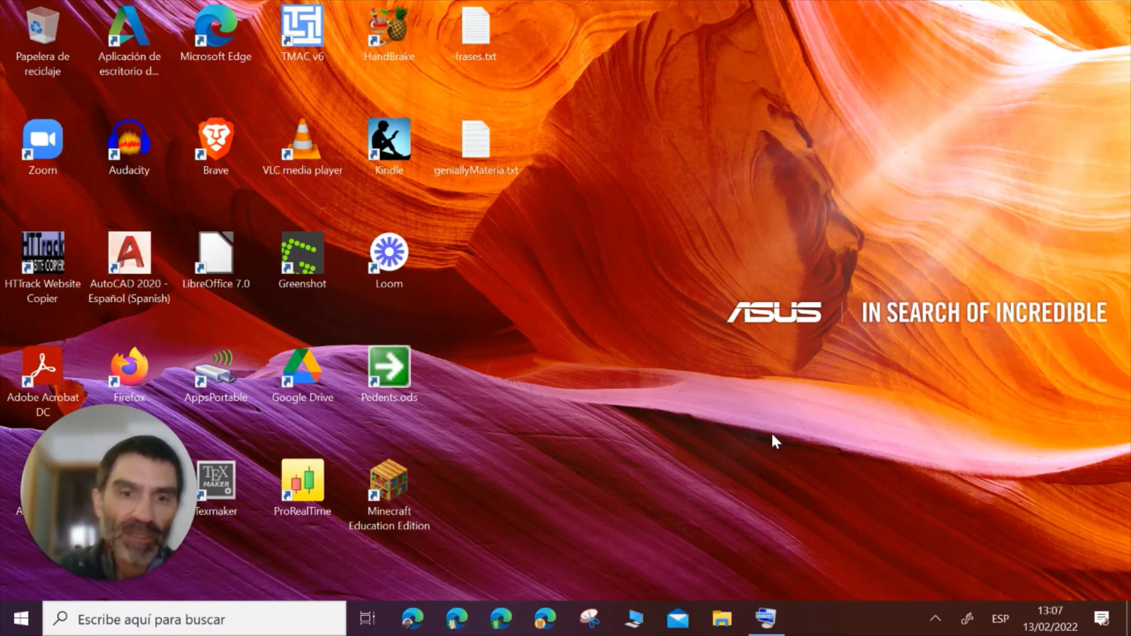
# - Launch Firefox from the list of installed programs
pyautogui.click(21, 618)
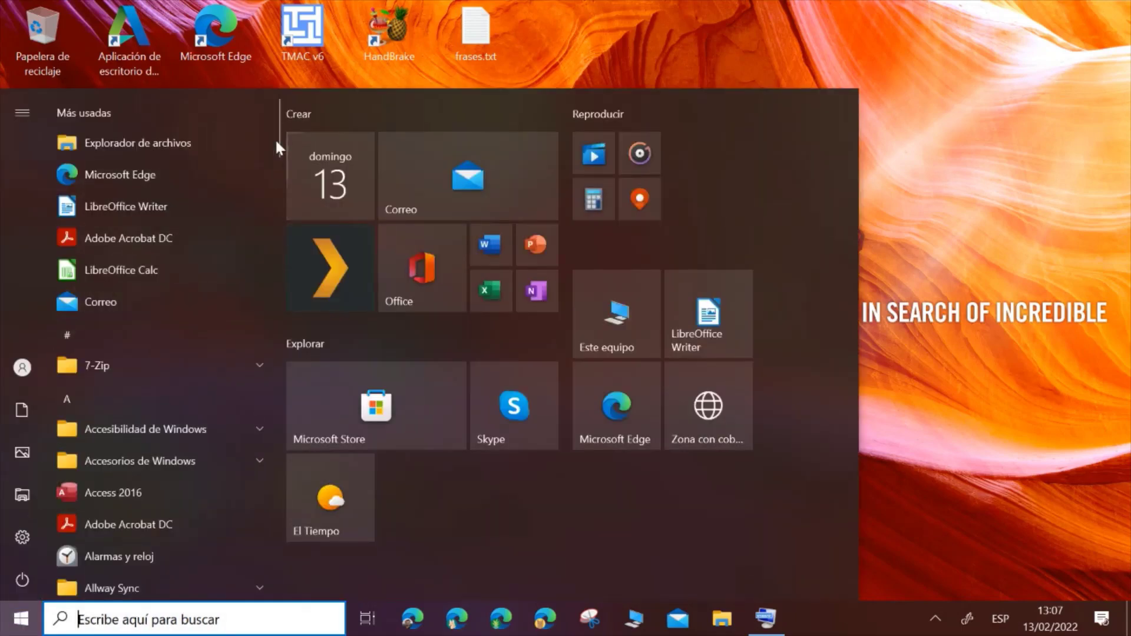
pyautogui.moveTo(275, 126); pyautogui.dragTo(259, 270)
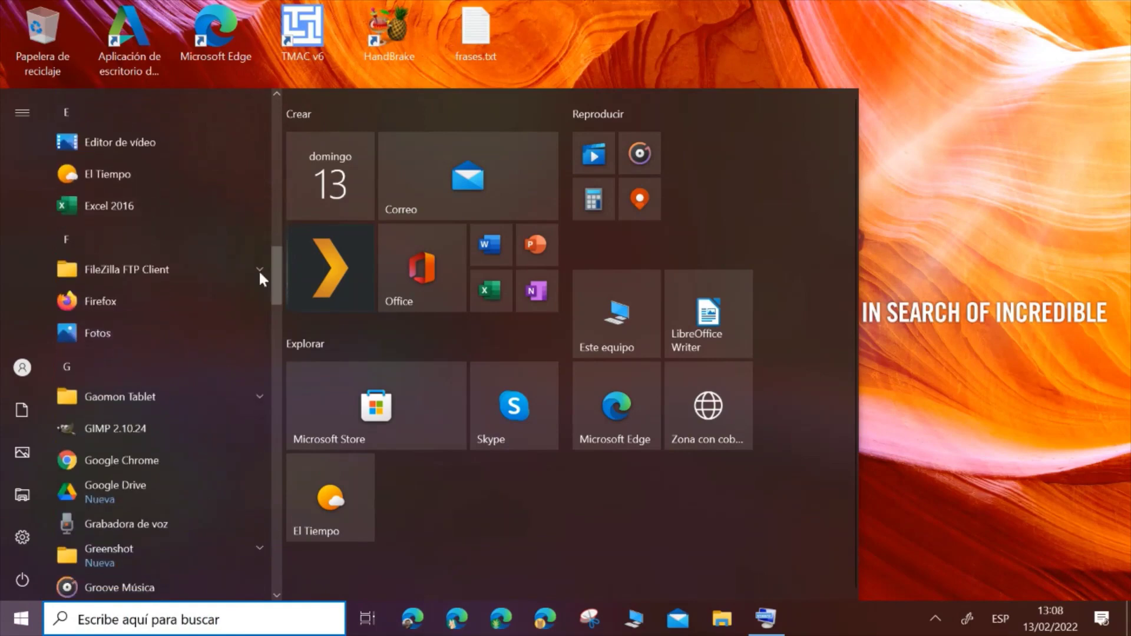
pyautogui.click(95, 296)
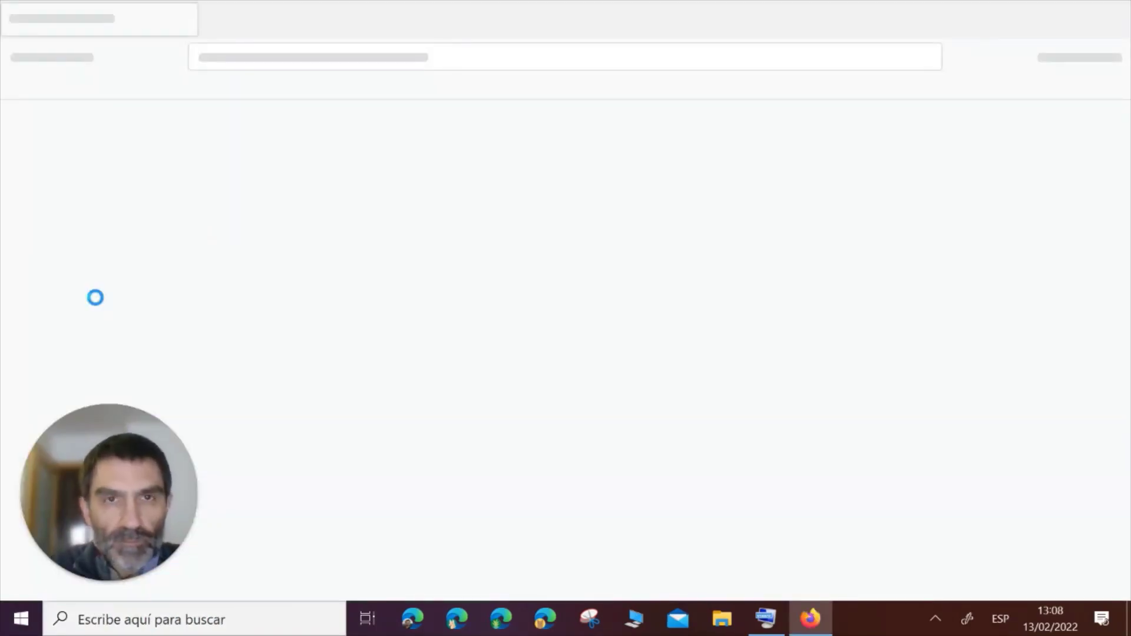
# - Search Google for "cfa gava" and open the CFA GAVÀ adult education centre's website
pyautogui.click(262, 56)
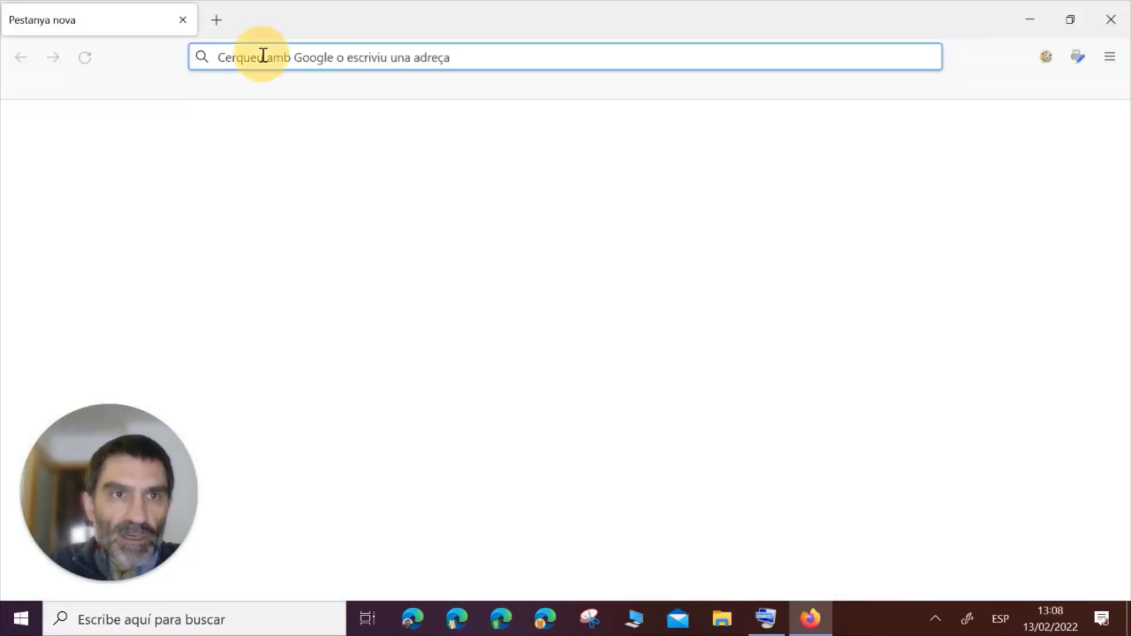
pyautogui.write('cfa gava')
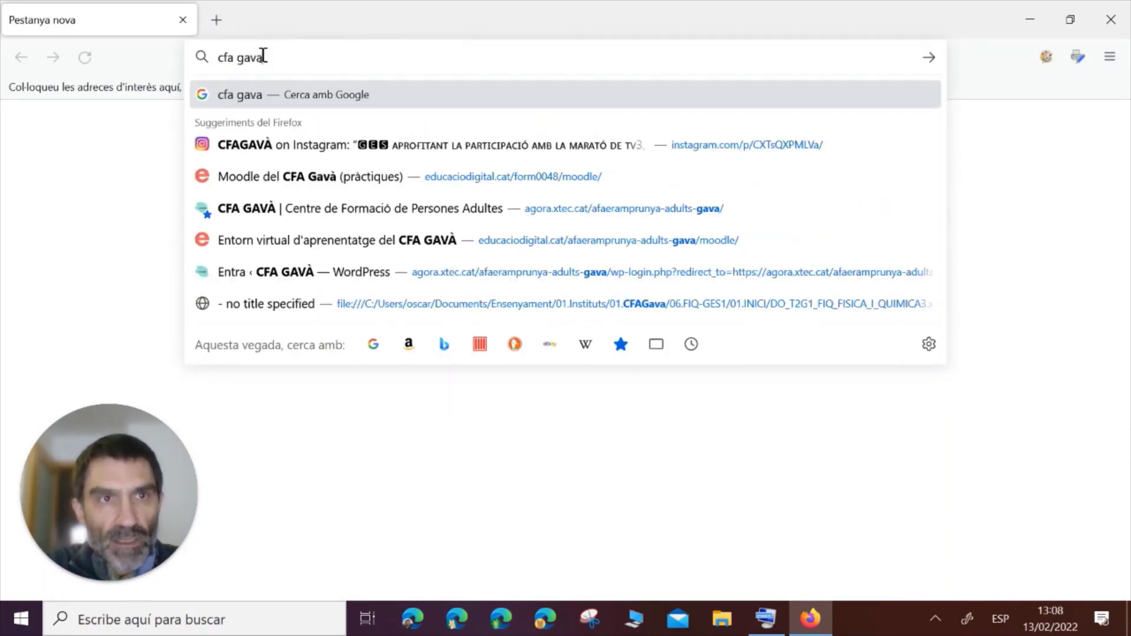
pyautogui.click(281, 93)
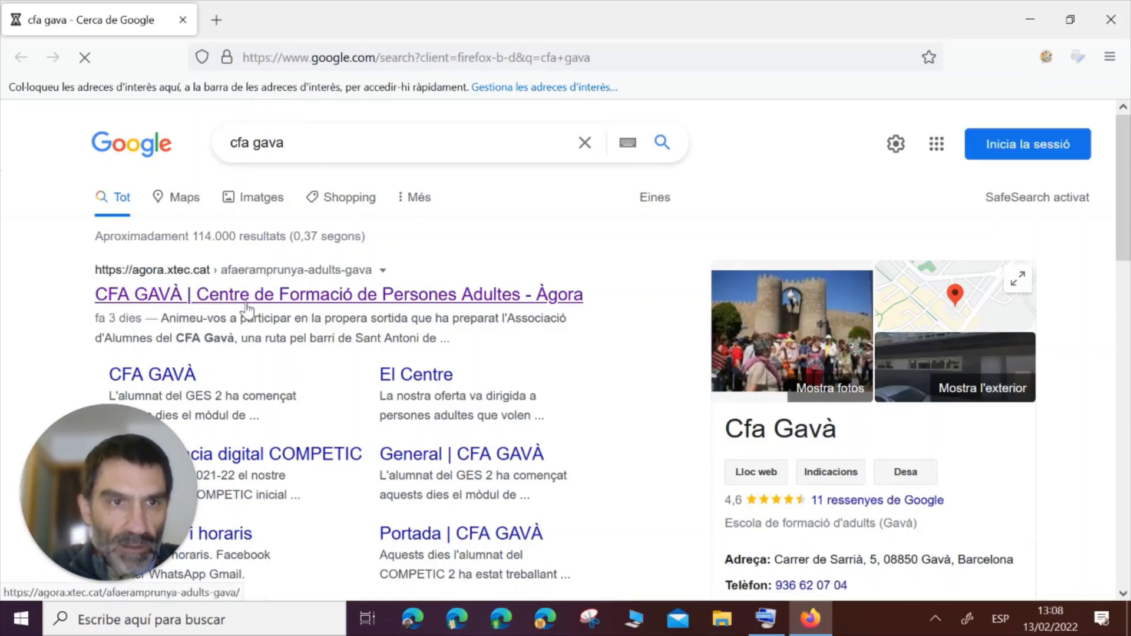
pyautogui.click(248, 303)
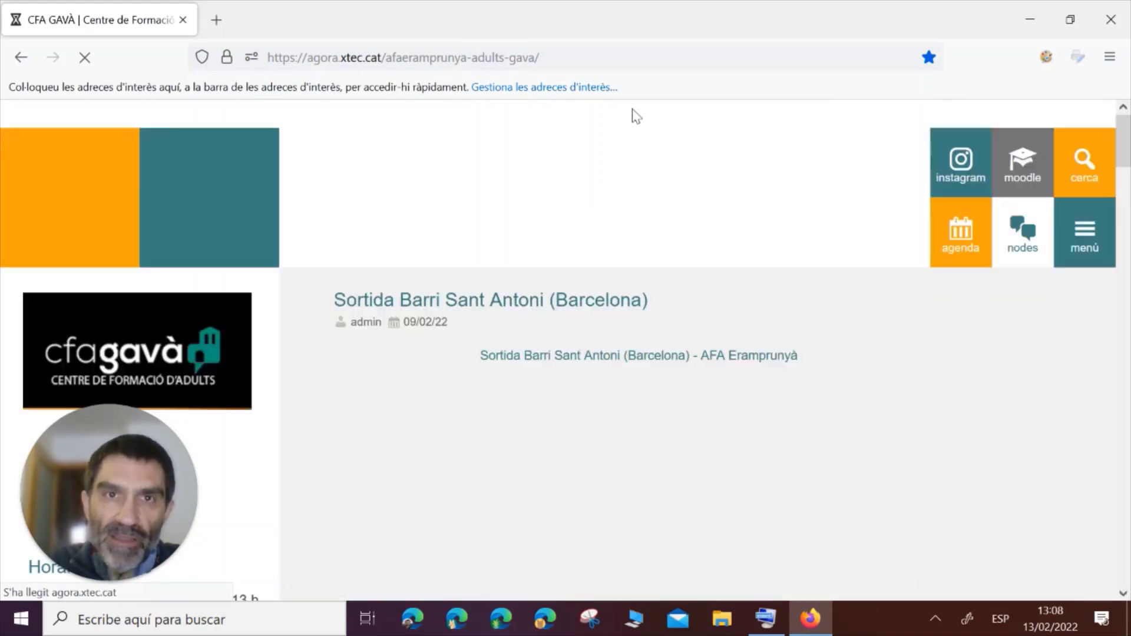
# - Open the centre's Moodle and log in with the username and the account password
pyautogui.click(1018, 177)
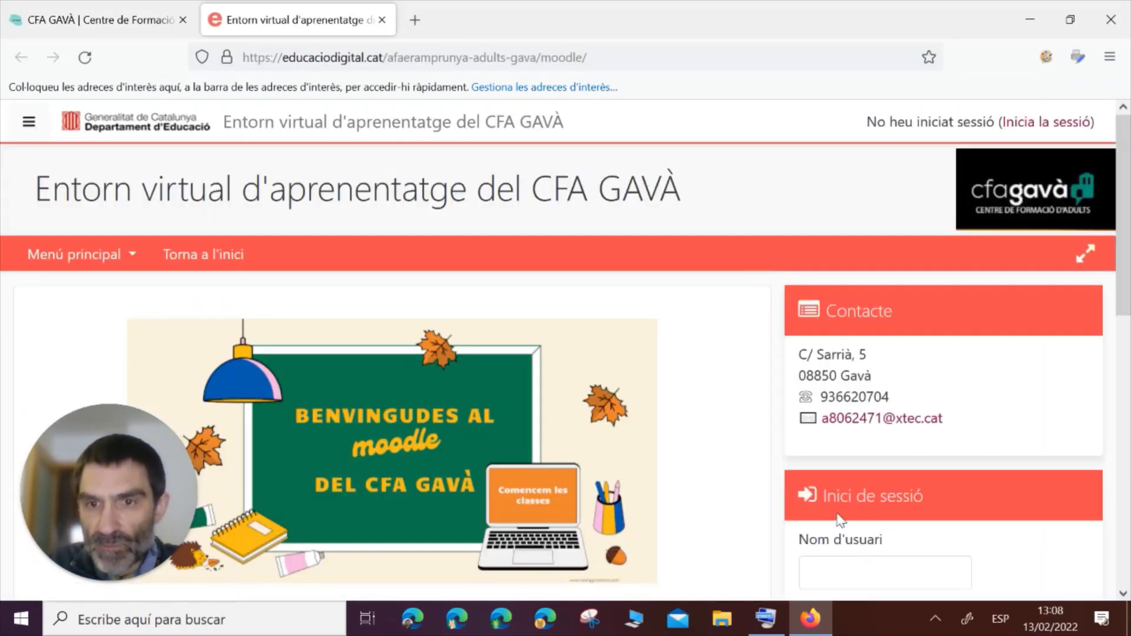
pyautogui.scroll(-3, 848, 512)
pyautogui.click(868, 487)
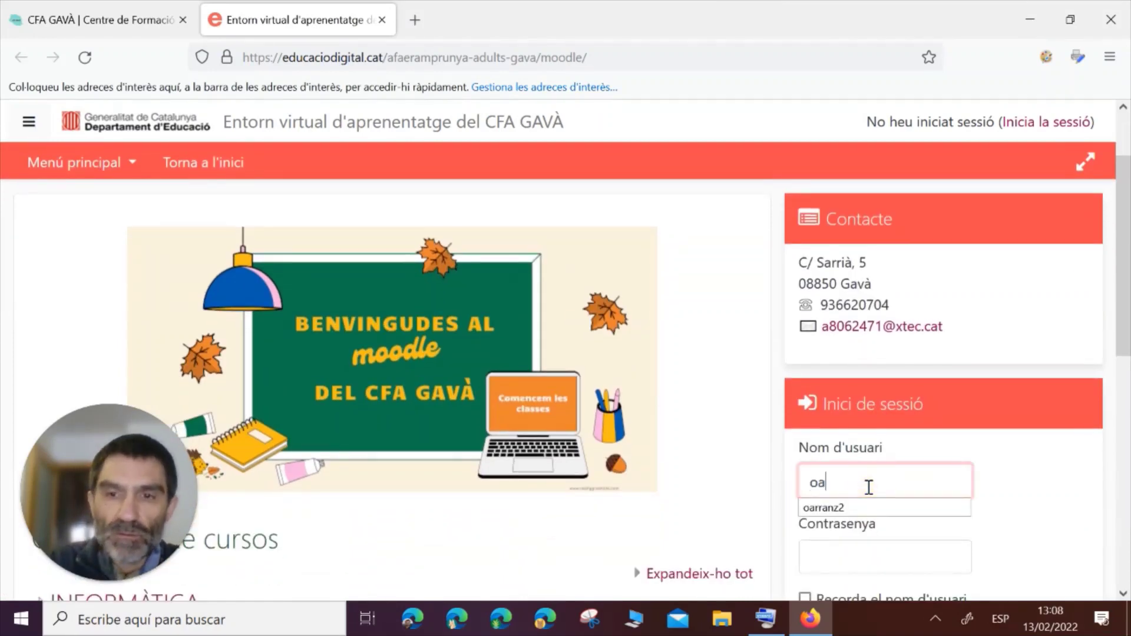
pyautogui.press('Tab')
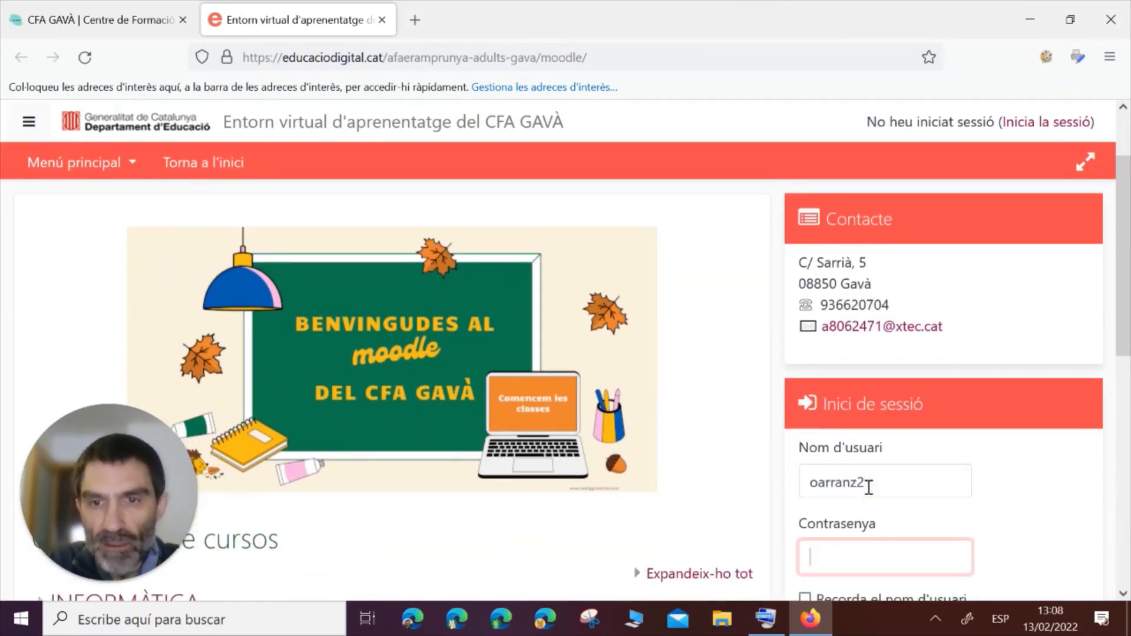
pyautogui.write('•')
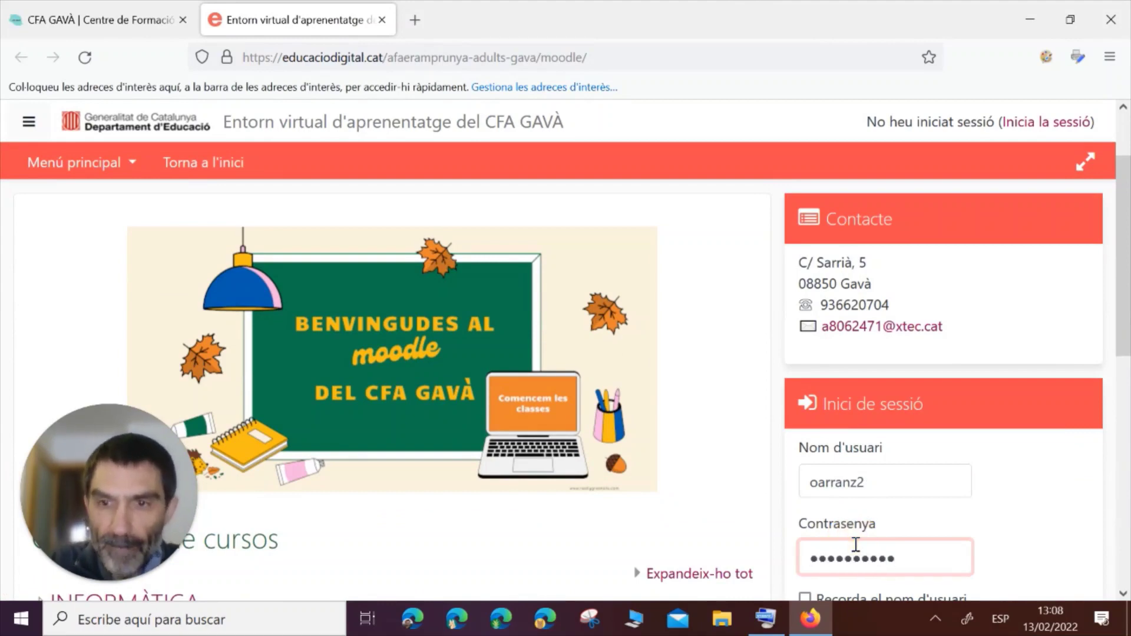
pyautogui.scroll(-5, 1009, 449)
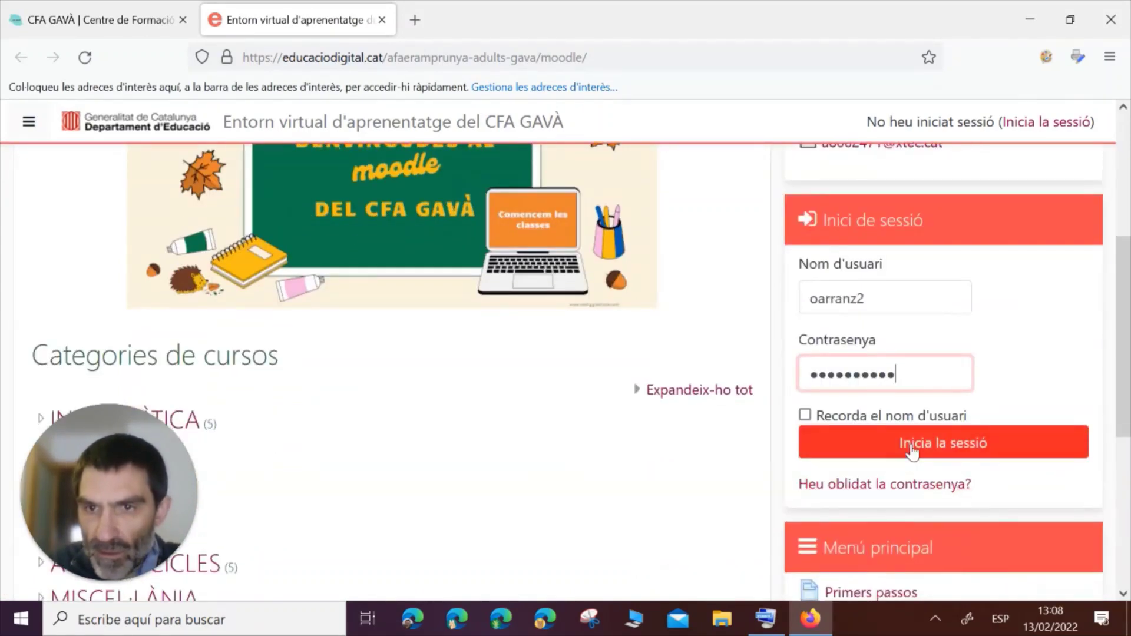
pyautogui.click(910, 443)
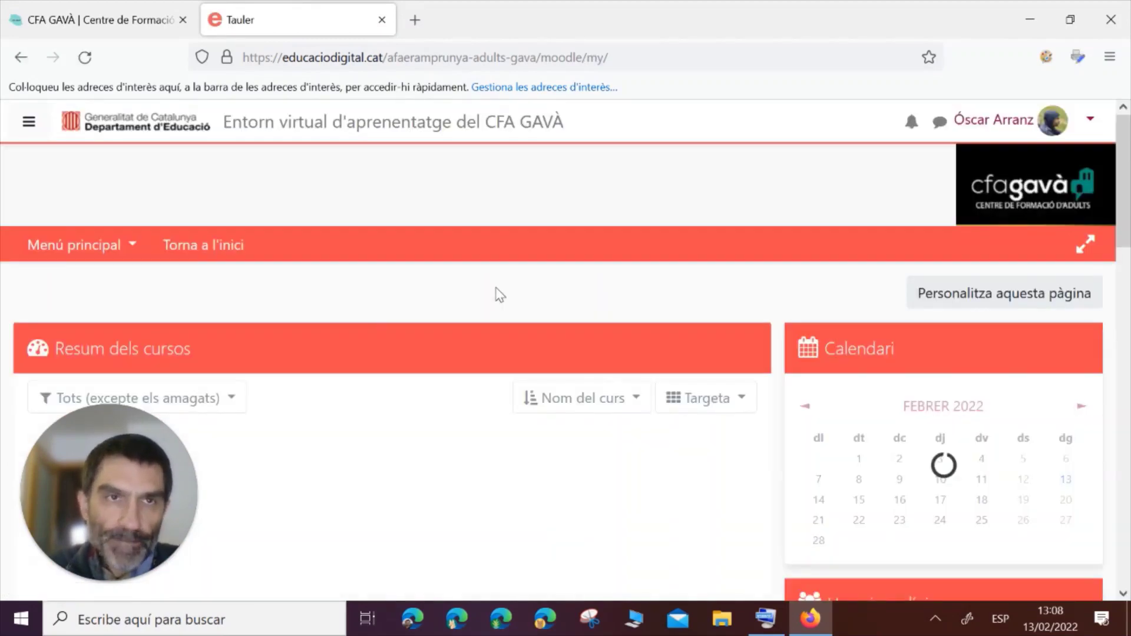
# - Open the TxIN COMPETIC 1 course from the course overview
pyautogui.scroll(-3, 366, 330)
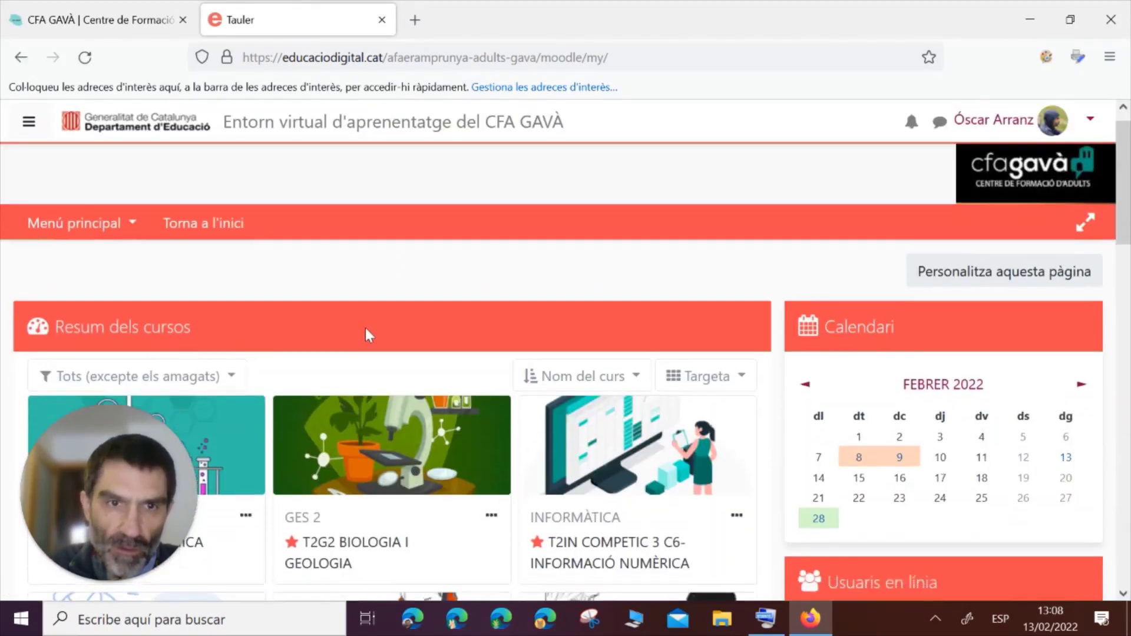
pyautogui.scroll(-5, 366, 336)
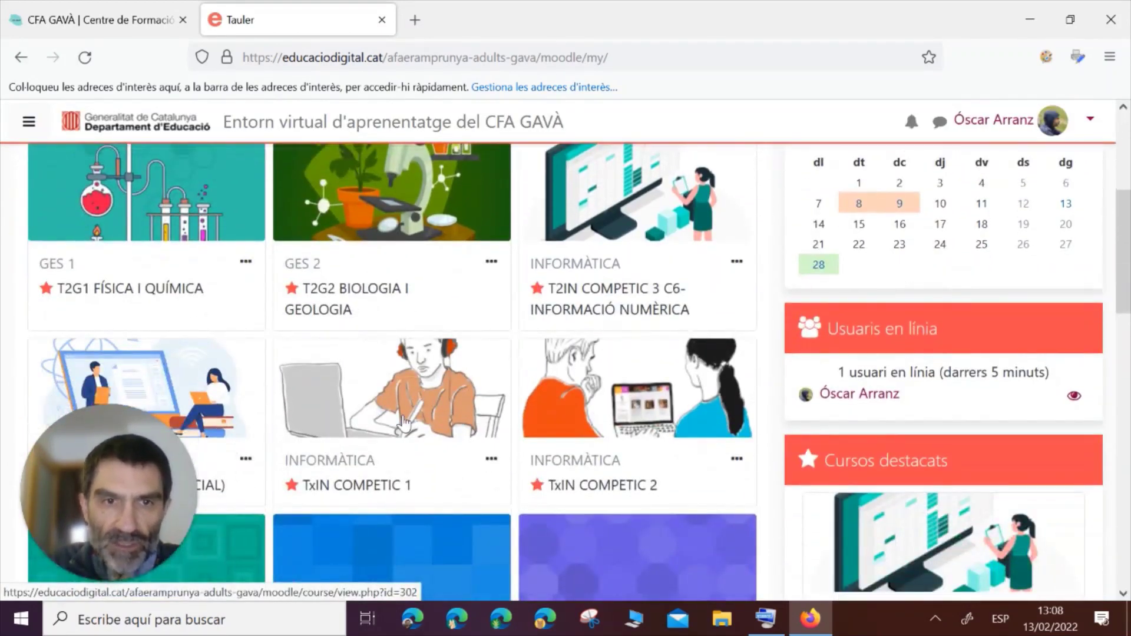
pyautogui.click(394, 403)
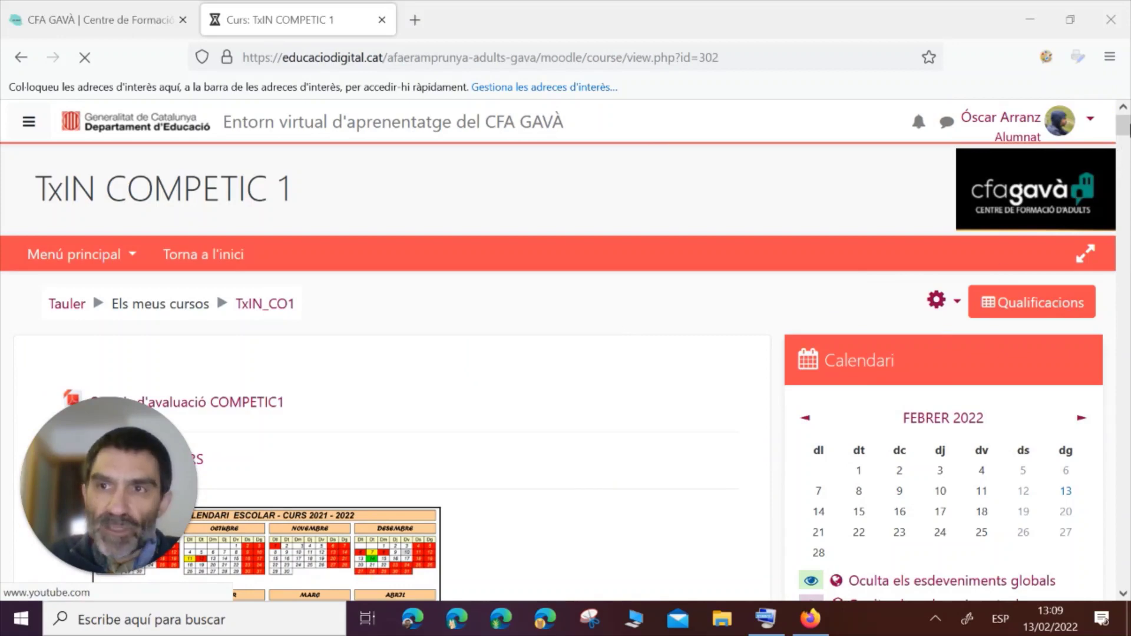
# - Open the "Mòdul 6: Introducció de dades" documentation in the course's LibreOffice Calc data entry section
pyautogui.moveTo(1126, 127); pyautogui.dragTo(1123, 545)
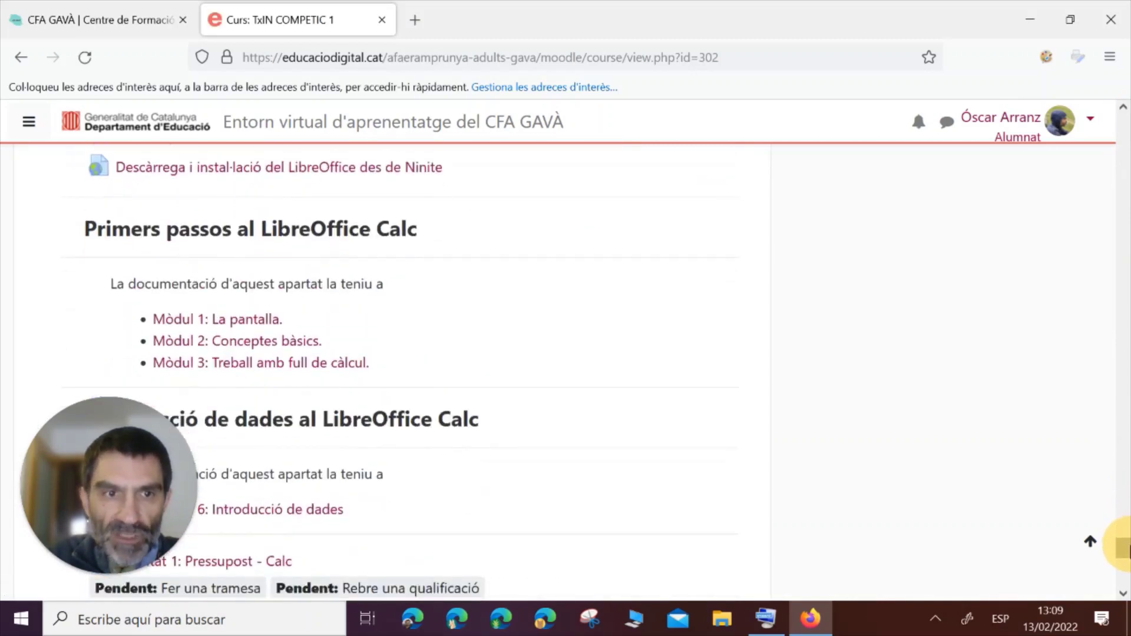
pyautogui.moveTo(47, 467); pyautogui.dragTo(22, 278)
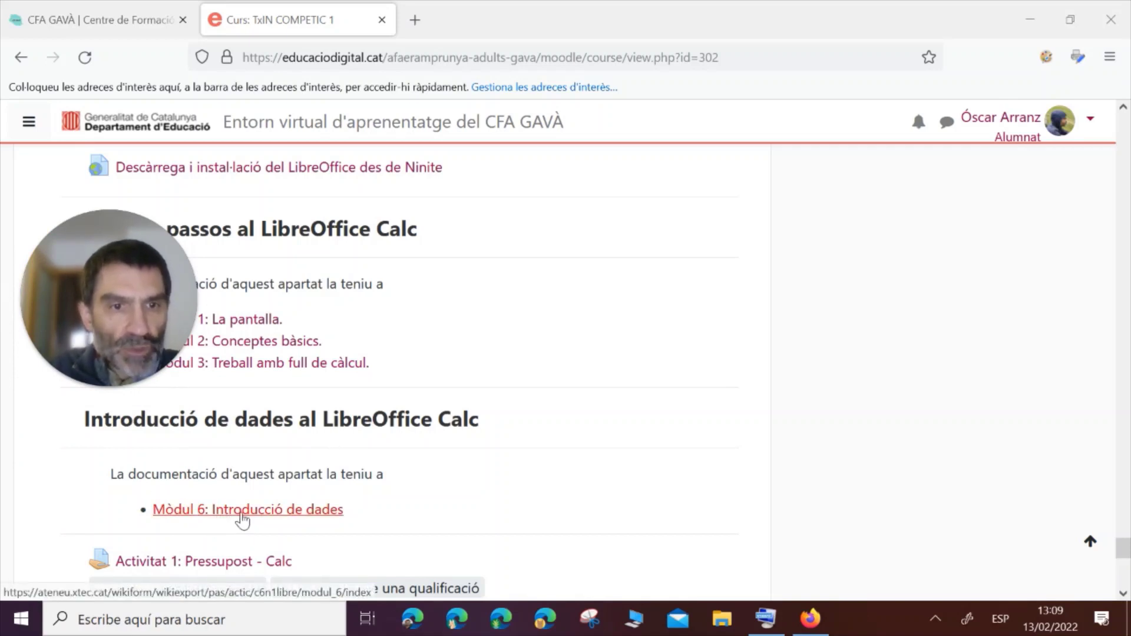
pyautogui.click(243, 517)
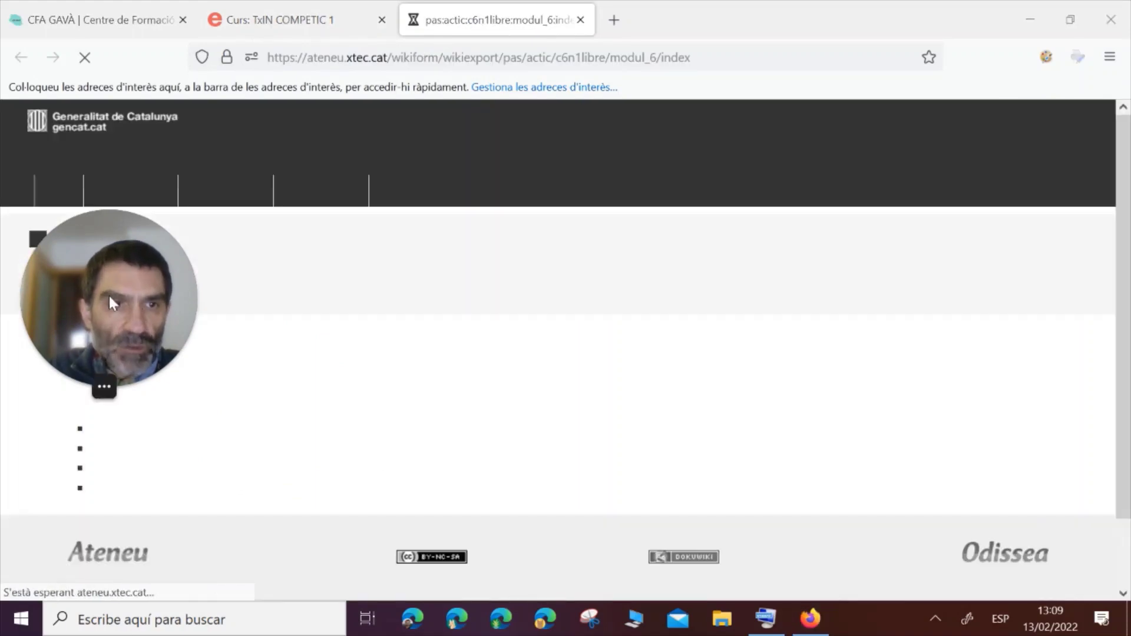
pyautogui.moveTo(108, 296); pyautogui.dragTo(86, 516)
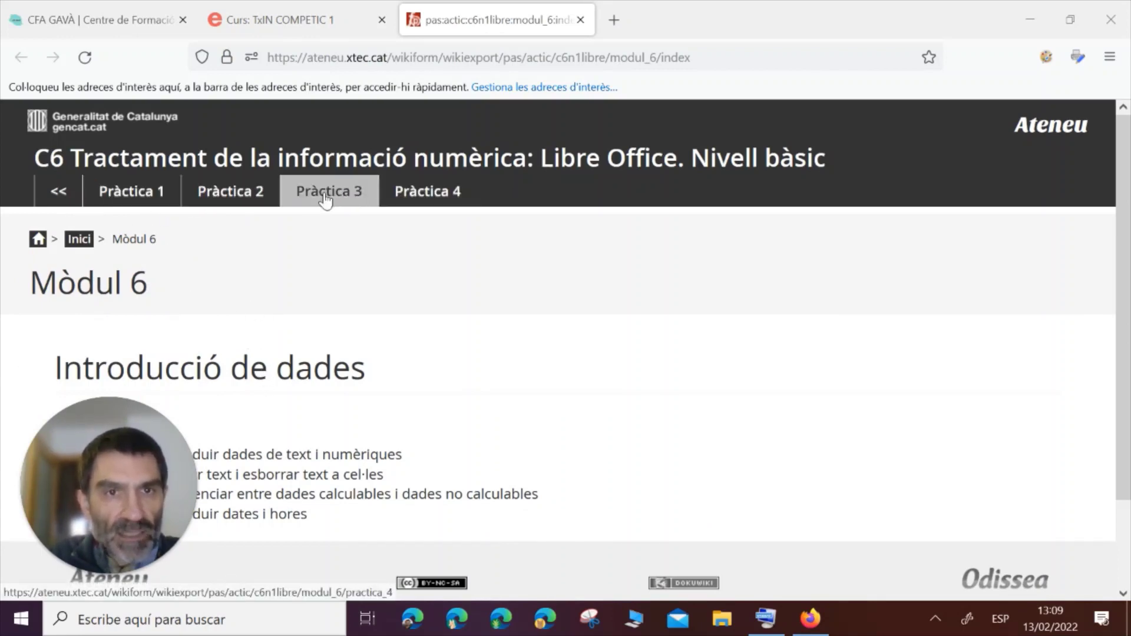
# - Review the Mòdul 6 pages Pràctica 1 through Pràctica 4, and close the documentation to return to the course
pyautogui.click(141, 194)
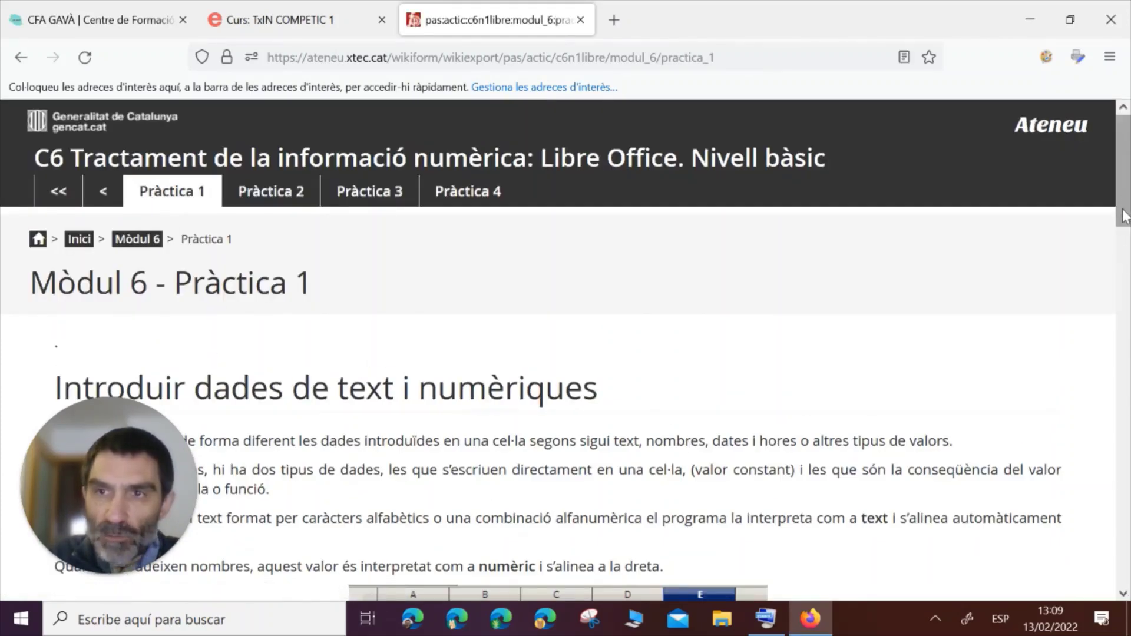
pyautogui.moveTo(1124, 217); pyautogui.dragTo(1080, 189)
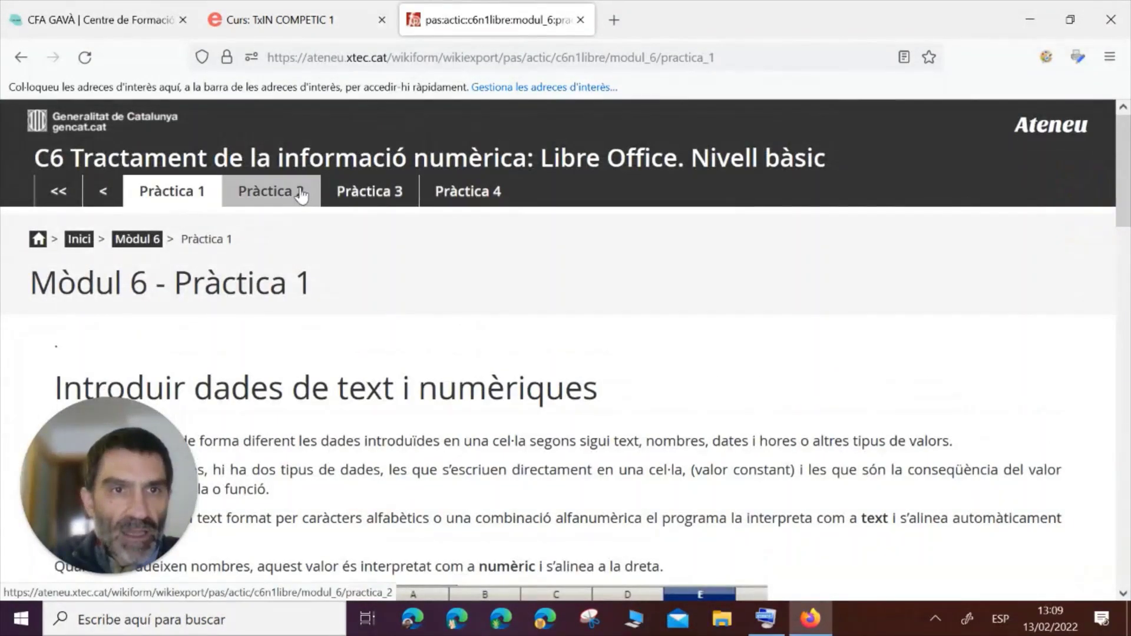
pyautogui.click(272, 192)
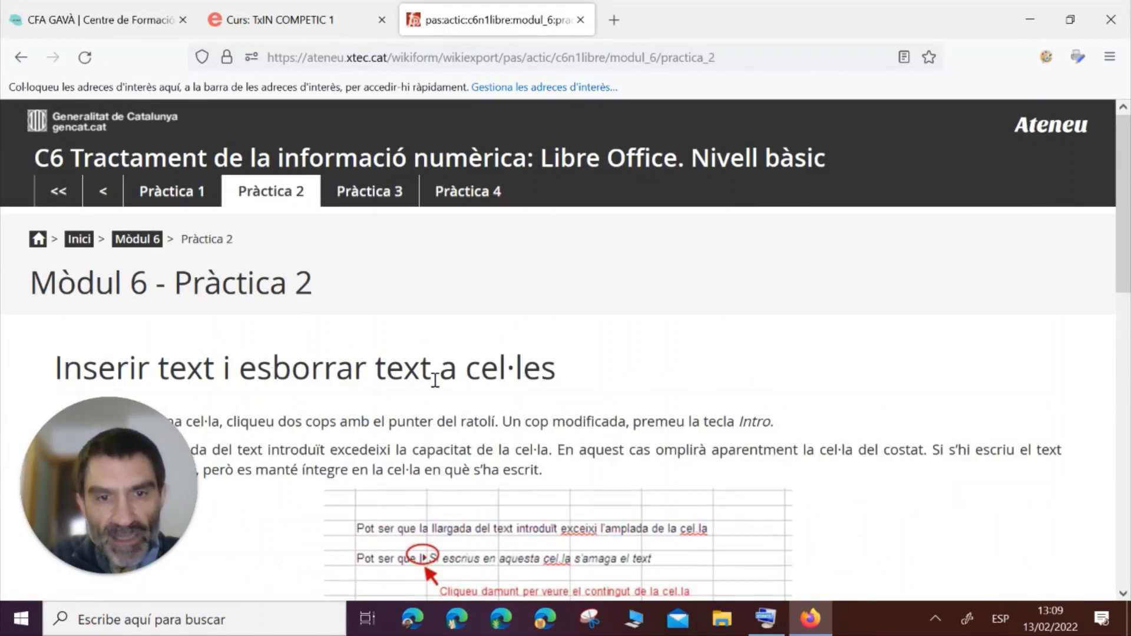
pyautogui.click(392, 199)
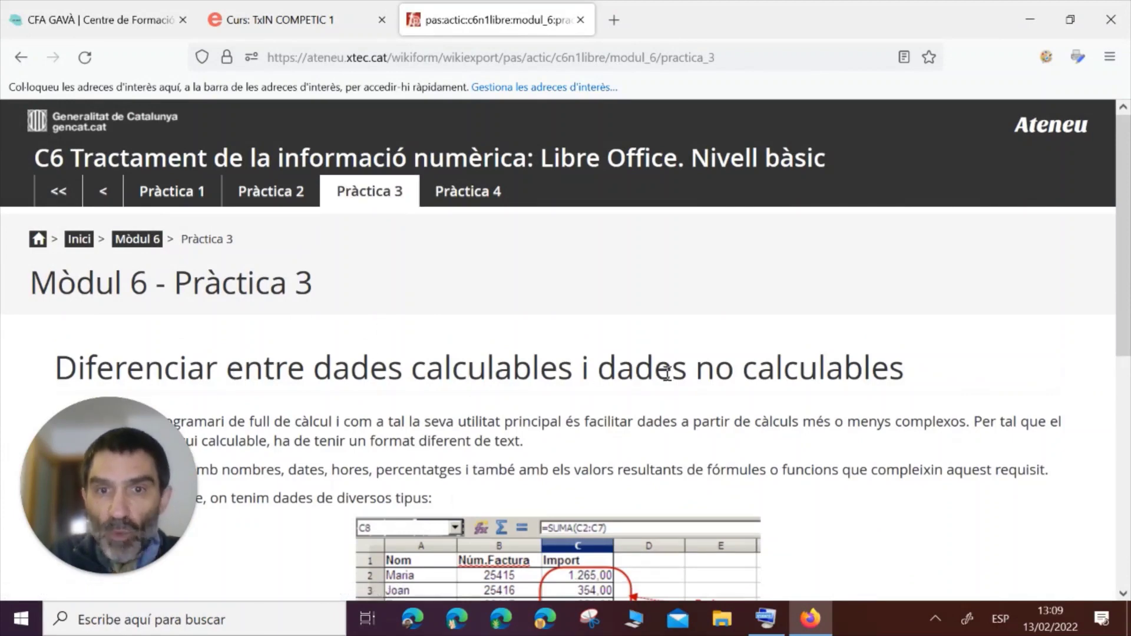
pyautogui.click(477, 198)
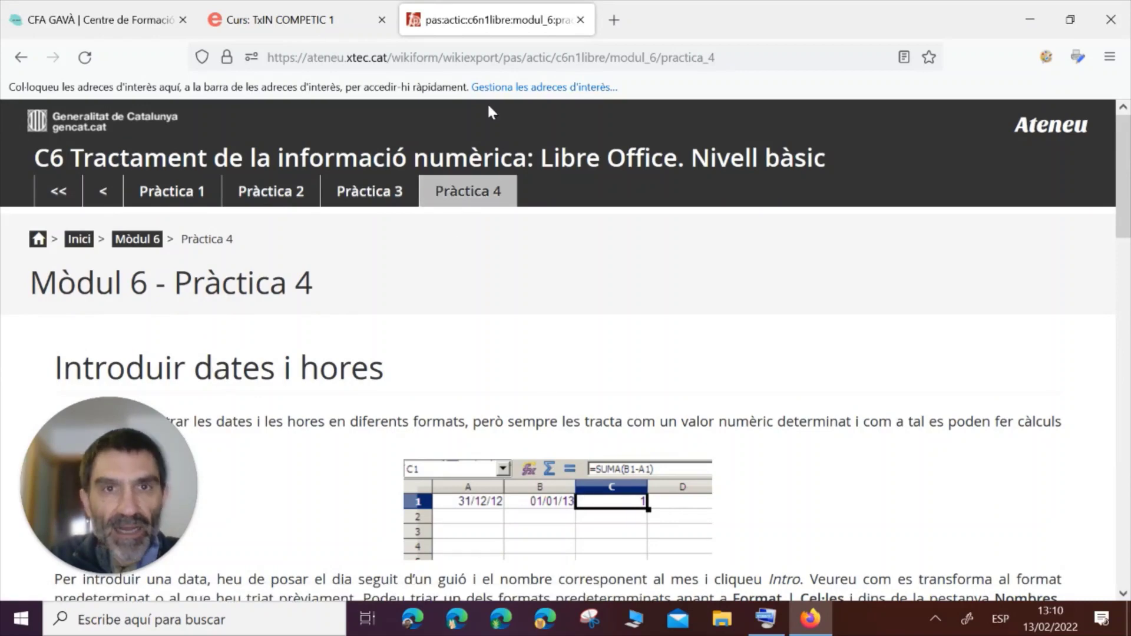
pyautogui.click(579, 21)
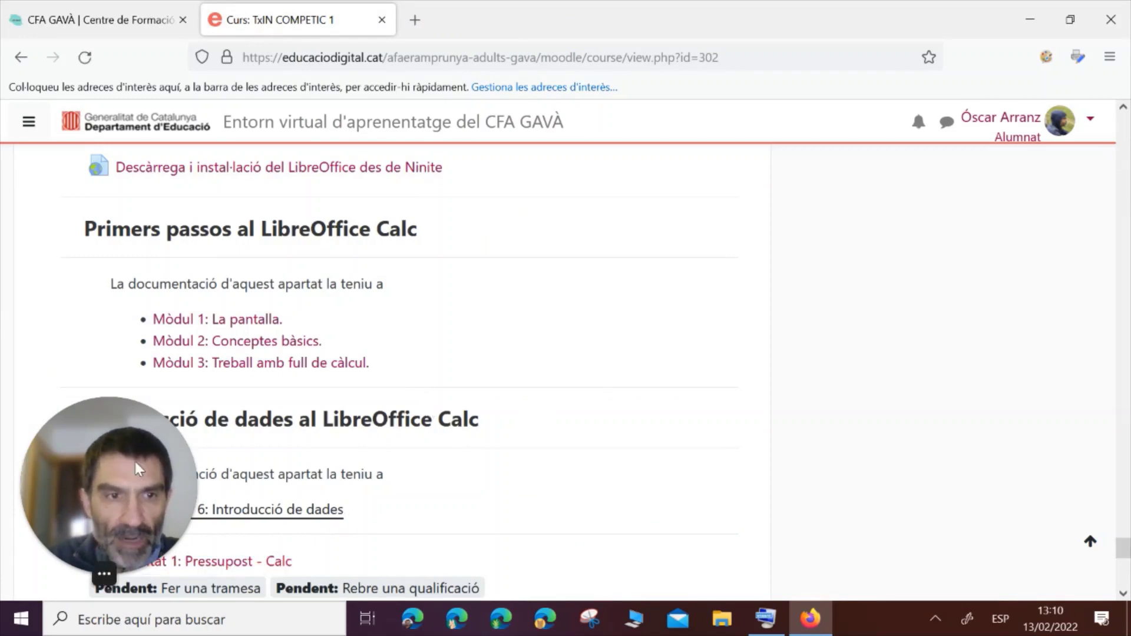
# - Open the assignment "Activitat 1: Pressupost - Calc" and examine its instructions and the monthly budget example
pyautogui.moveTo(123, 438); pyautogui.dragTo(118, 390)
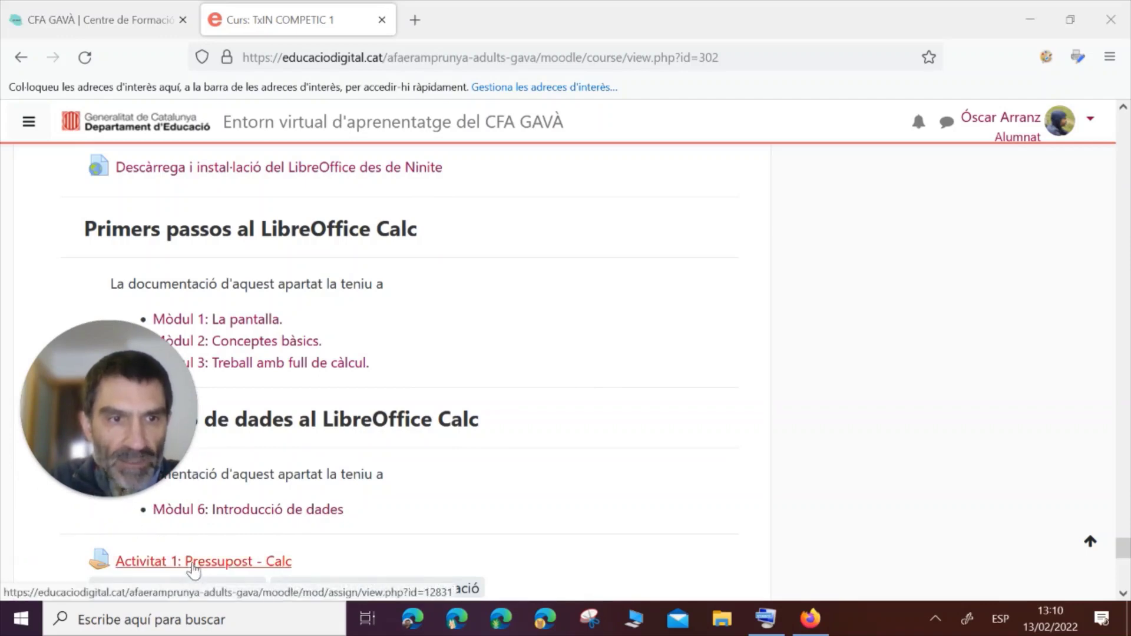
pyautogui.click(194, 563)
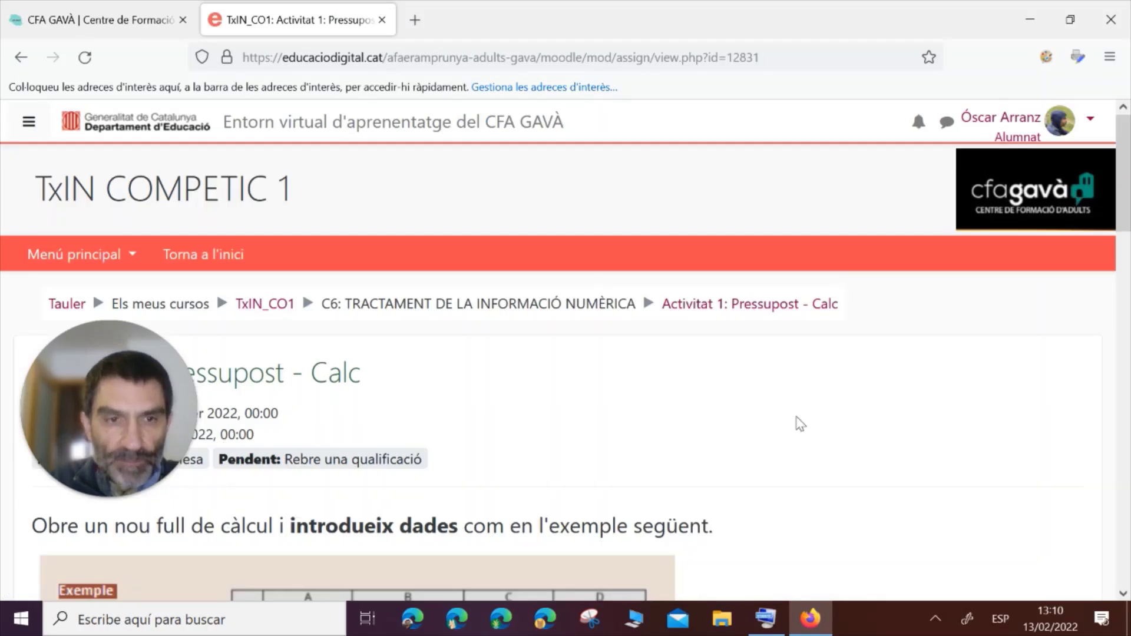
pyautogui.moveTo(1119, 186); pyautogui.dragTo(1117, 285)
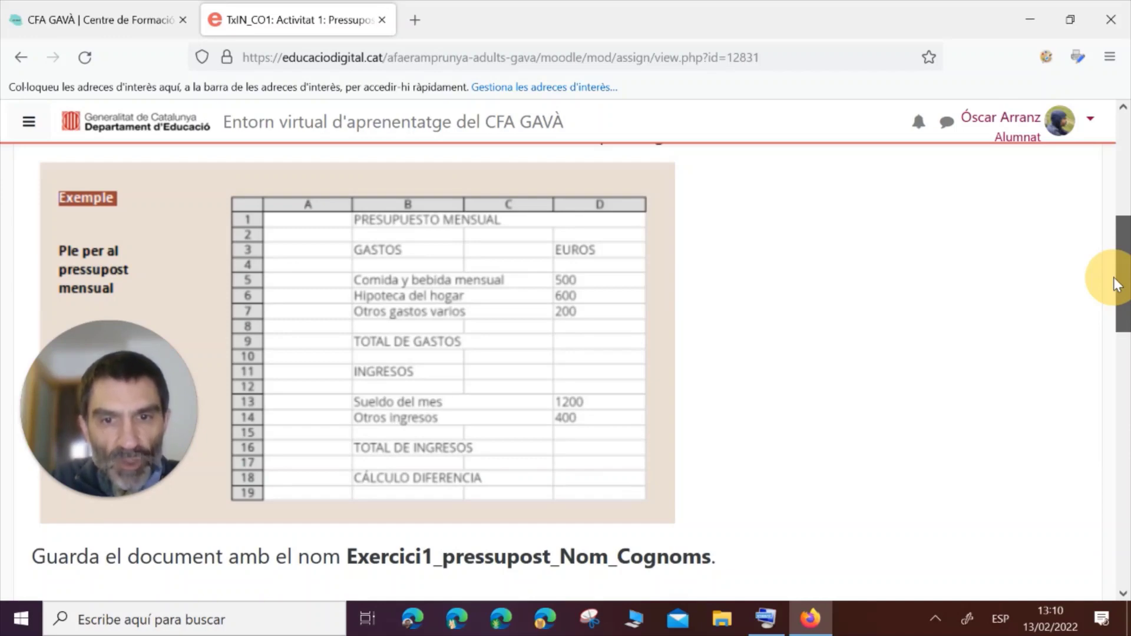
pyautogui.moveTo(1117, 284)
pyautogui.mouseDown()
pyautogui.moveTo(1103, 240)
pyautogui.moveTo(1111, 264)
pyautogui.mouseUp()
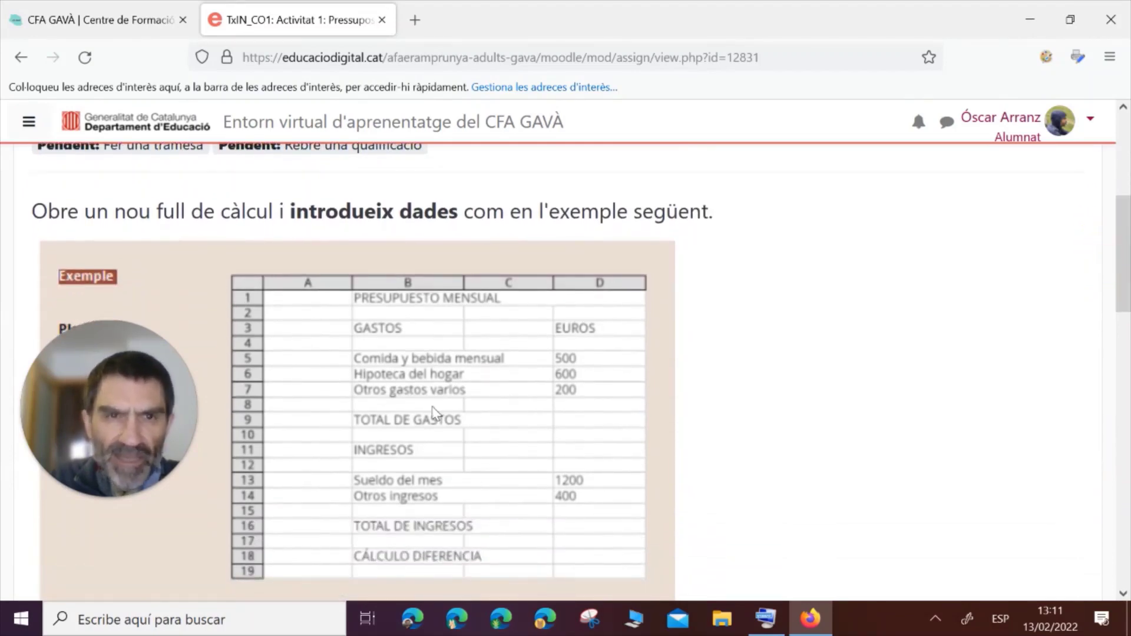
pyautogui.moveTo(112, 406); pyautogui.dragTo(111, 472)
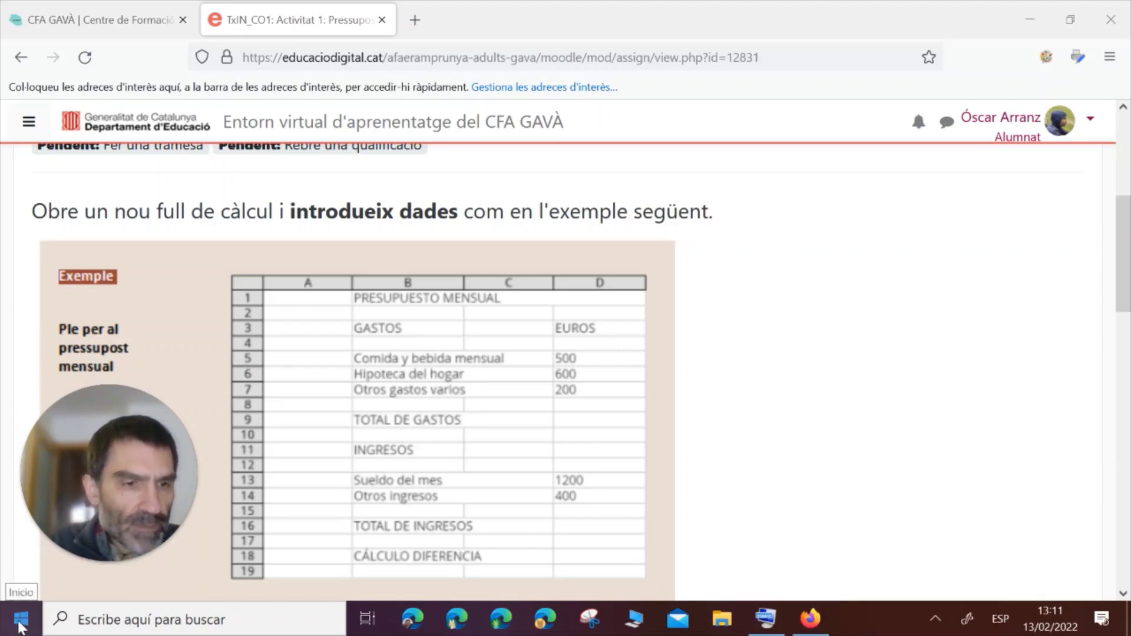
# - Start LibreOffice Calc from the LibreOffice 7.0 program group to get a blank spreadsheet
pyautogui.click(19, 627)
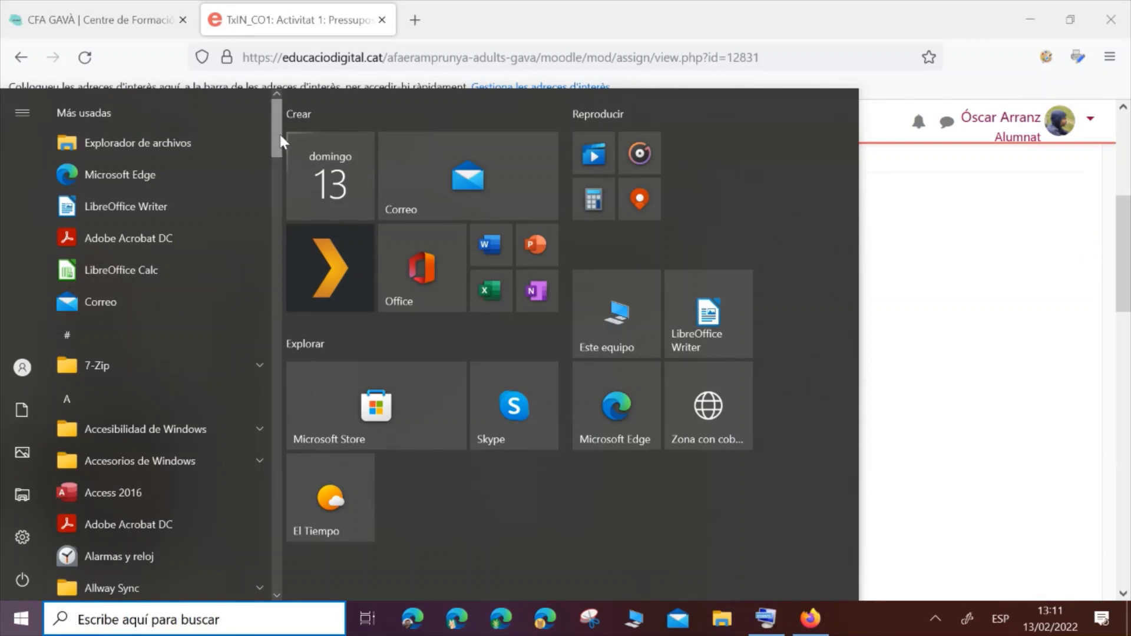
pyautogui.moveTo(282, 141); pyautogui.dragTo(274, 320)
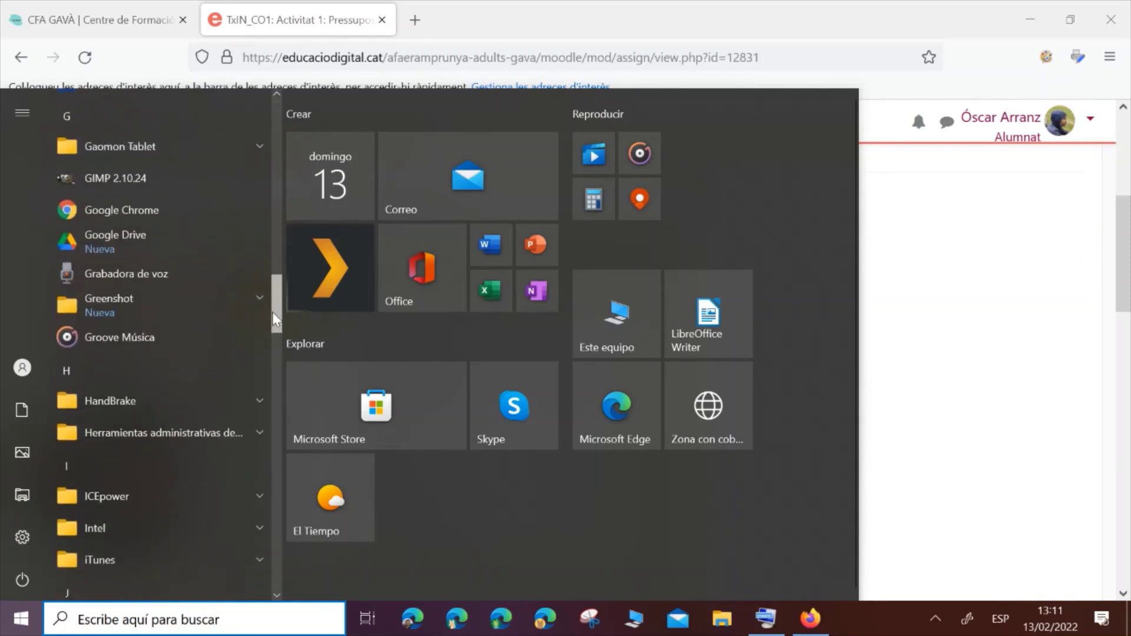
pyautogui.scroll(-5, 276, 321)
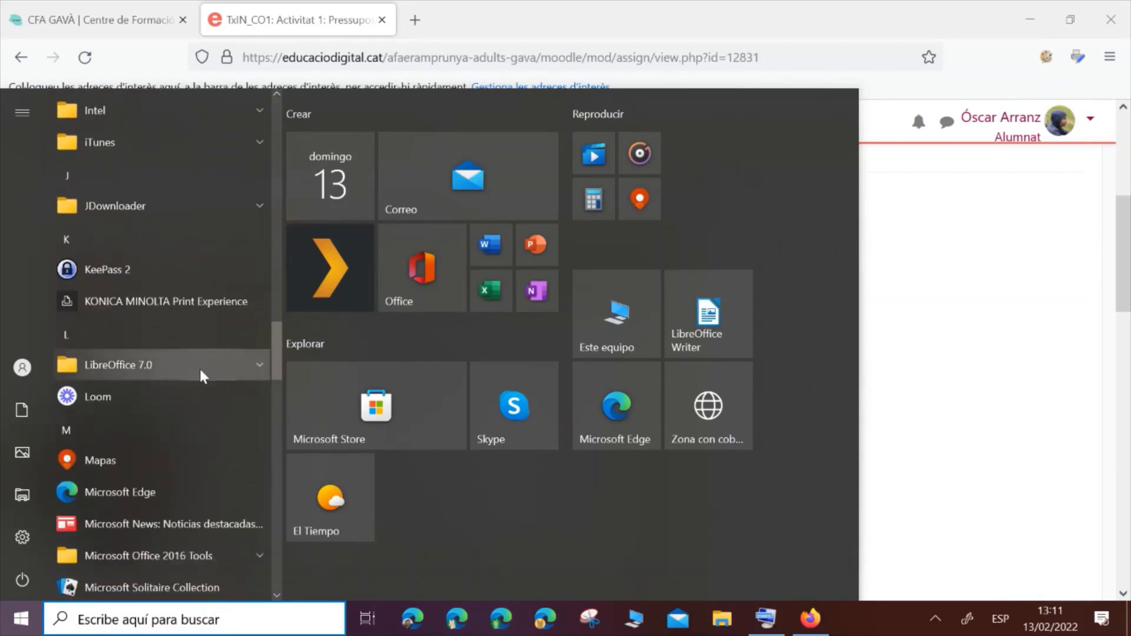
pyautogui.click(200, 377)
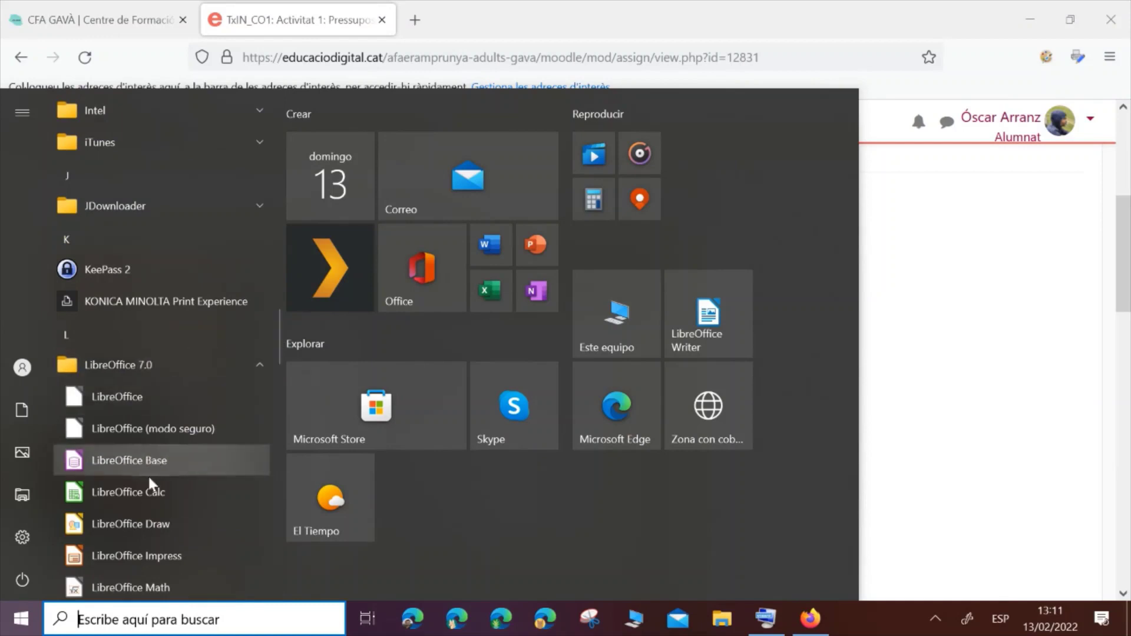
pyautogui.click(146, 496)
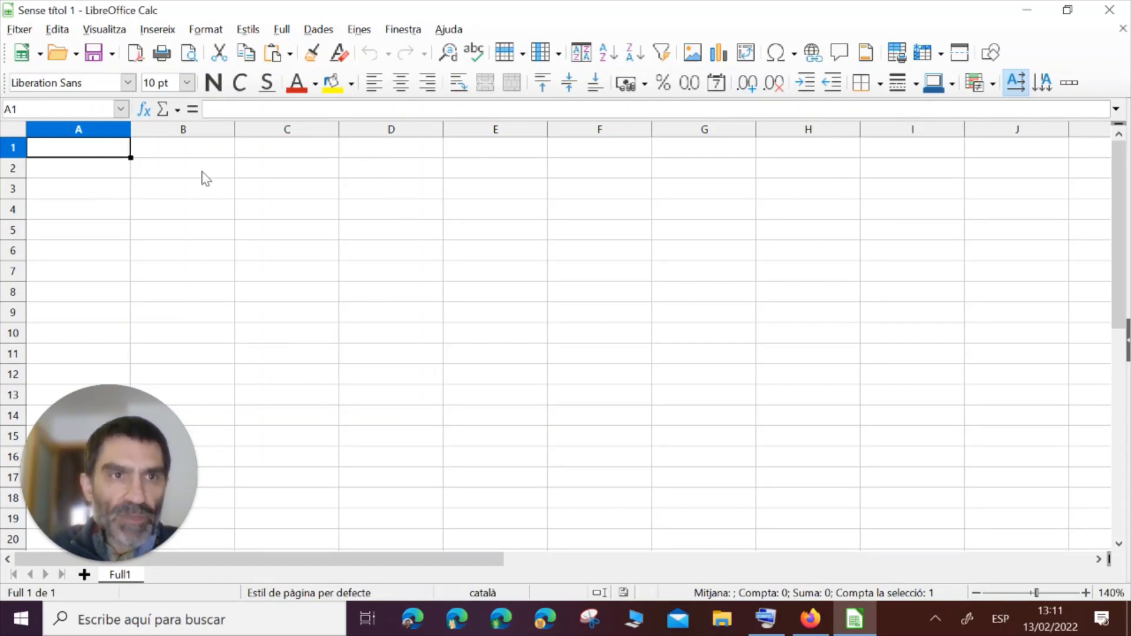
# - Check the assignment's budget example in the browser, and enter the title "PRESSUPOST MENSUAL" in cell B1 of the Calc spreadsheet
pyautogui.click(810, 619)
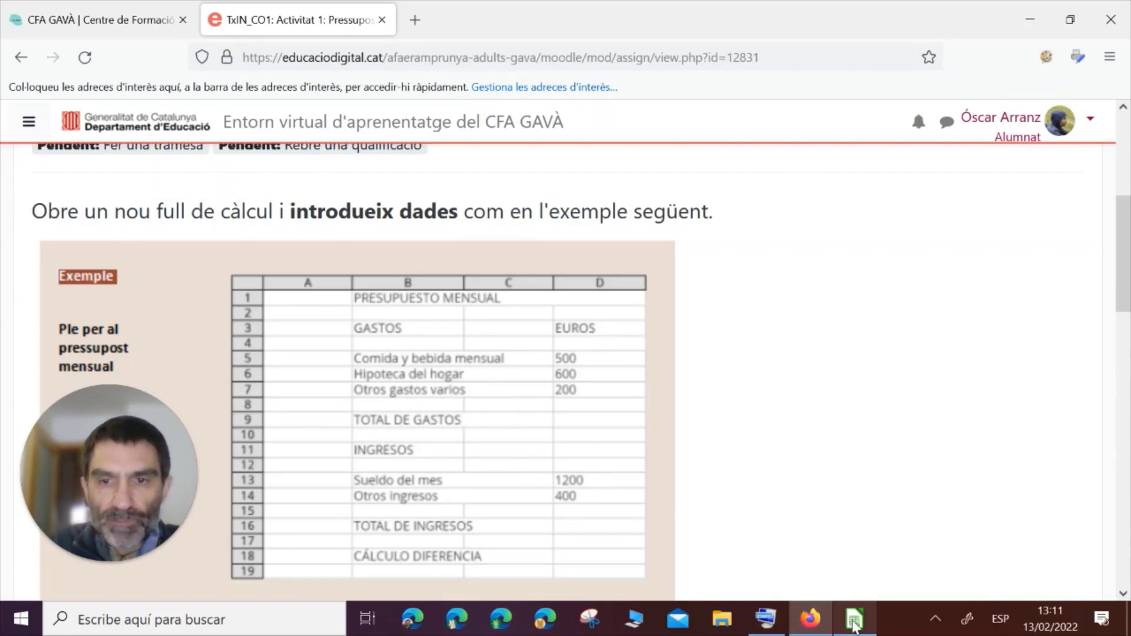
pyautogui.click(854, 618)
pyautogui.click(182, 150)
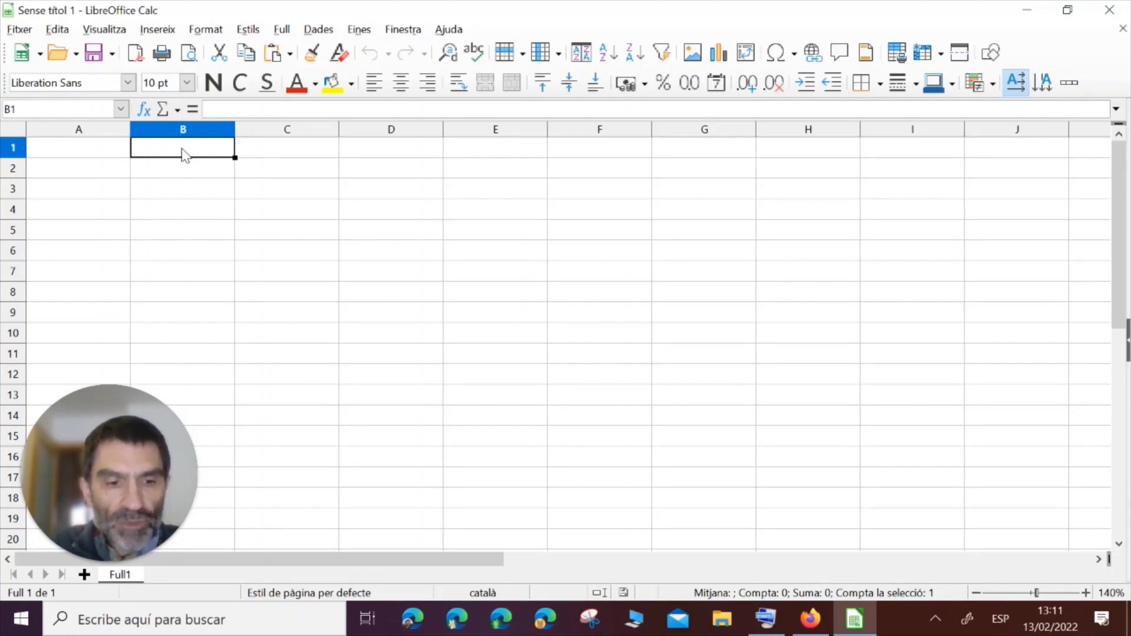
pyautogui.write('P')
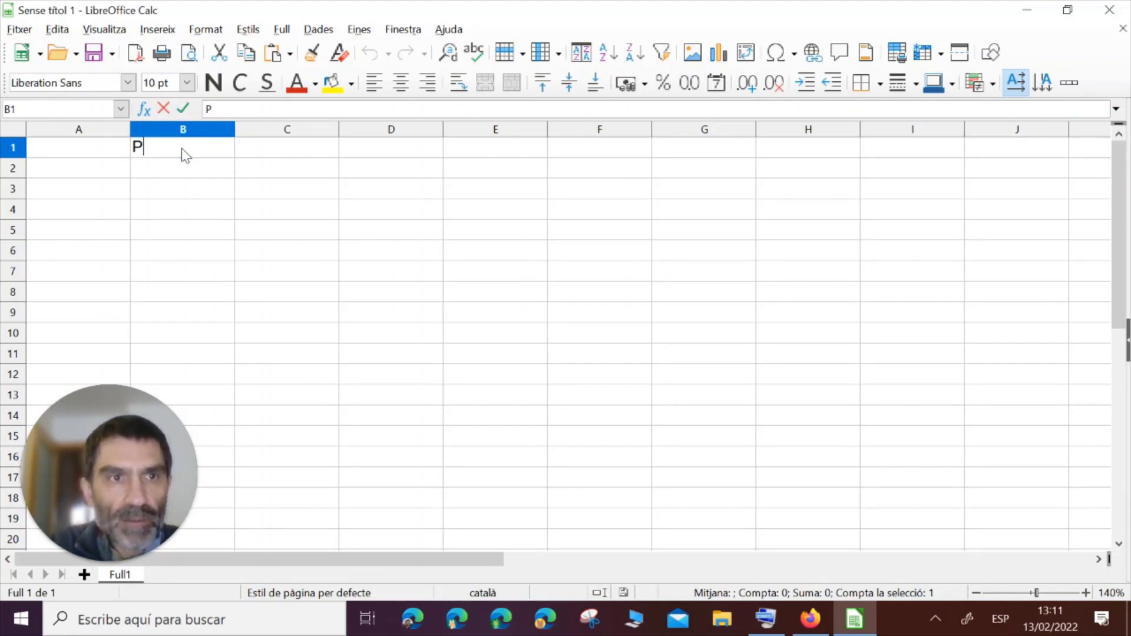
pyautogui.write('RESSUPOST MENSUAL')
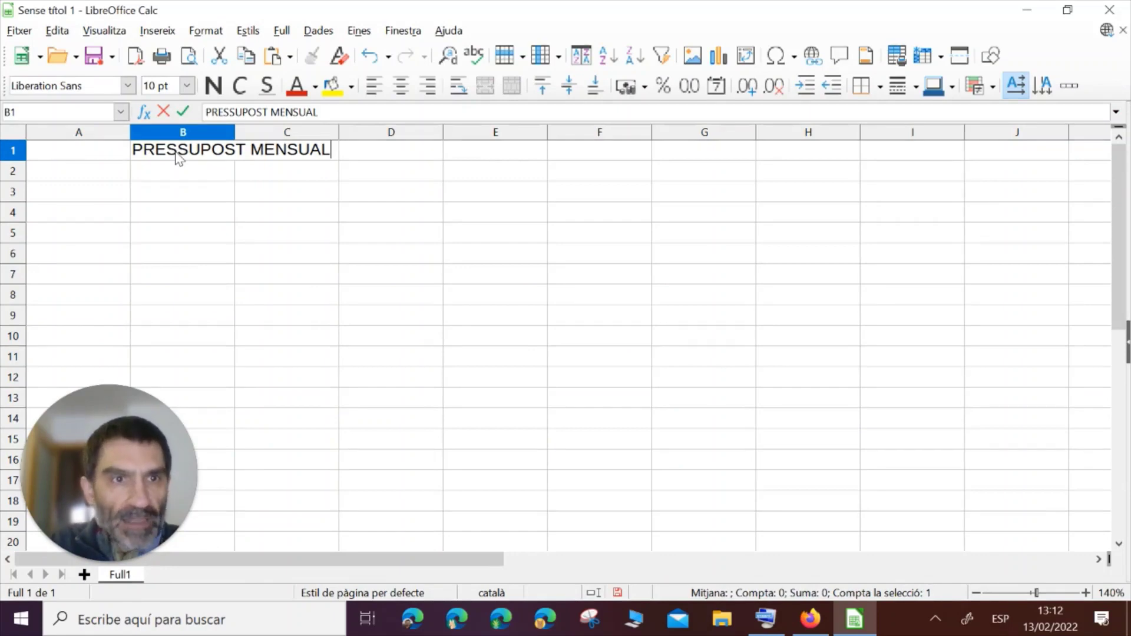
pyautogui.press('Return')
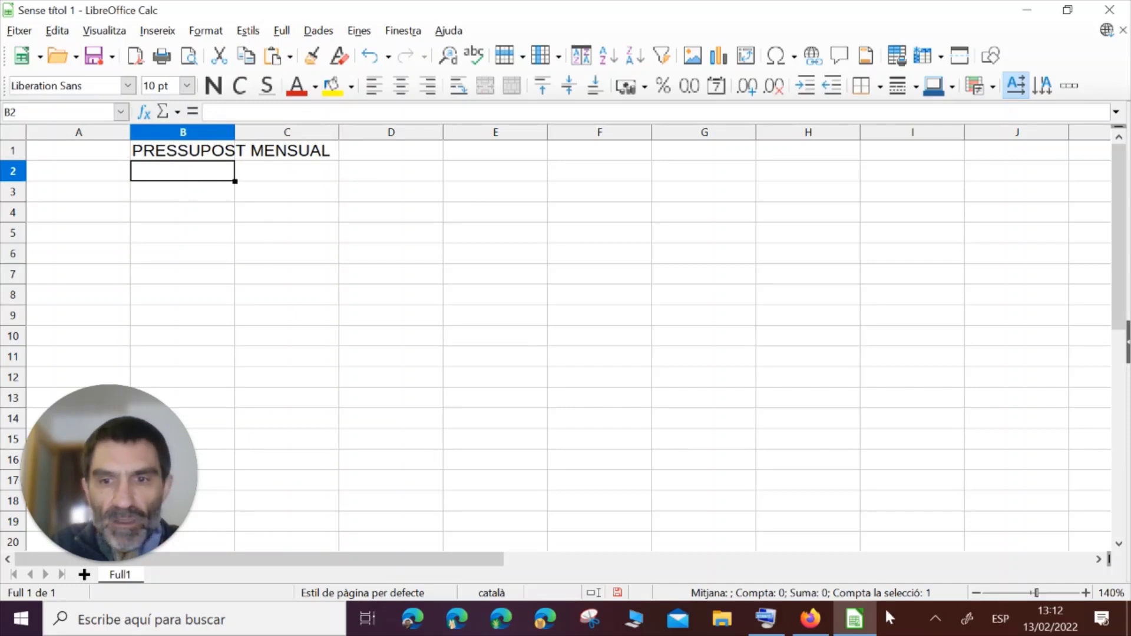
# - Check the example in the browser again, and enter the expenses heading "DESPESES" in cell B3 of the spreadsheet
pyautogui.click(810, 620)
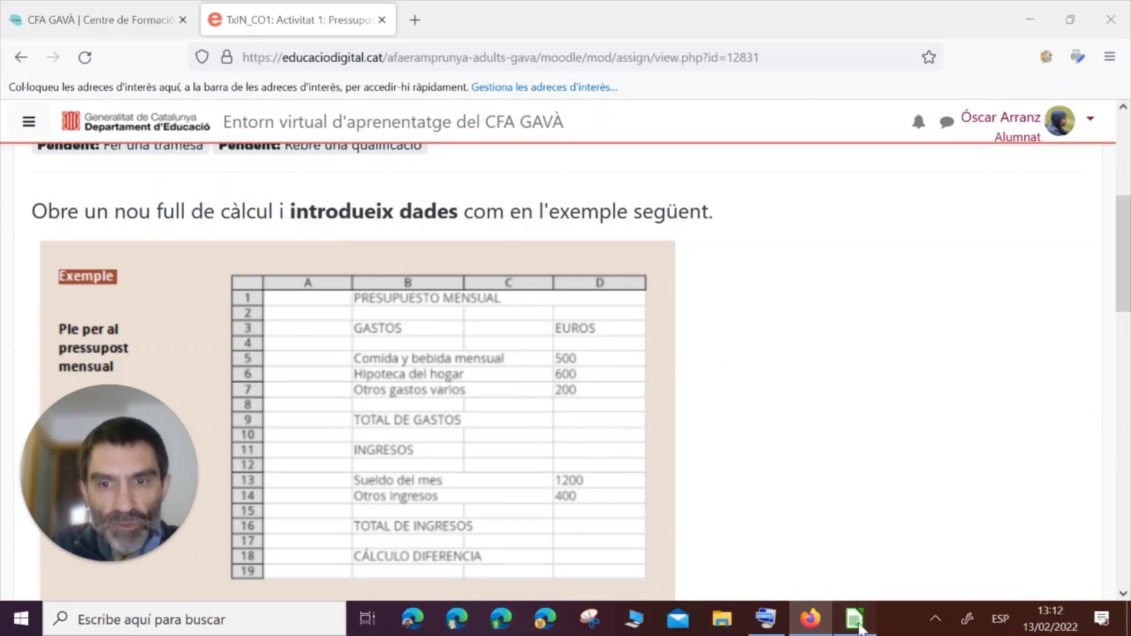
pyautogui.click(854, 618)
pyautogui.click(222, 194)
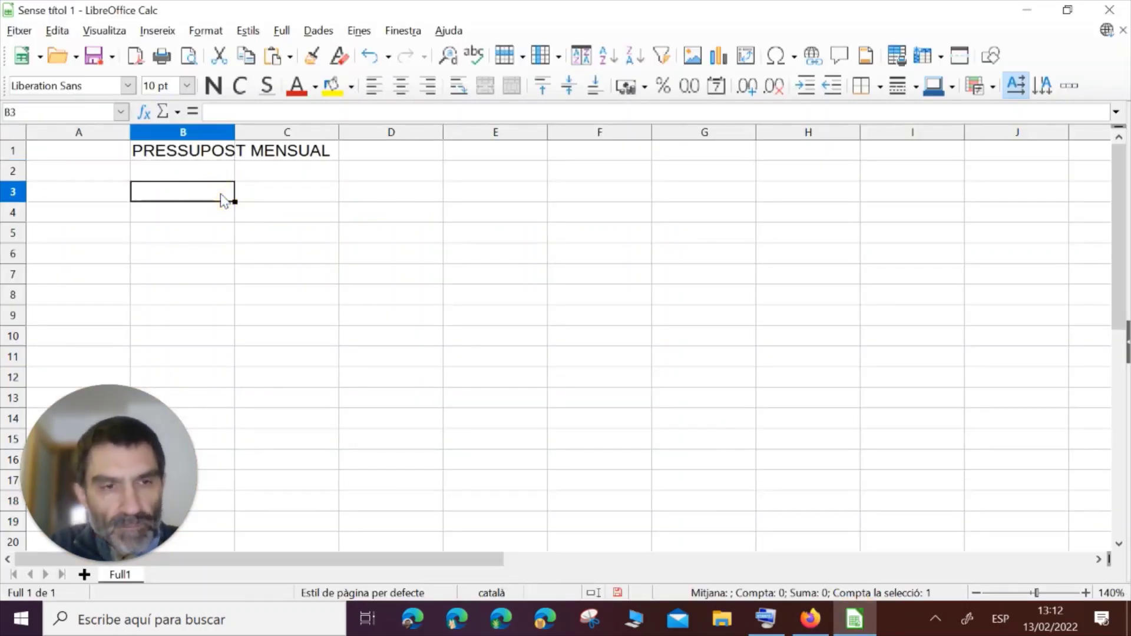
pyautogui.write('DES')
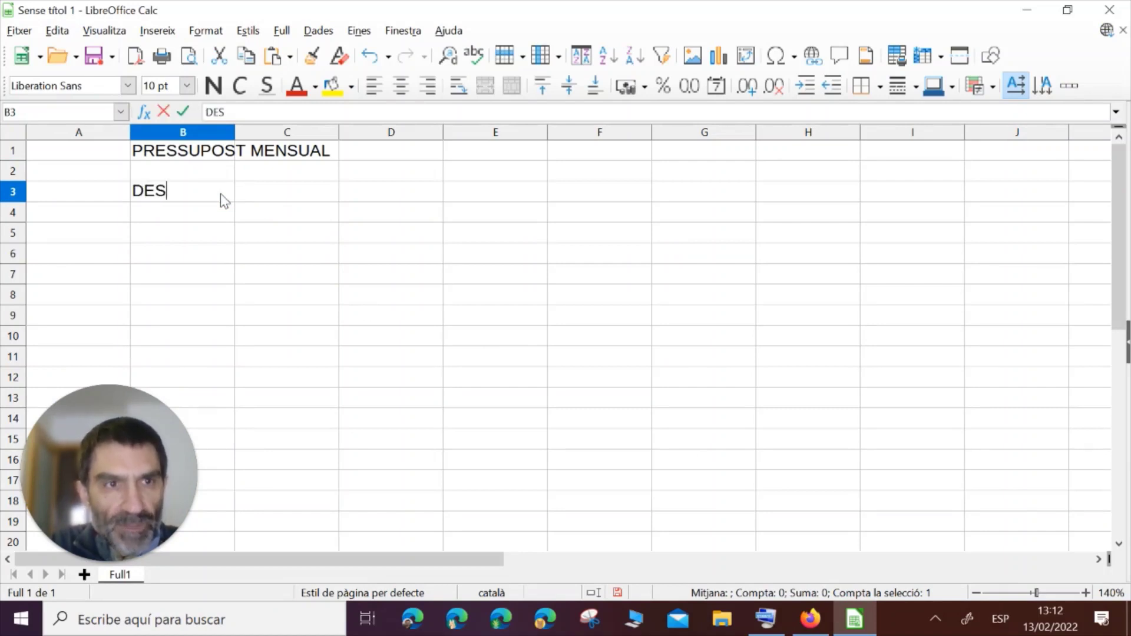
pyautogui.write('PESES')
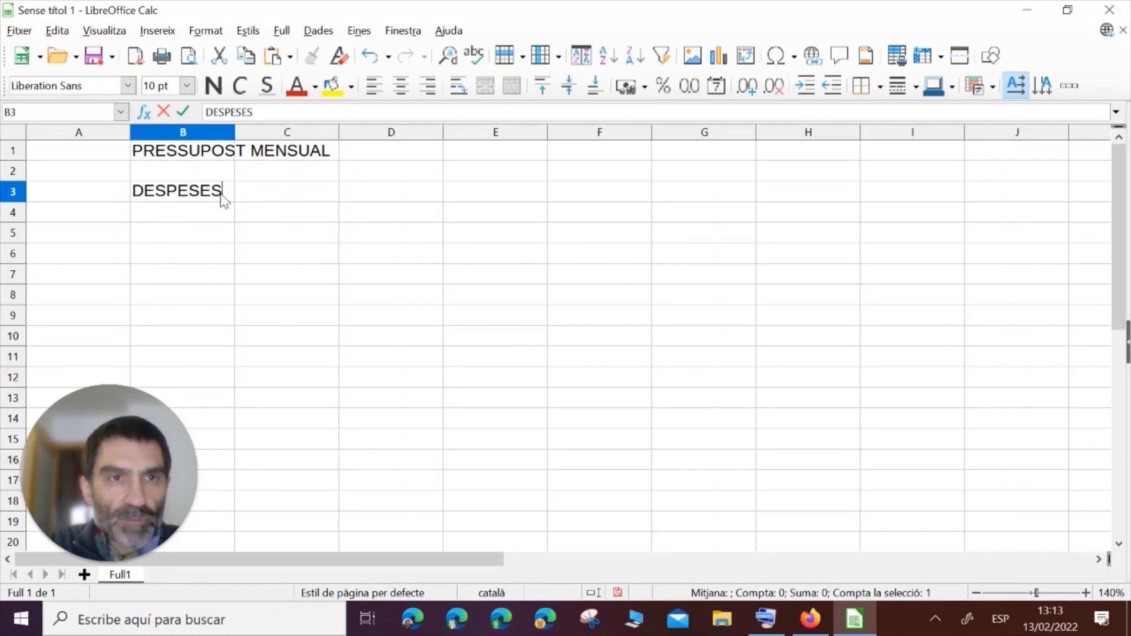
pyautogui.press('Return')
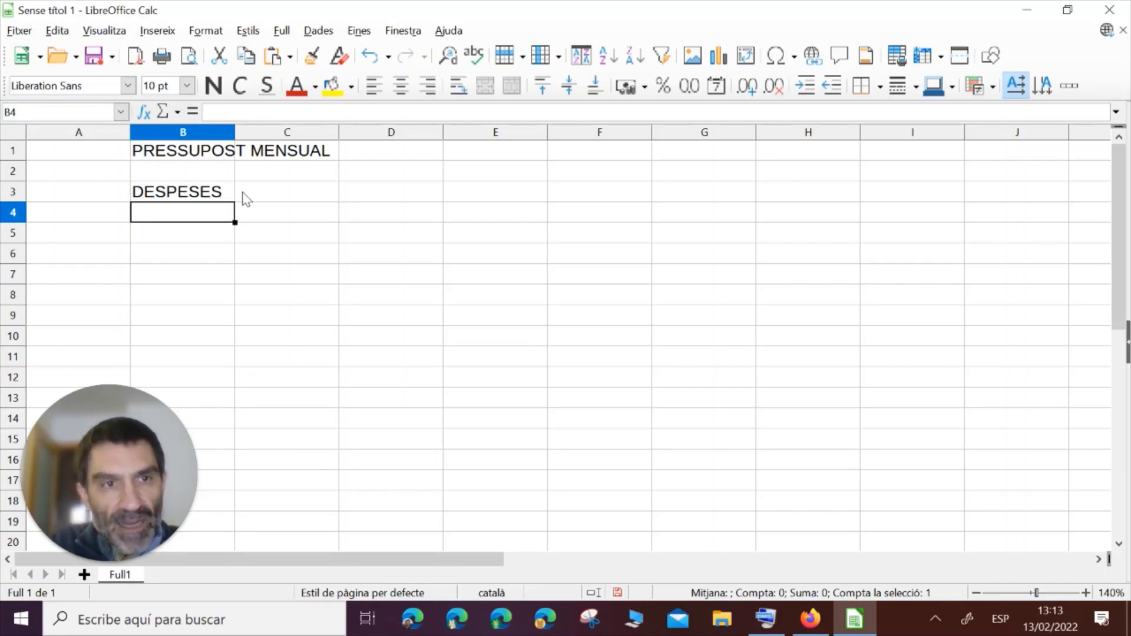
# - Leave row 4 empty, check the example's first expense in the browser, and enter "Menjar i beguda mensual" in cell B5
pyautogui.press('Return')
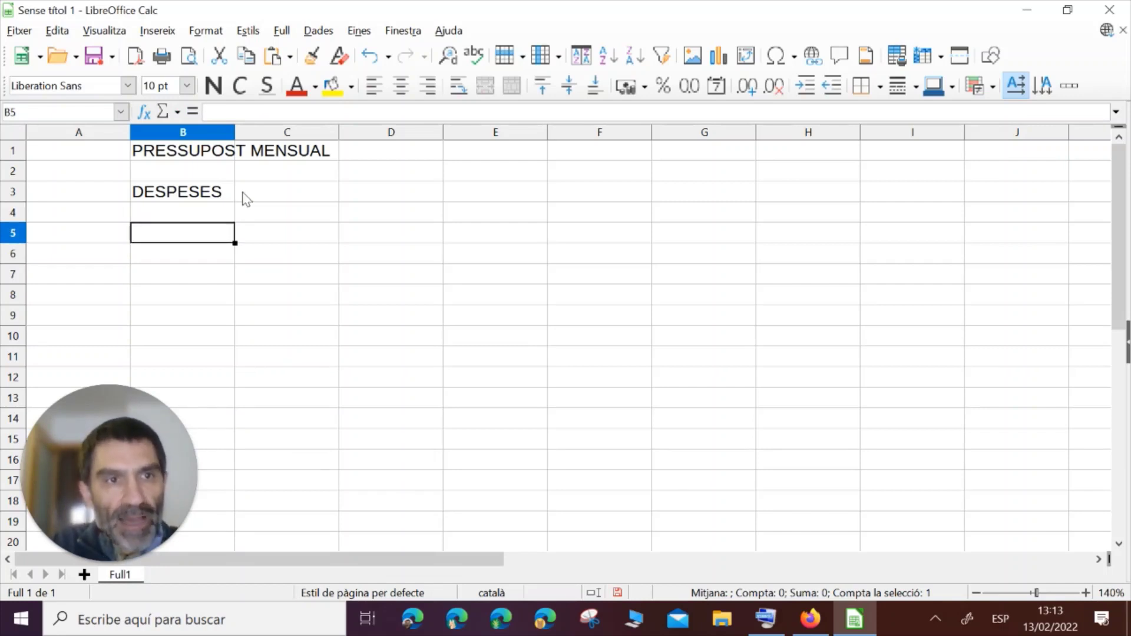
pyautogui.click(220, 213)
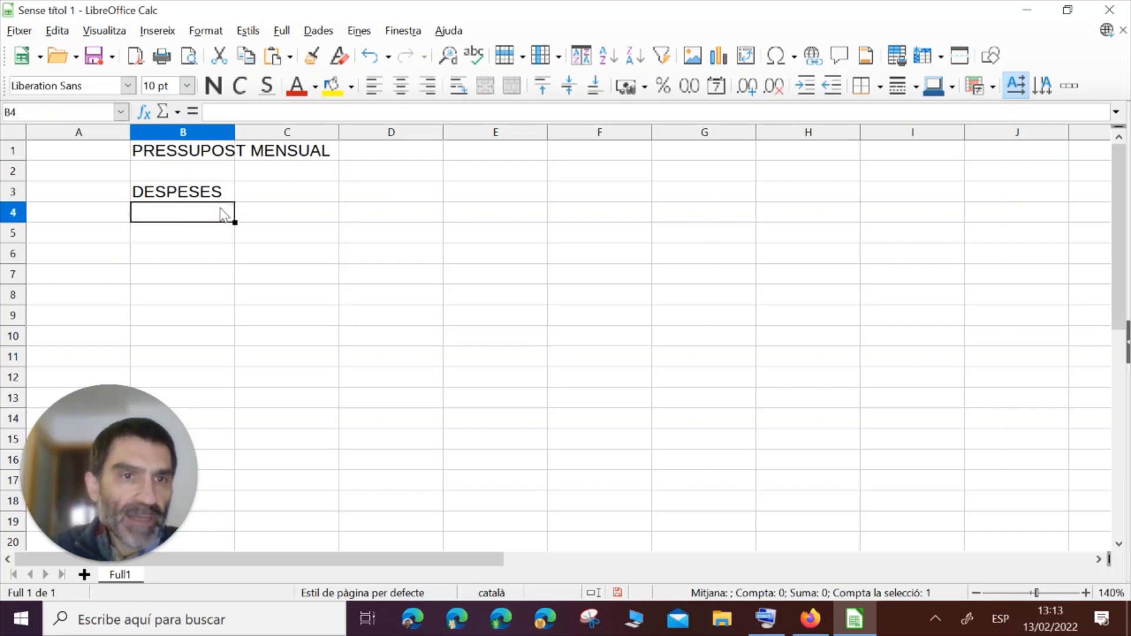
pyautogui.click(205, 237)
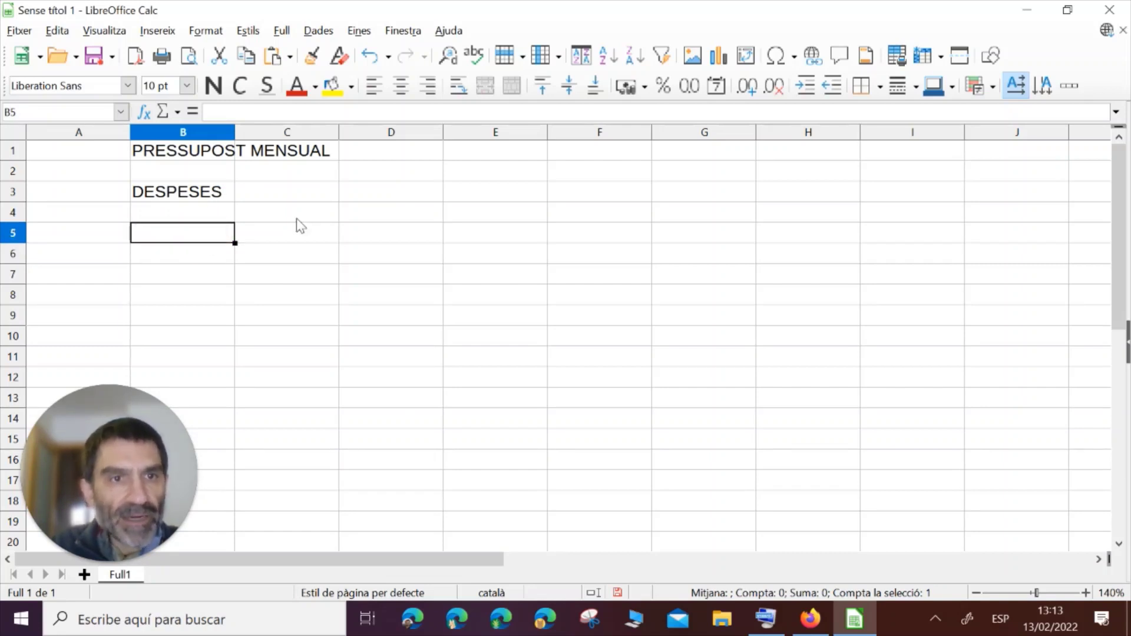
pyautogui.click(806, 623)
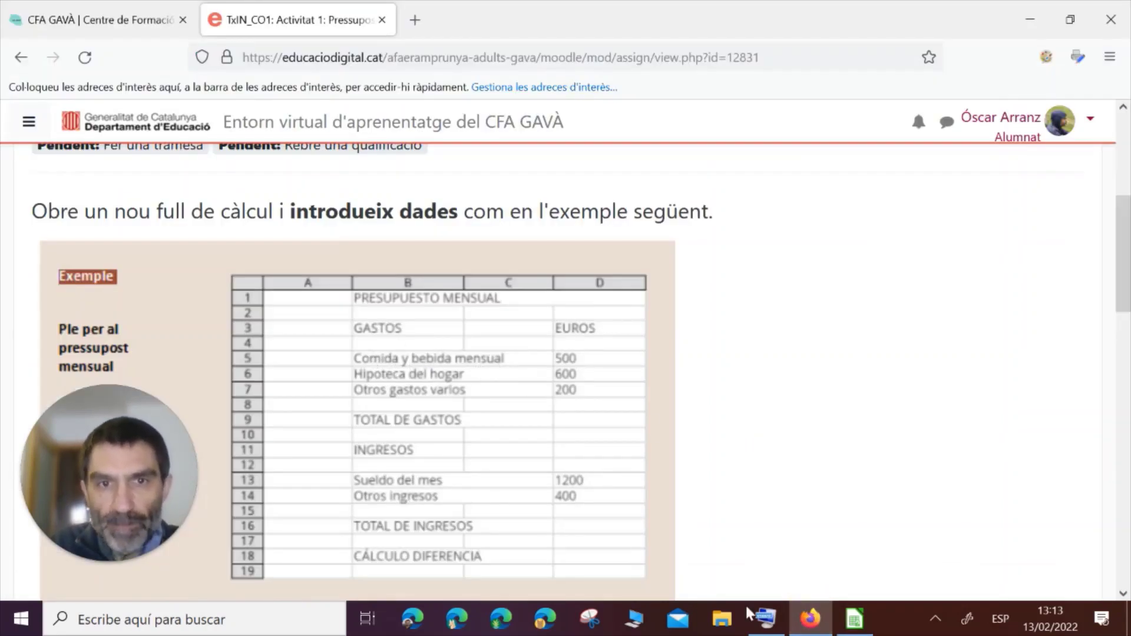
pyautogui.click(854, 618)
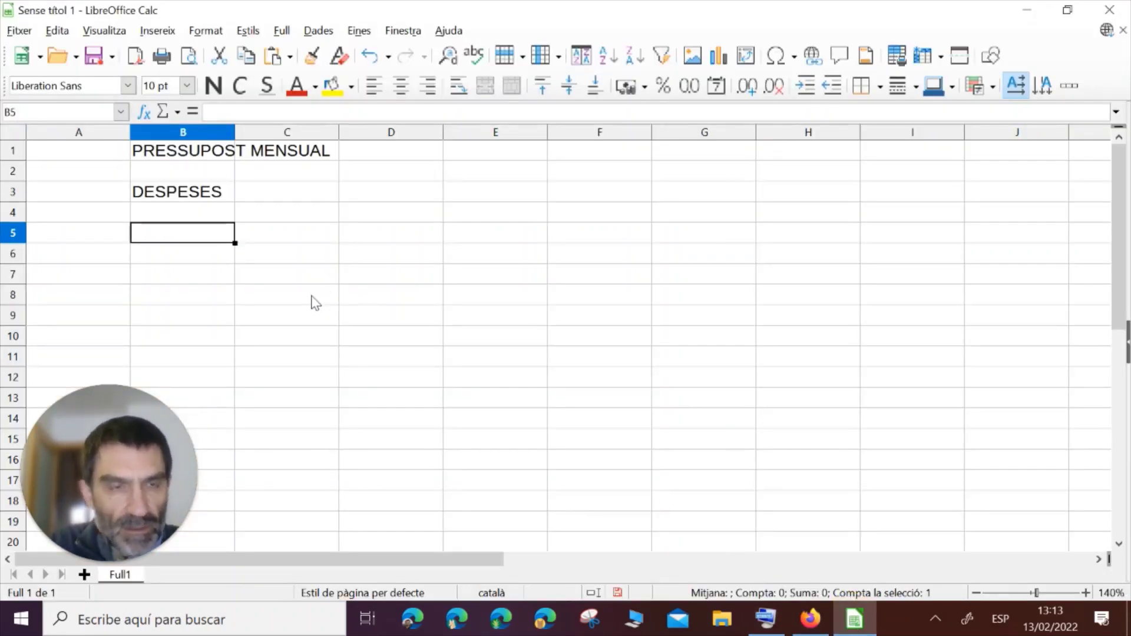
pyautogui.write('Me')
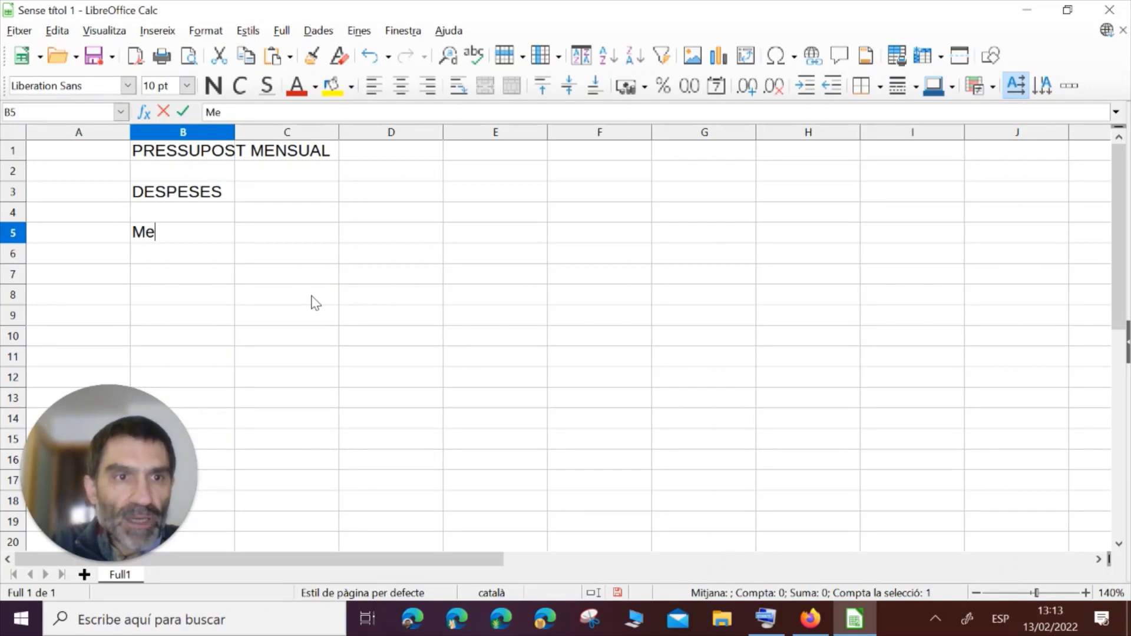
pyautogui.write('njar i beg')
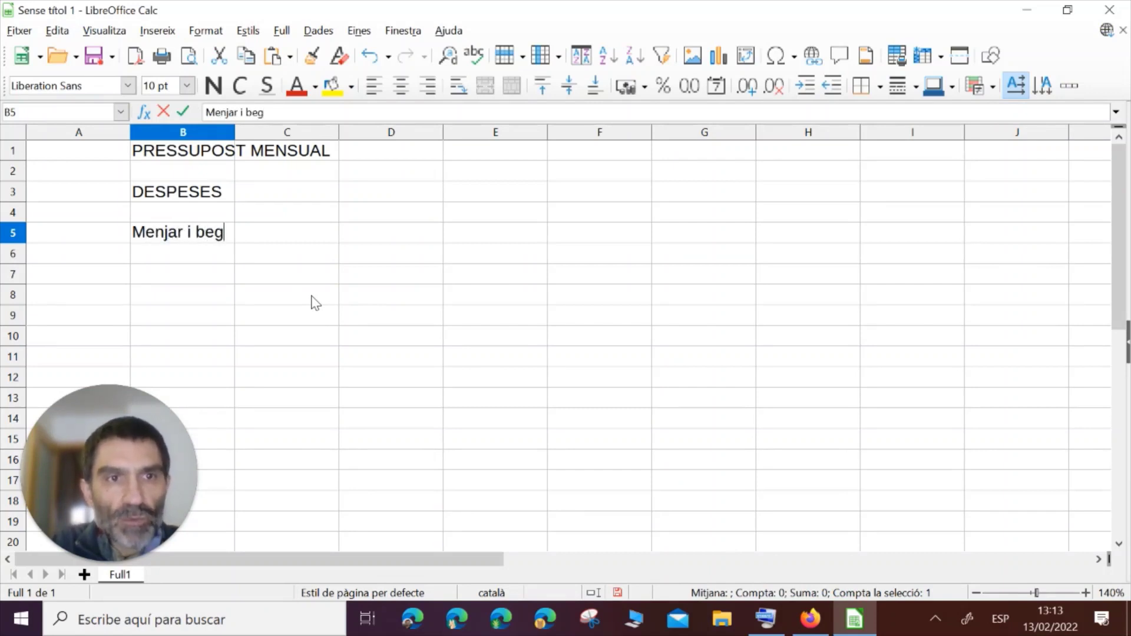
pyautogui.write('uda mensual')
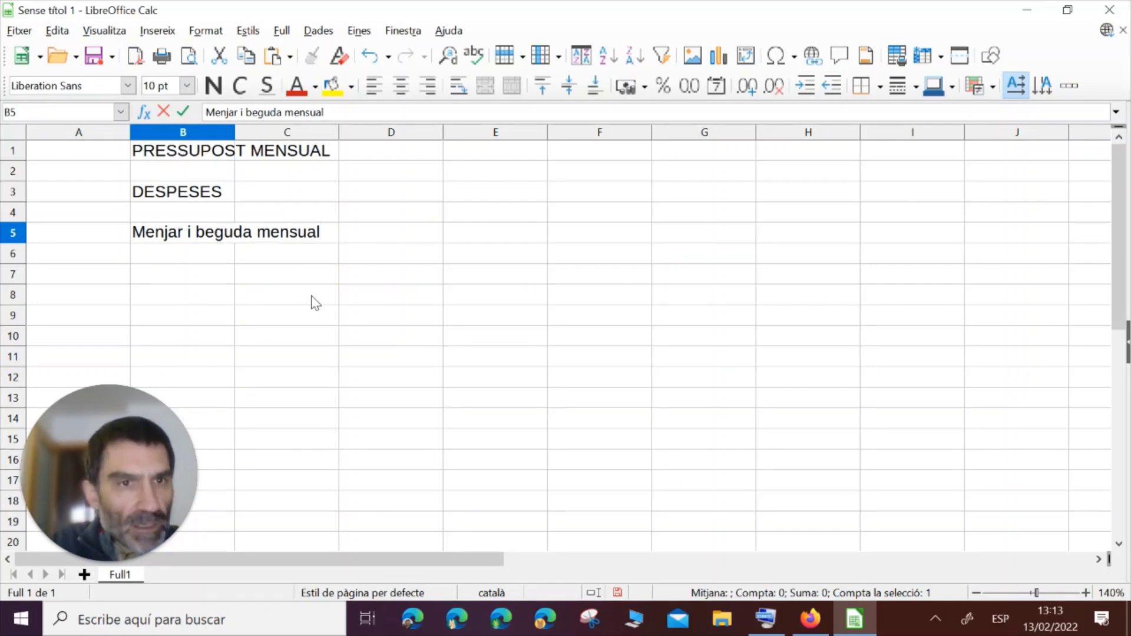
pyautogui.press('Return')
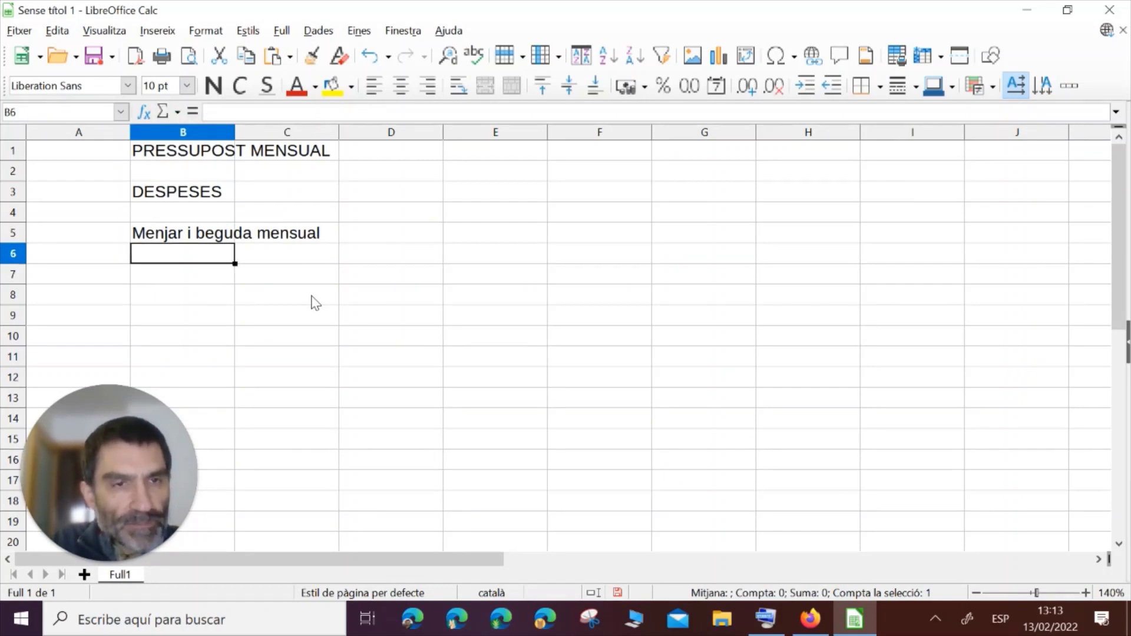
# - Consult the example's remaining expenses in the browser, and enter "Hipoteca de la llar" in cell B6 of the spreadsheet
pyautogui.click(810, 619)
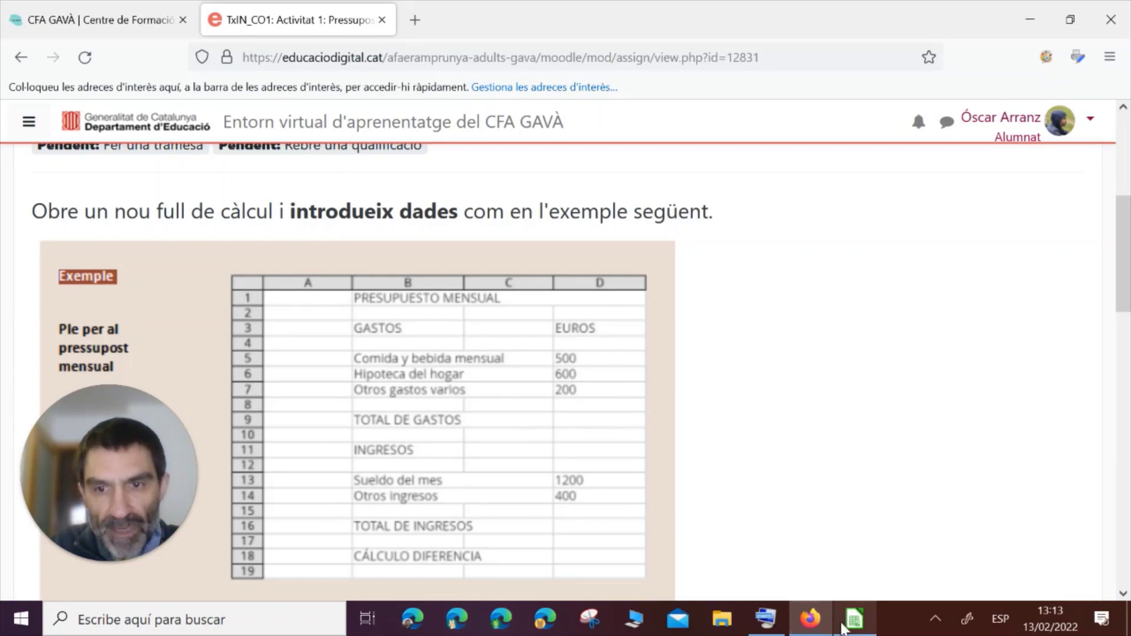
pyautogui.click(854, 619)
pyautogui.write('H')
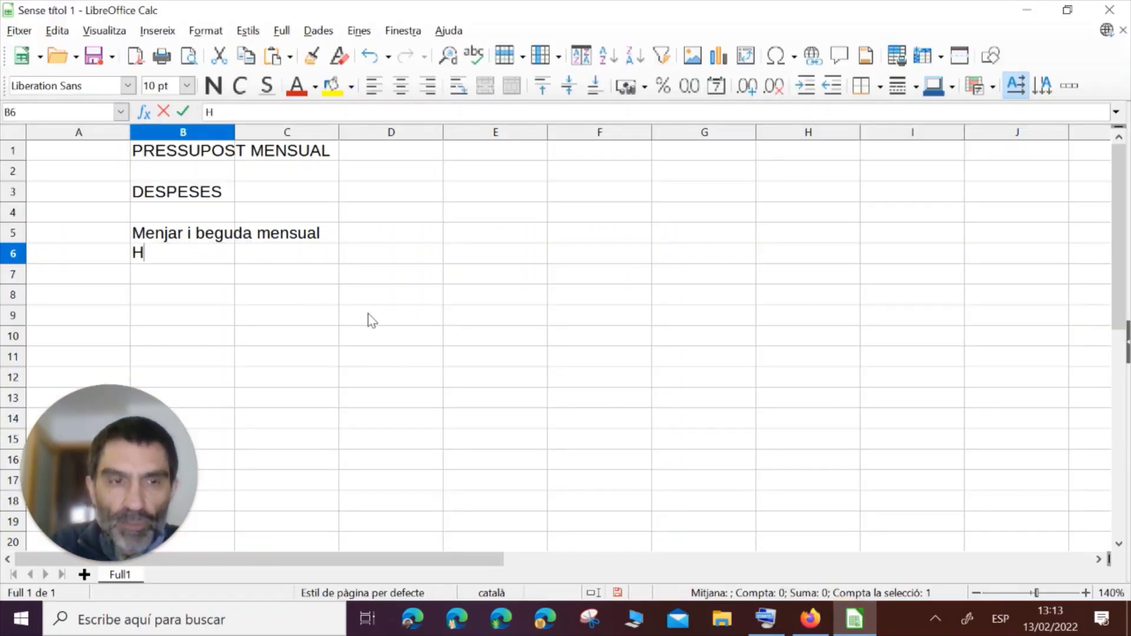
pyautogui.write('ipoteca de la llar')
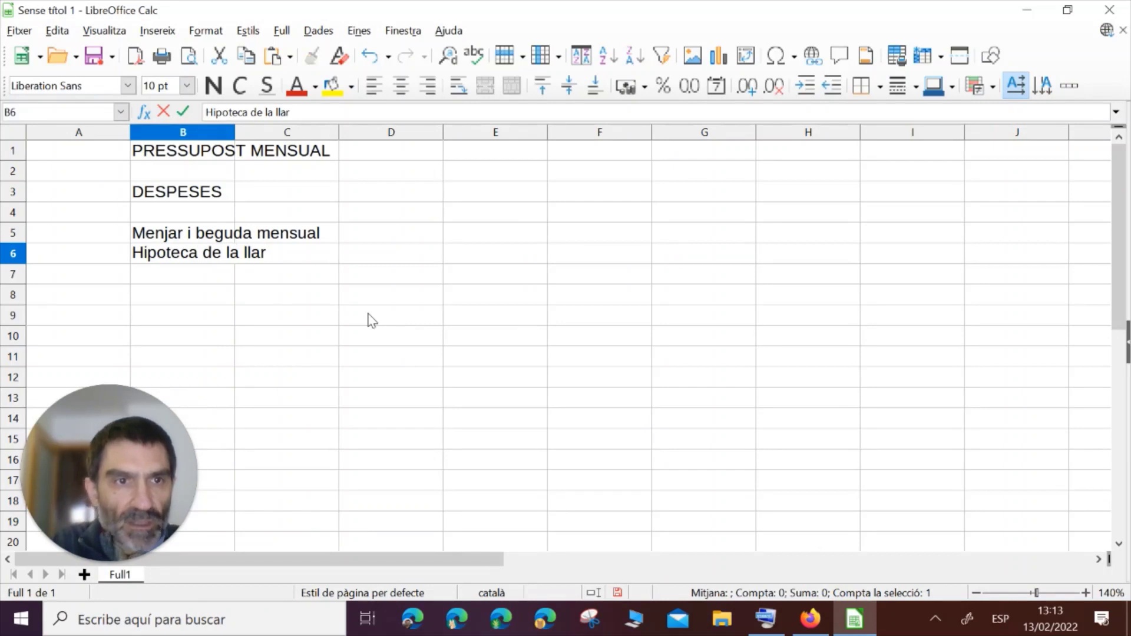
pyautogui.press('Return')
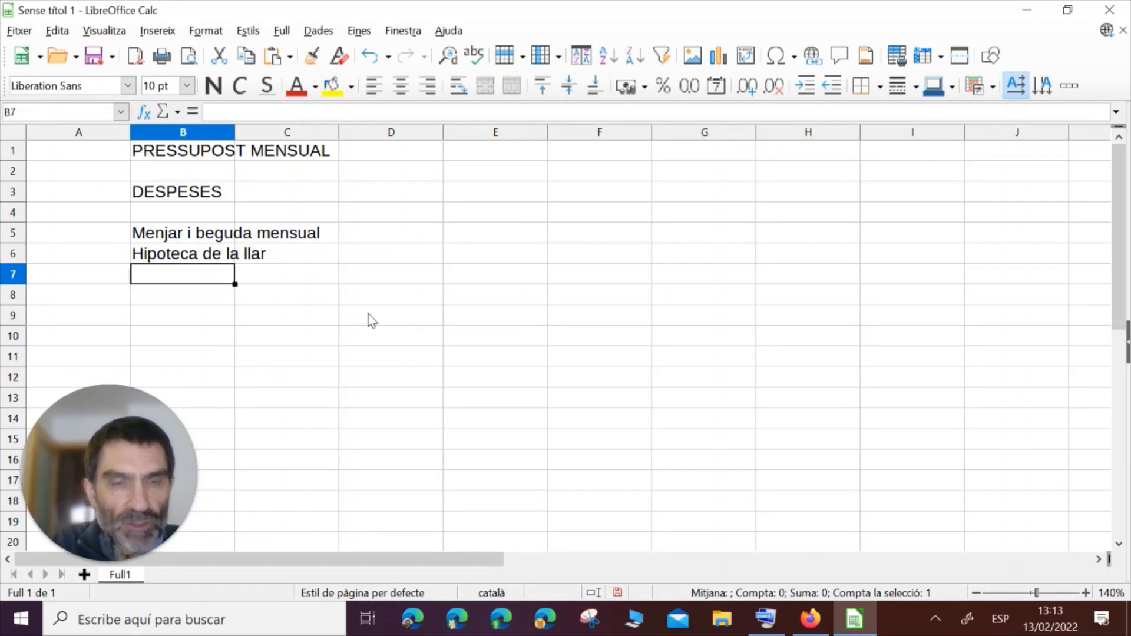
# - Enter "Altres despeses vàries" in cell B7 as the third expense
pyautogui.write('Altres de')
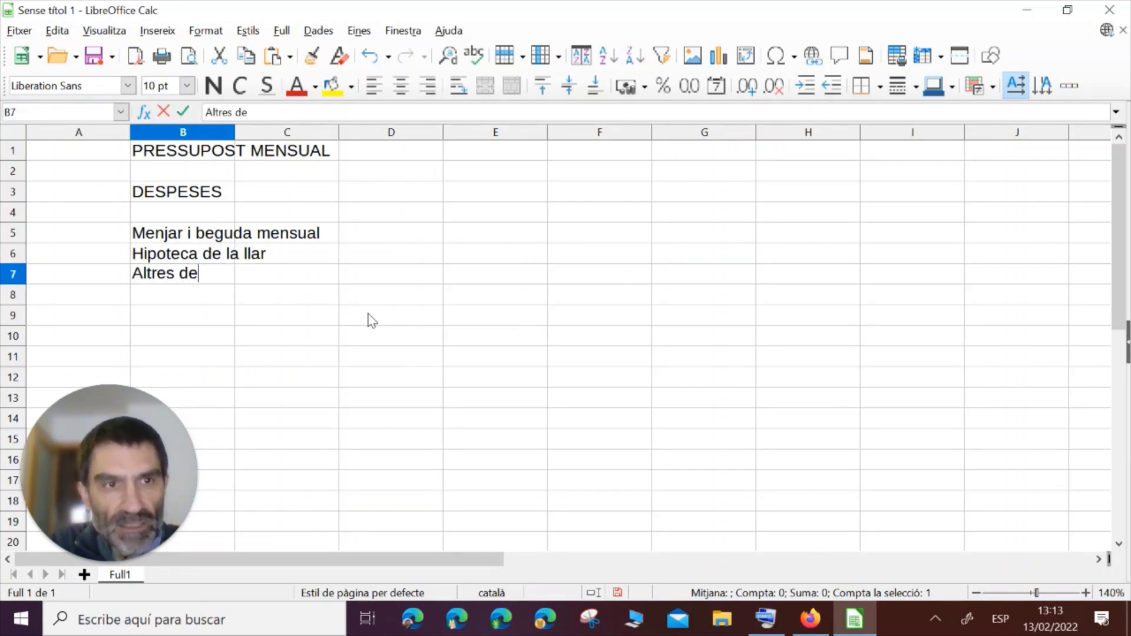
pyautogui.write('speses và')
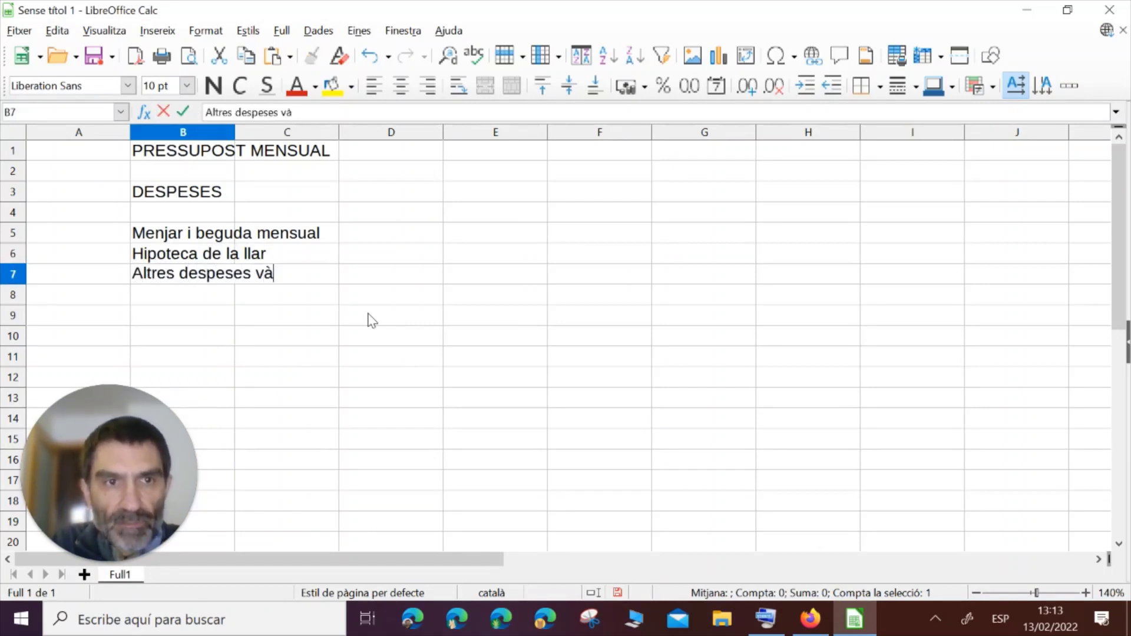
pyautogui.write('ries')
pyautogui.press('Return')
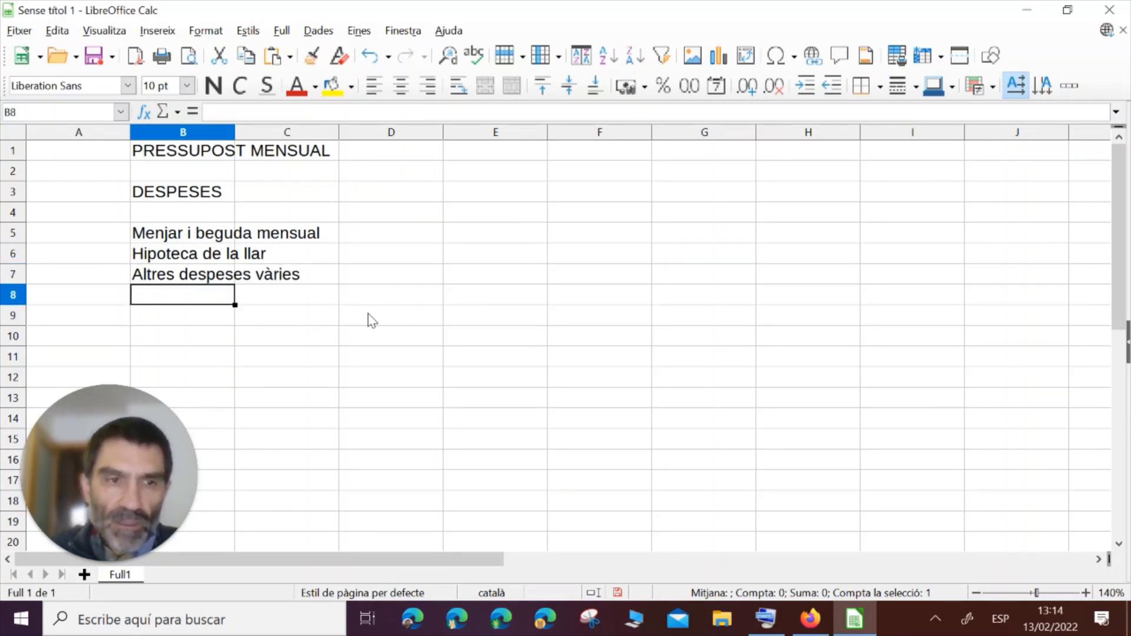
# - Check the example's amounts column in the browser, and enter the heading "EUROS" in cell D3 of the spreadsheet
pyautogui.click(810, 619)
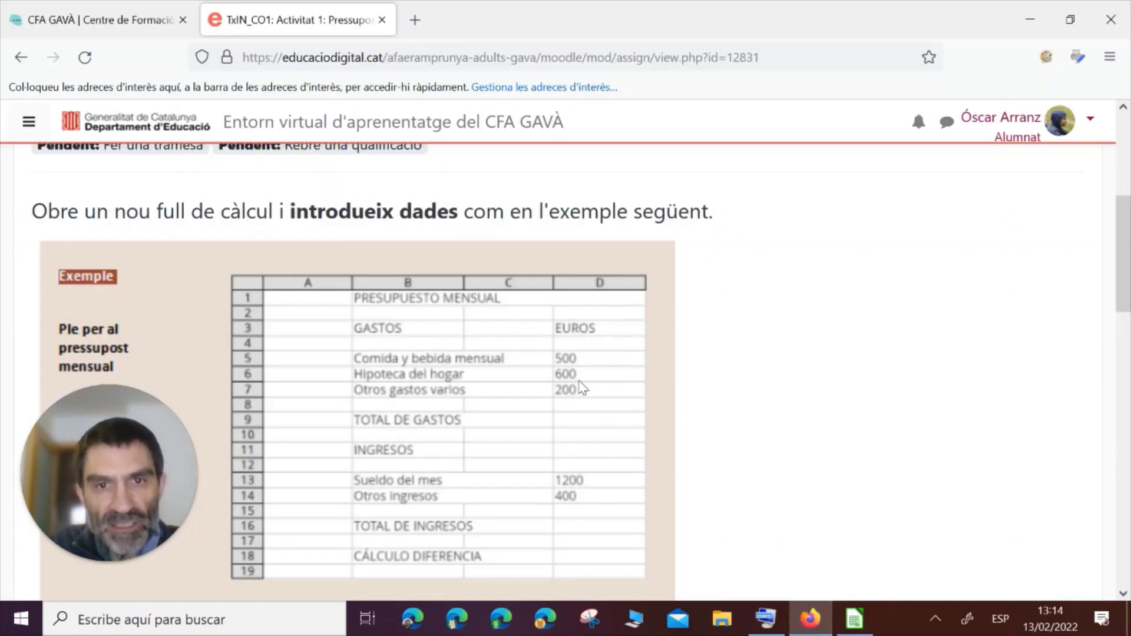
pyautogui.click(855, 619)
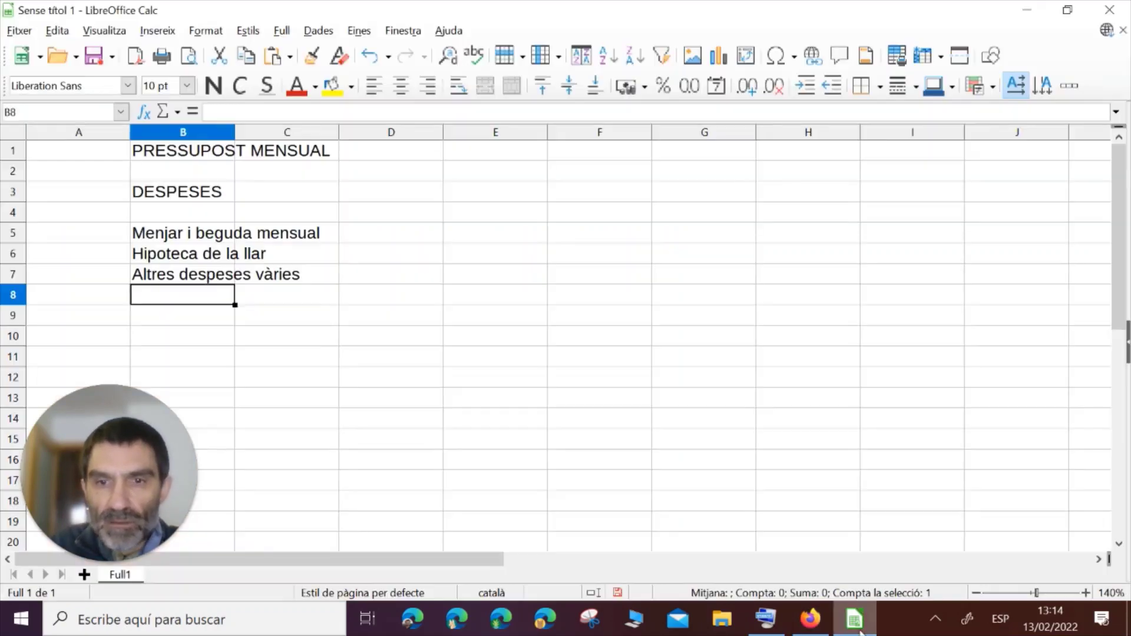
pyautogui.click(384, 194)
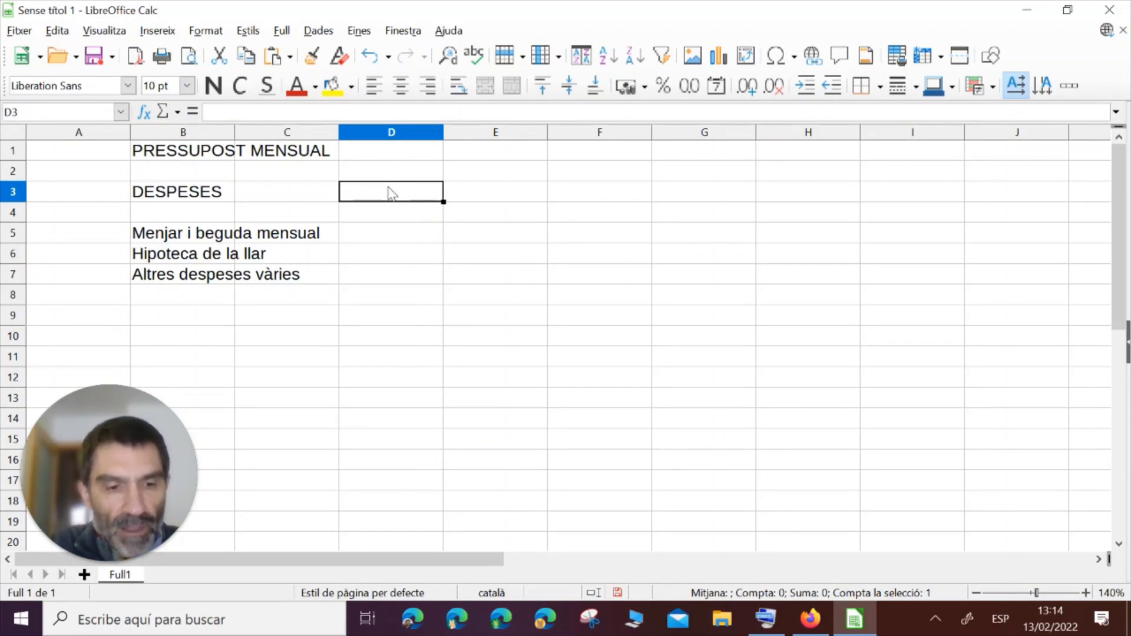
pyautogui.write('ER')
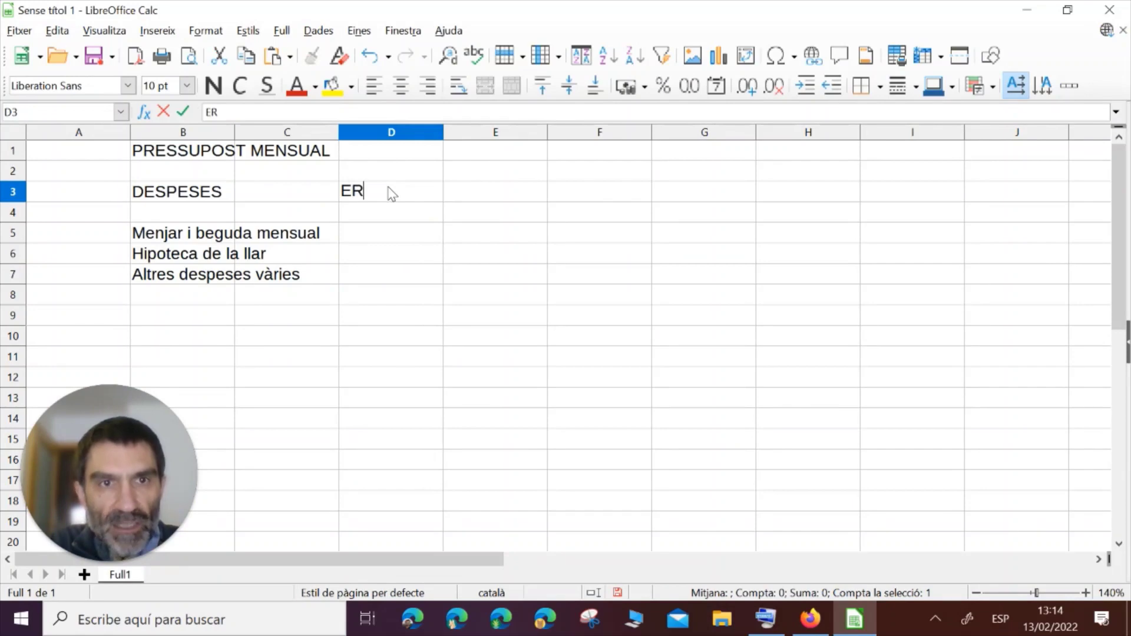
pyautogui.press('BackSpace')
pyautogui.write('UROS')
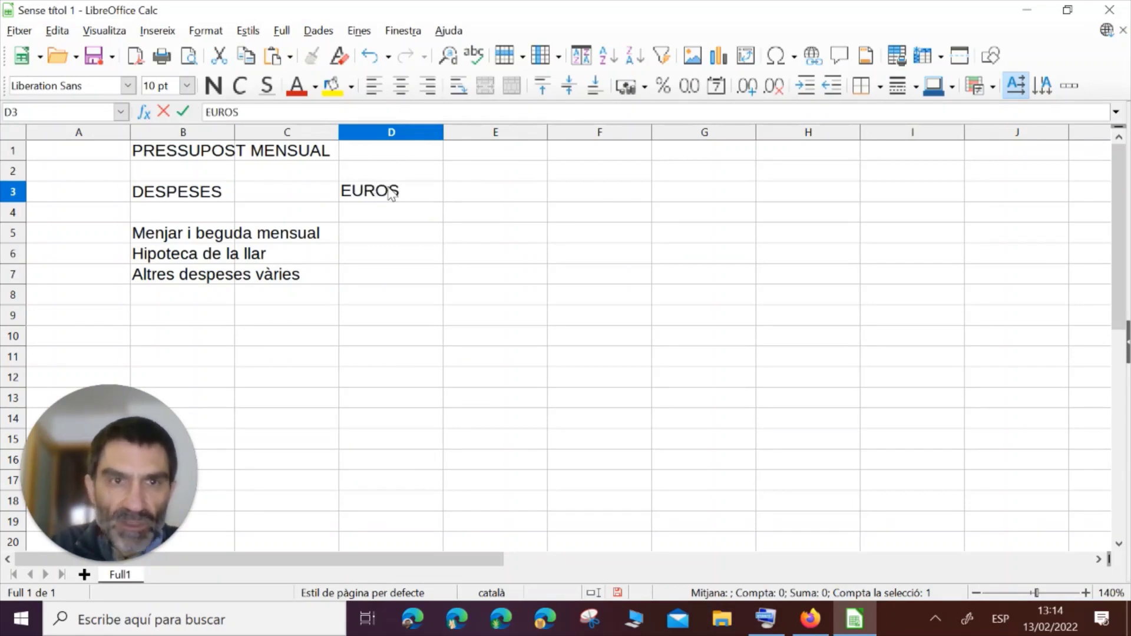
pyautogui.press('Return')
# - Enter the expense amounts 600, 500 and 200 in cells D5, D6 and D7, leaving row 4 empty
pyautogui.press('Down')
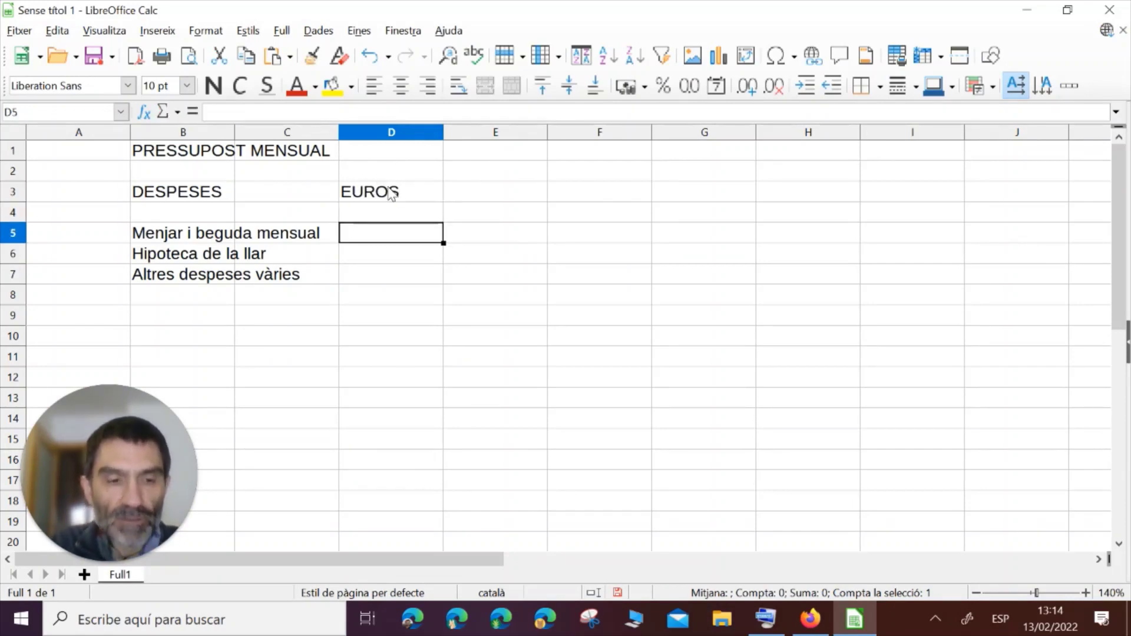
pyautogui.write('600')
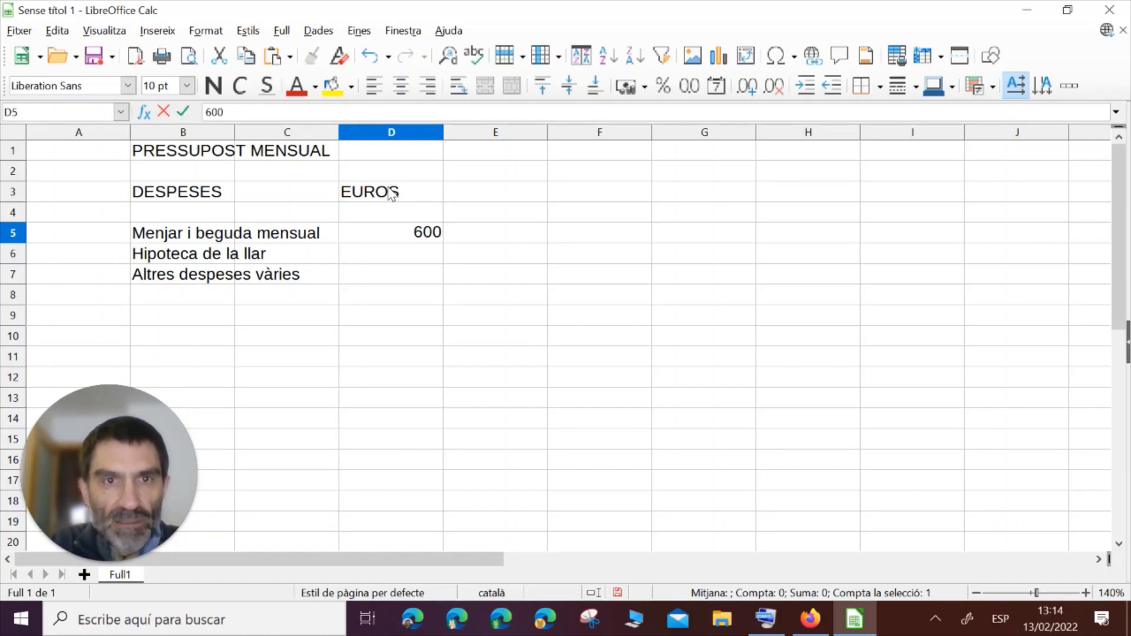
pyautogui.press('Return')
pyautogui.write('500')
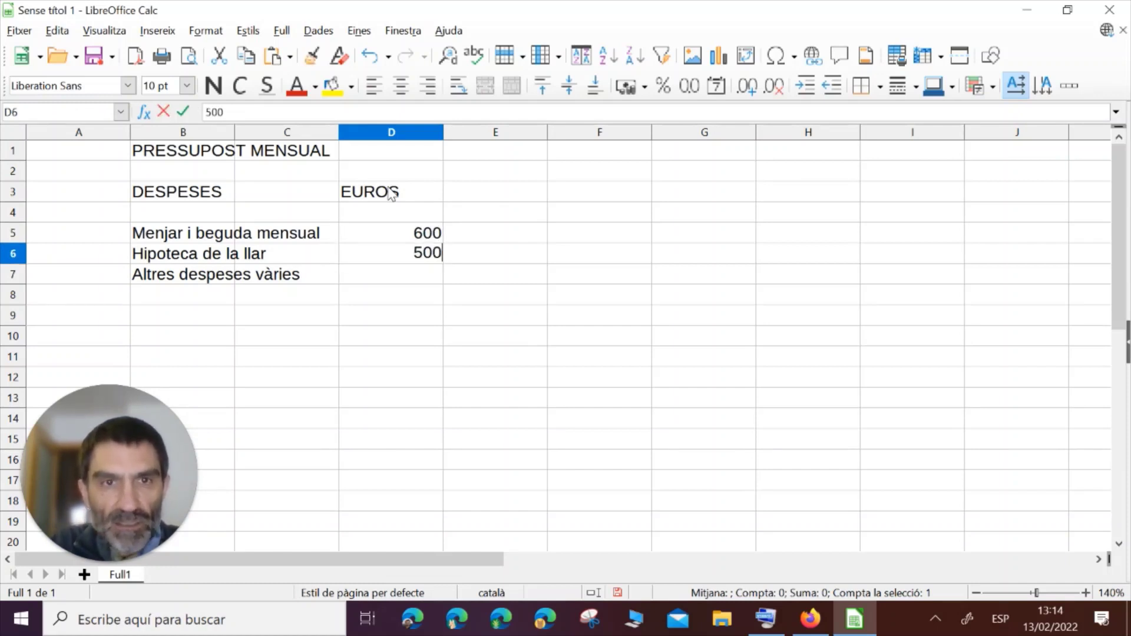
pyautogui.press('Return')
pyautogui.write('200')
pyautogui.press('Return')
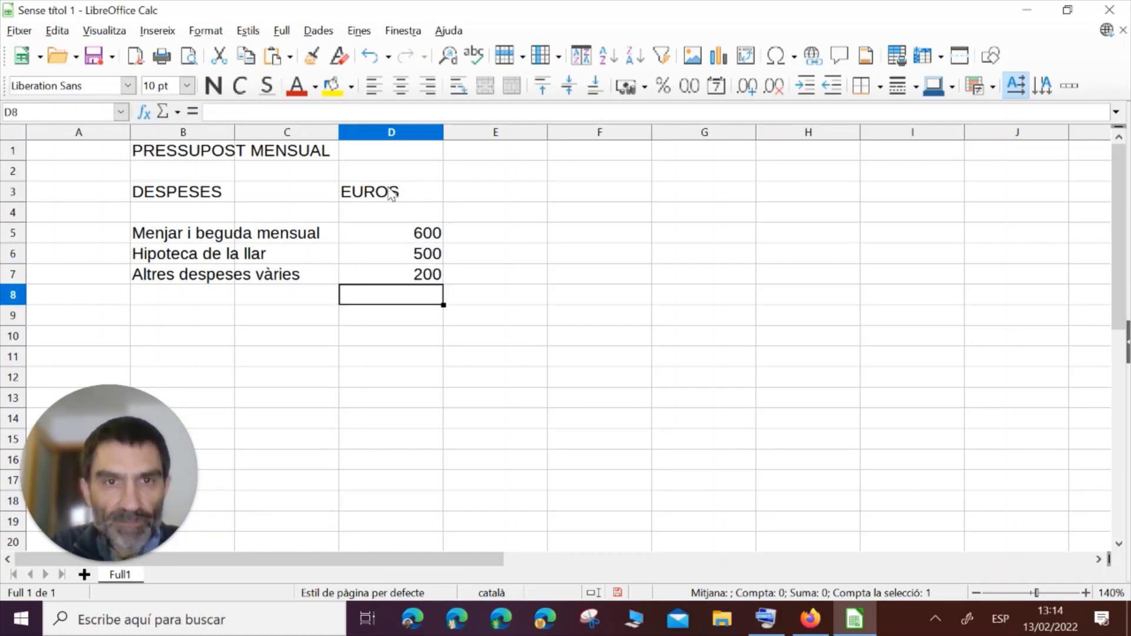
# - Compare the amounts with the browser example, and correct them to 500 in cell D5 and 600 in cell D6
pyautogui.click(810, 618)
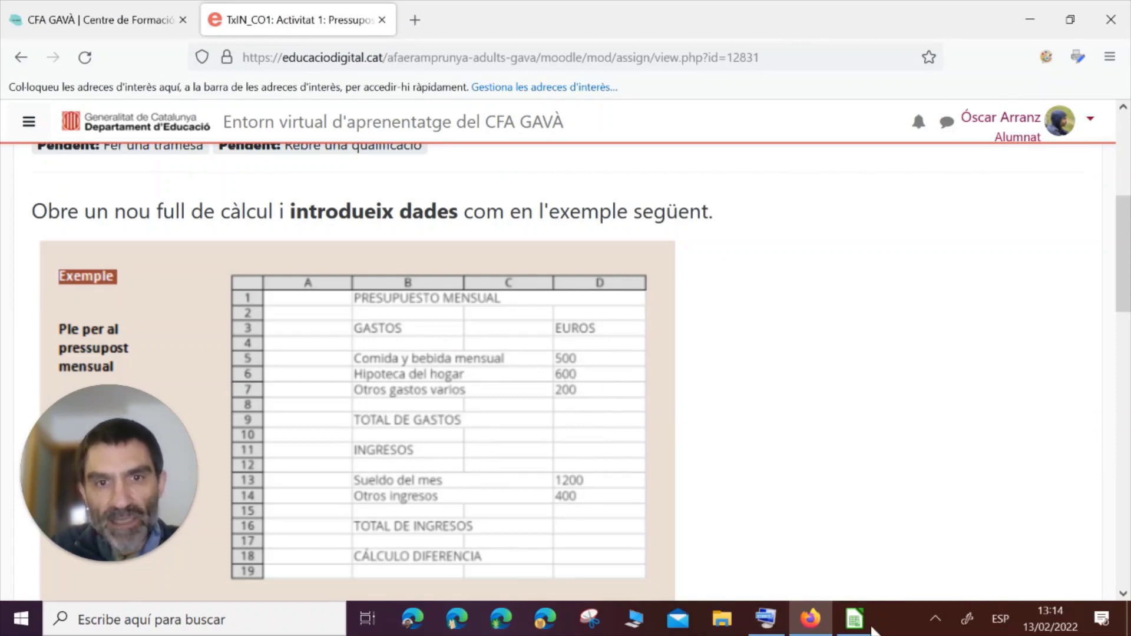
pyautogui.click(855, 620)
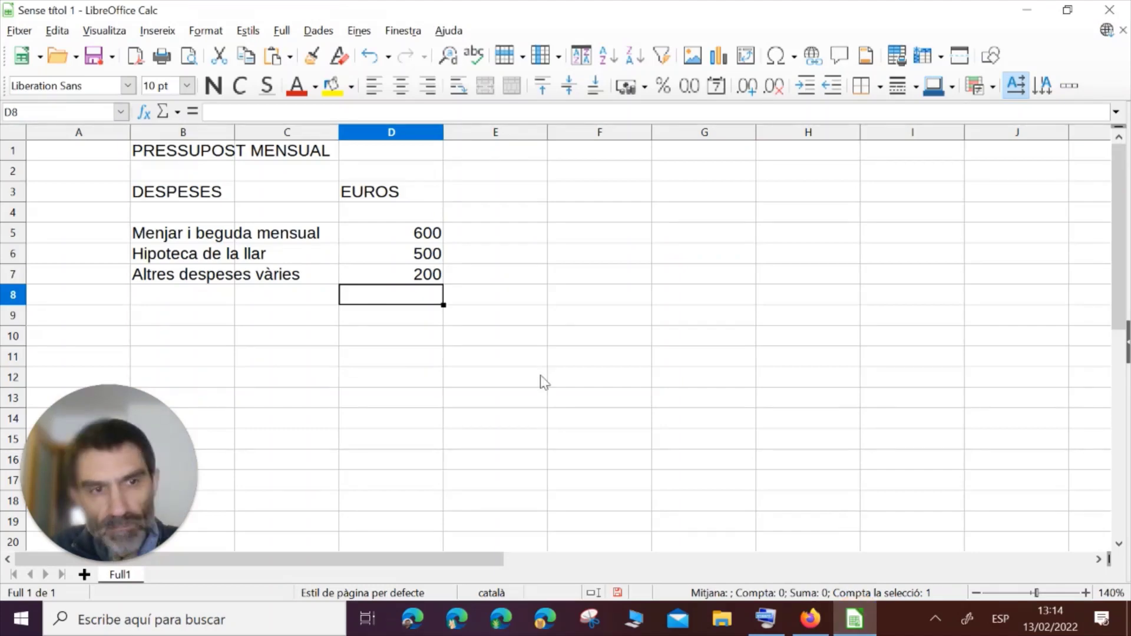
pyautogui.click(407, 236)
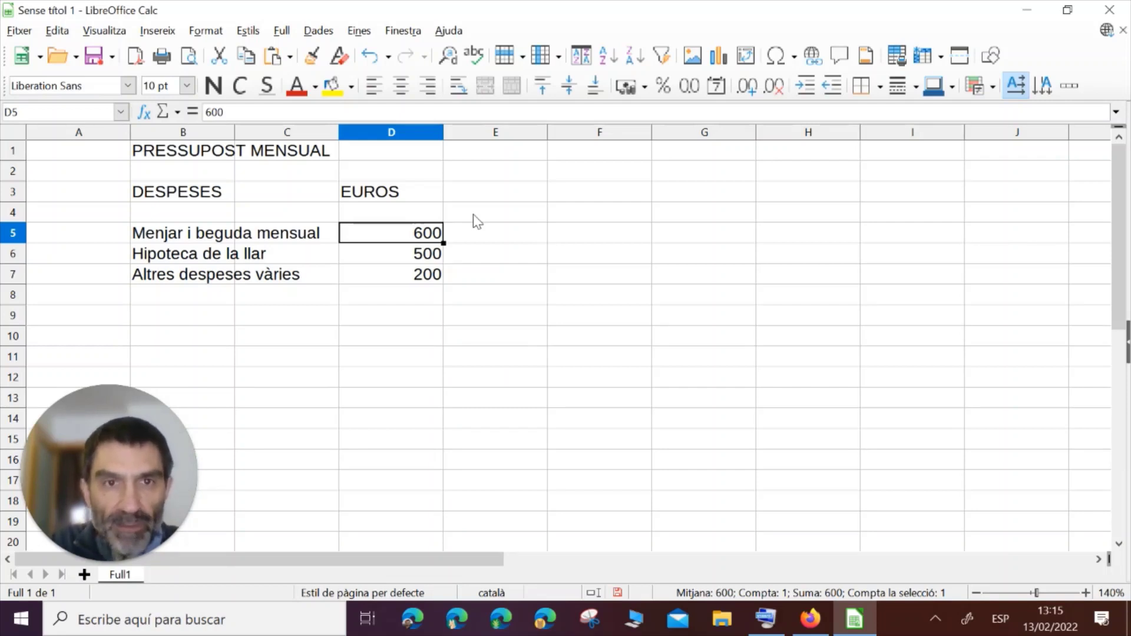
pyautogui.press('Delete')
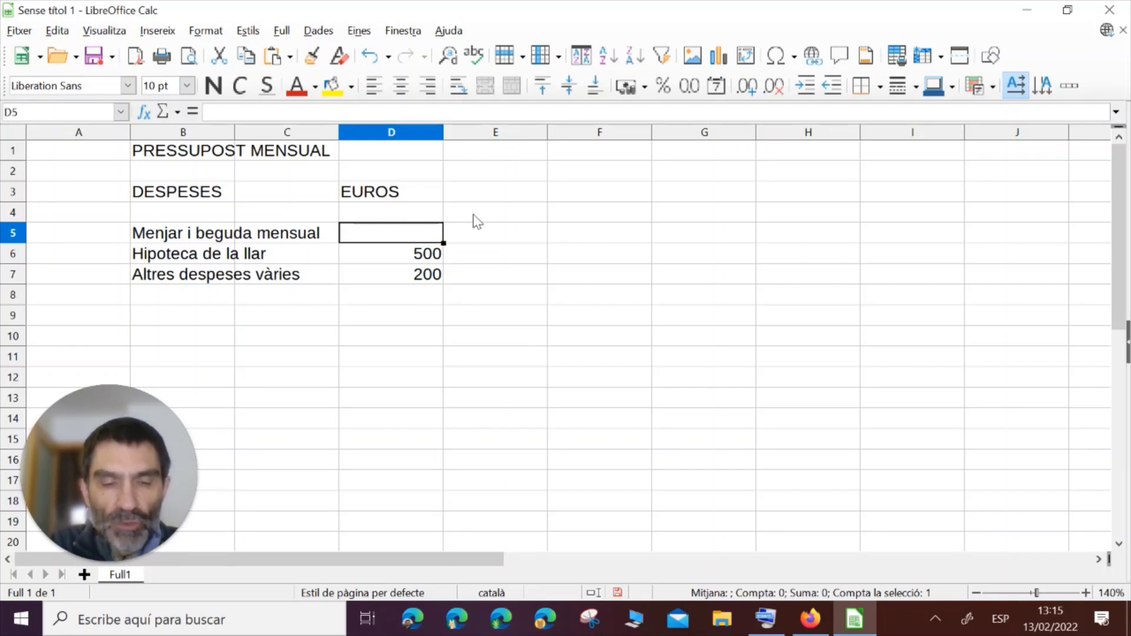
pyautogui.write('500')
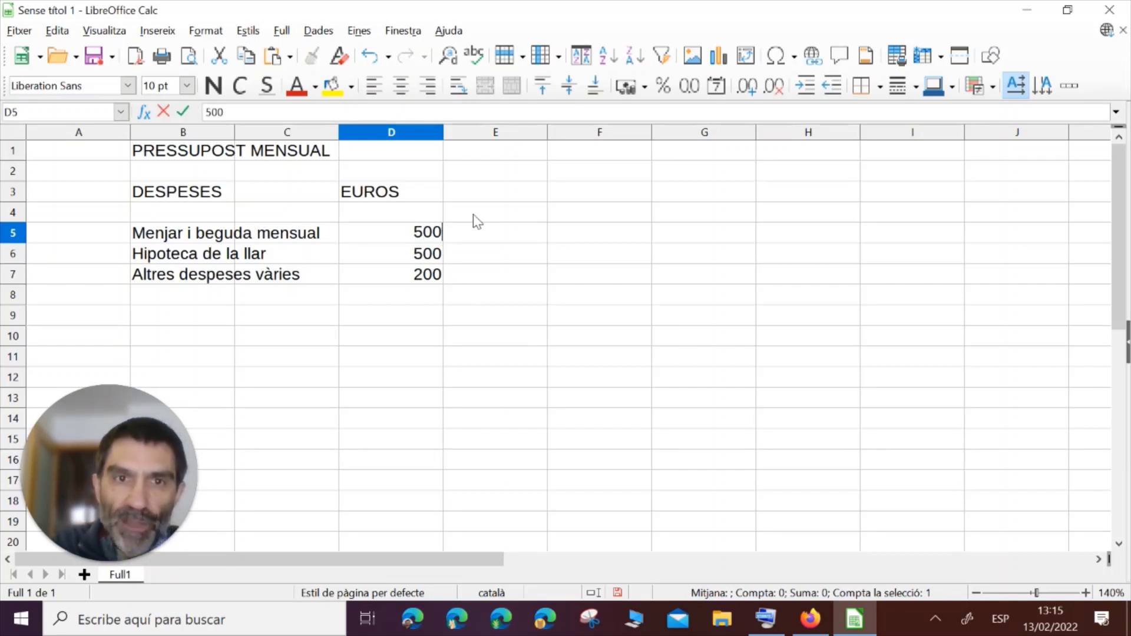
pyautogui.press('Return')
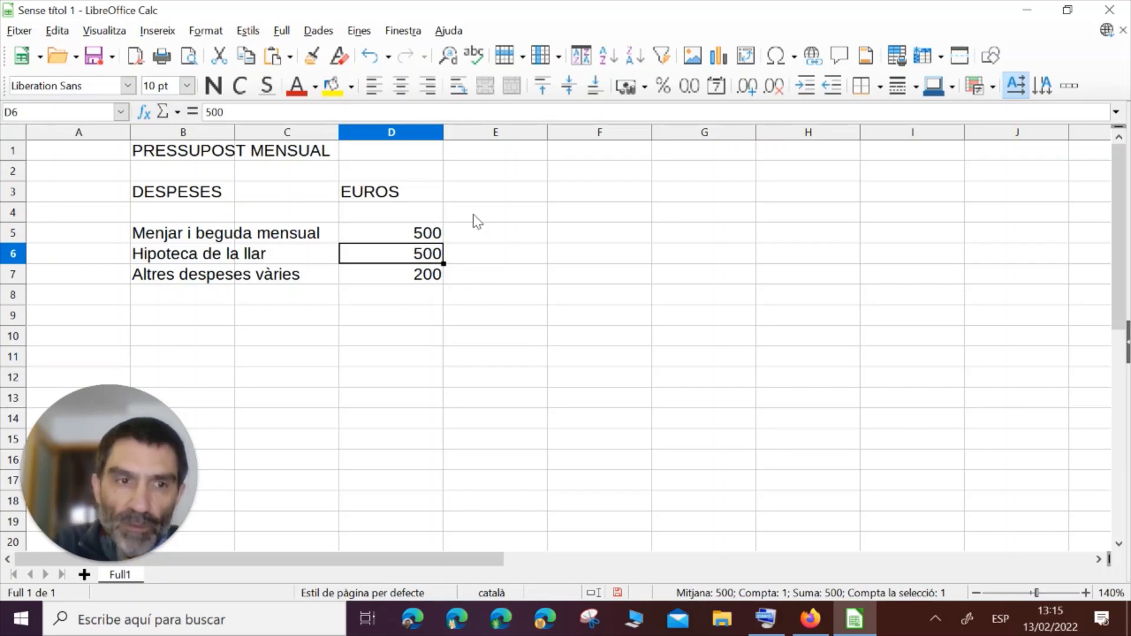
pyautogui.press('Delete')
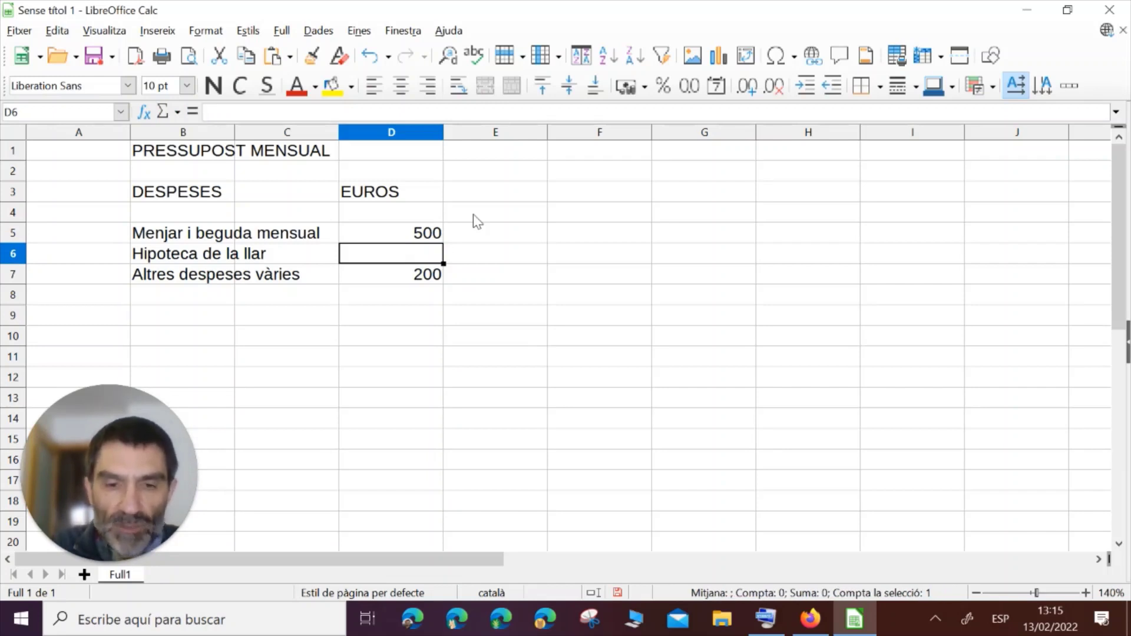
pyautogui.write('600')
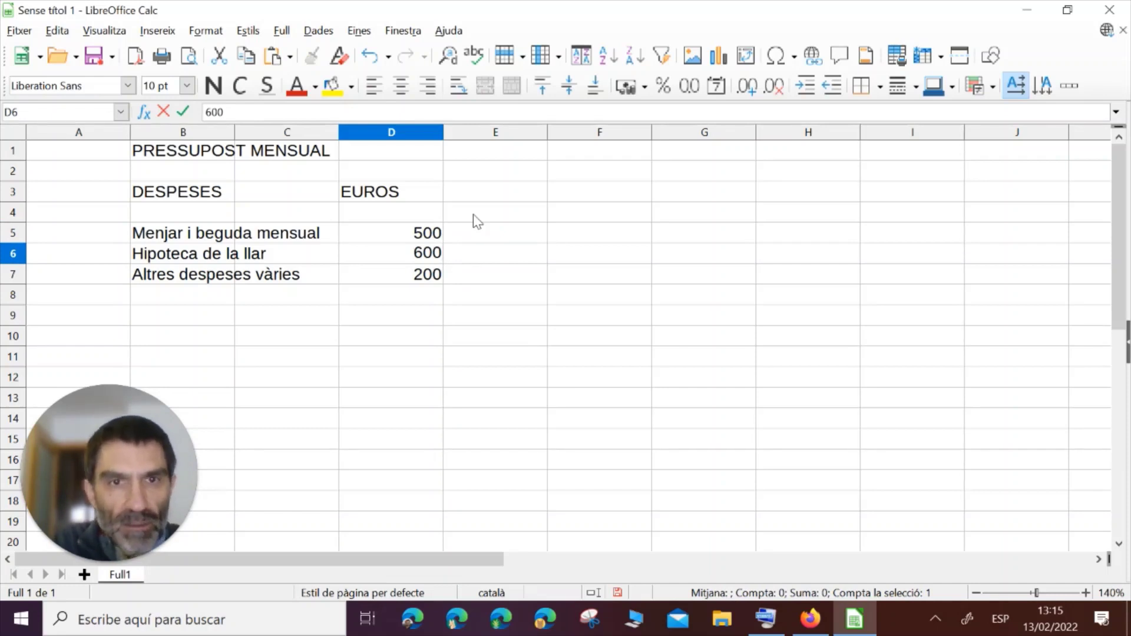
pyautogui.press('Return')
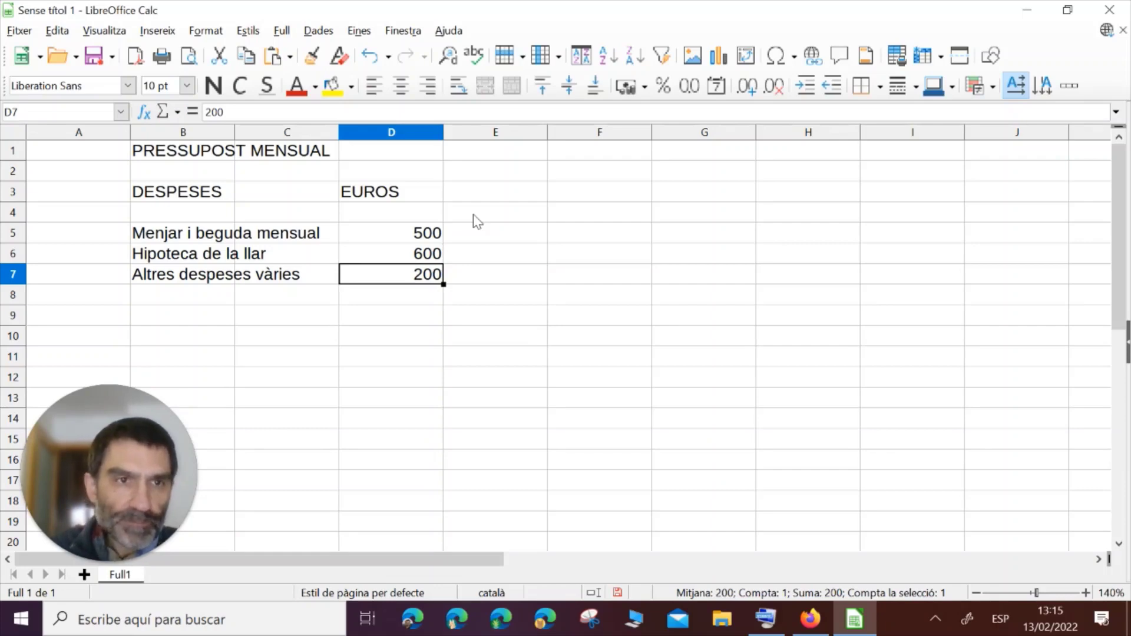
# - Consult the example's expenses total row in the browser, and select cell B9 in the spreadsheet
pyautogui.click(811, 620)
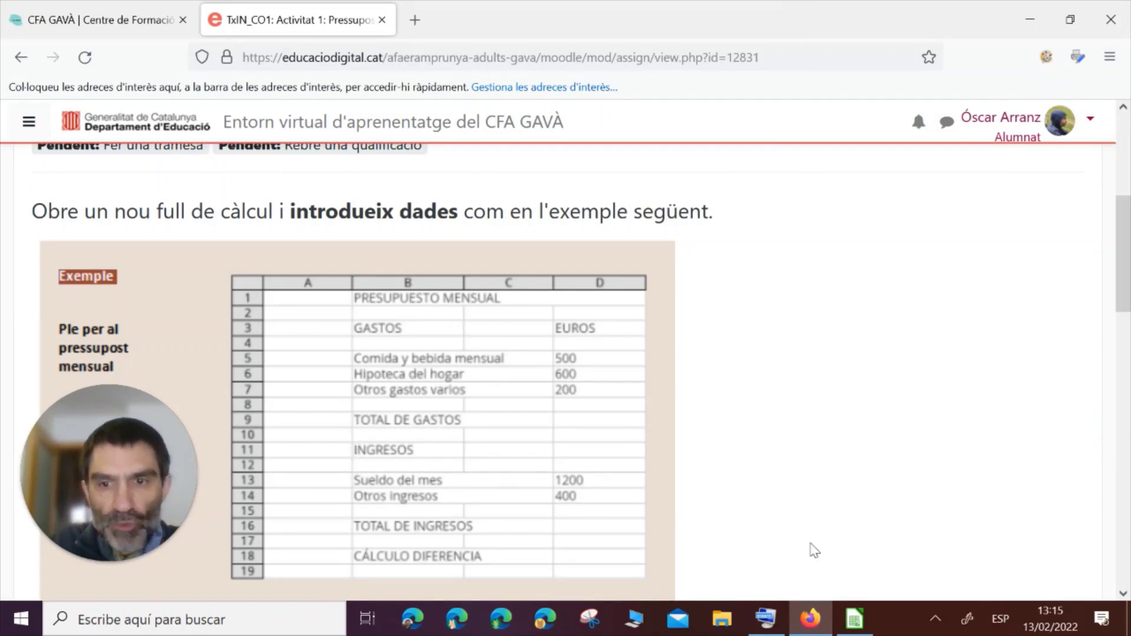
pyautogui.click(854, 618)
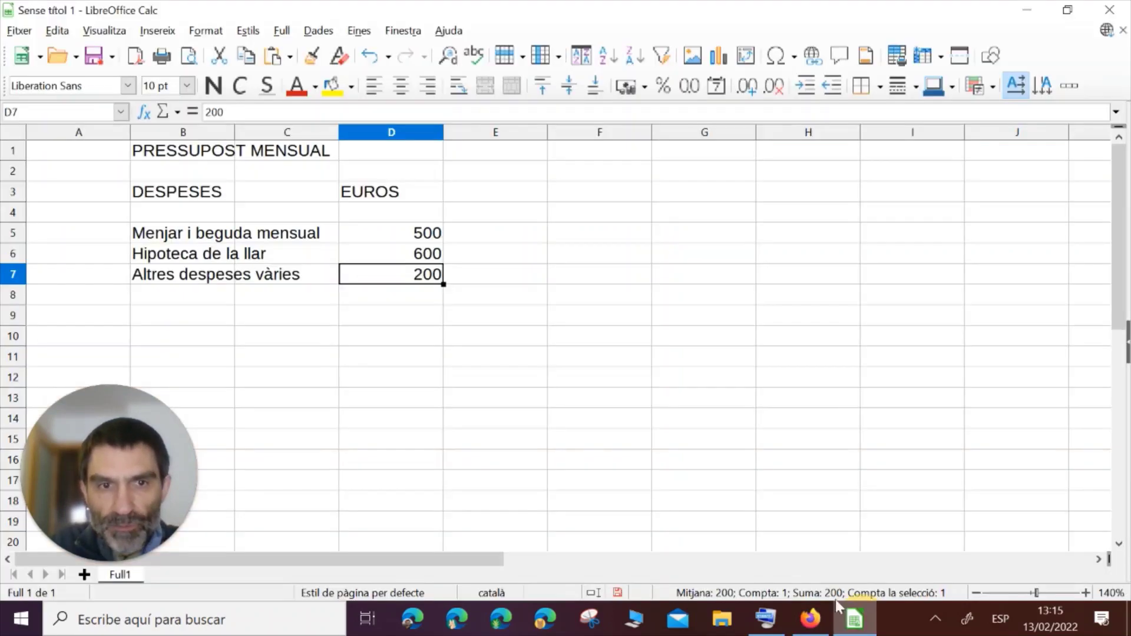
pyautogui.click(160, 316)
pyautogui.write('tota')
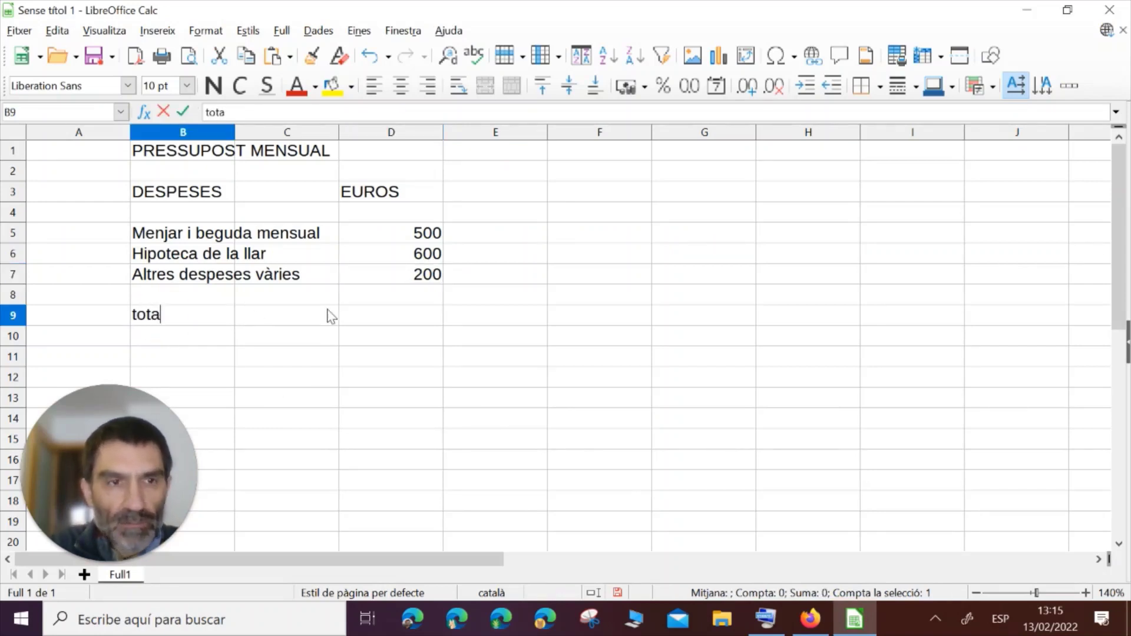
pyautogui.press('BackSpace')
pyautogui.press('BackSpace')
pyautogui.press('BackSpace')
pyautogui.press('BackSpace')
pyautogui.write('tota')
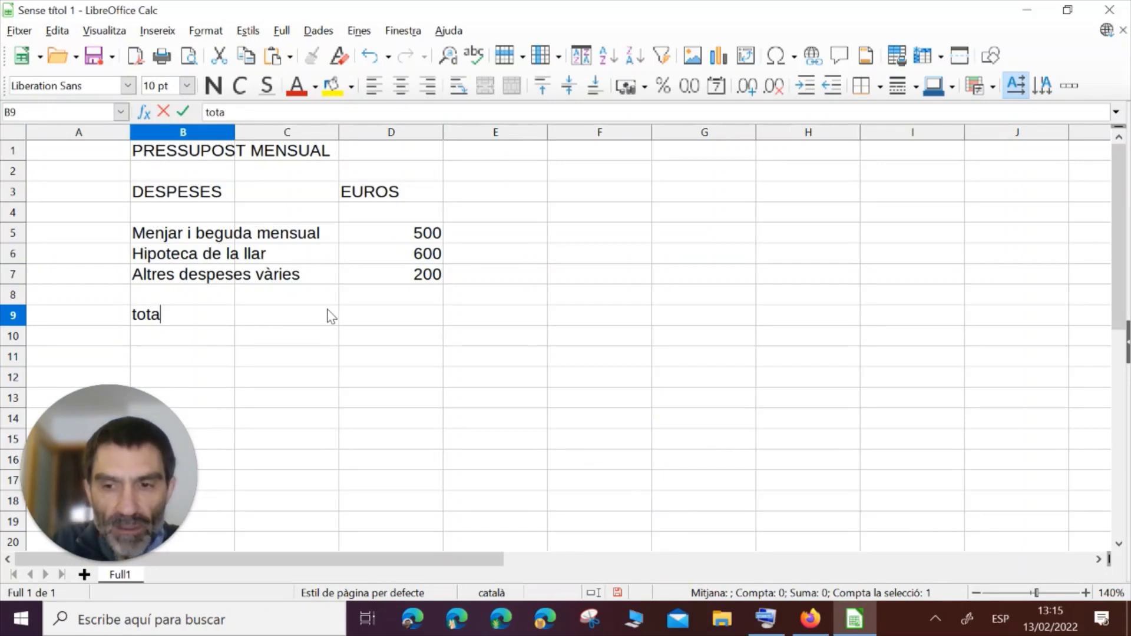
pyautogui.press('BackSpace')
pyautogui.press('BackSpace')
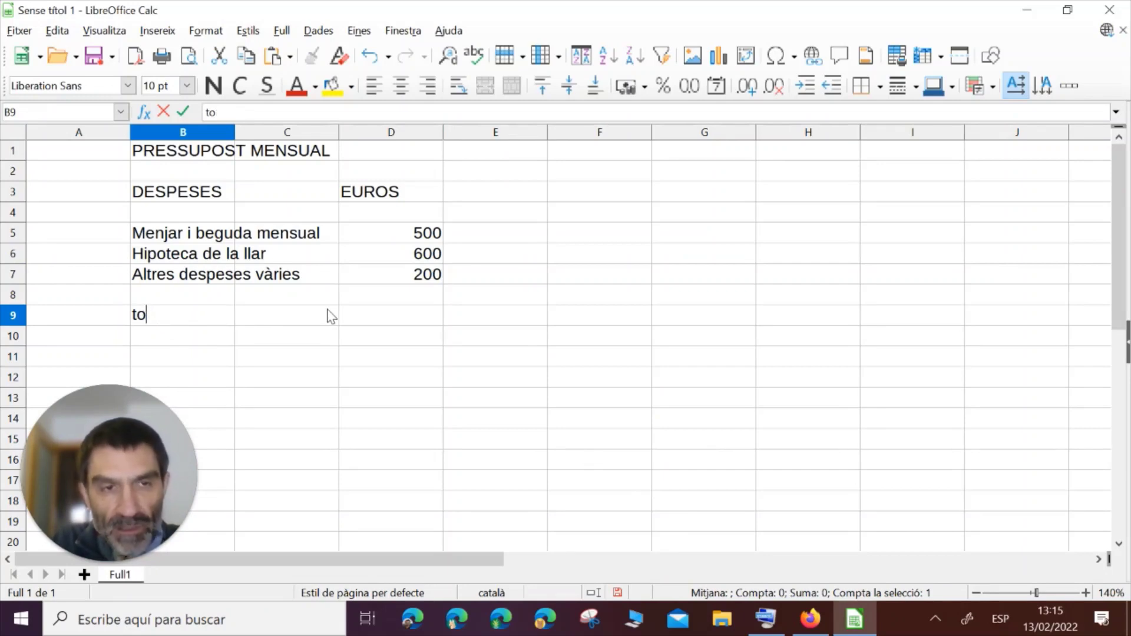
pyautogui.press('BackSpace')
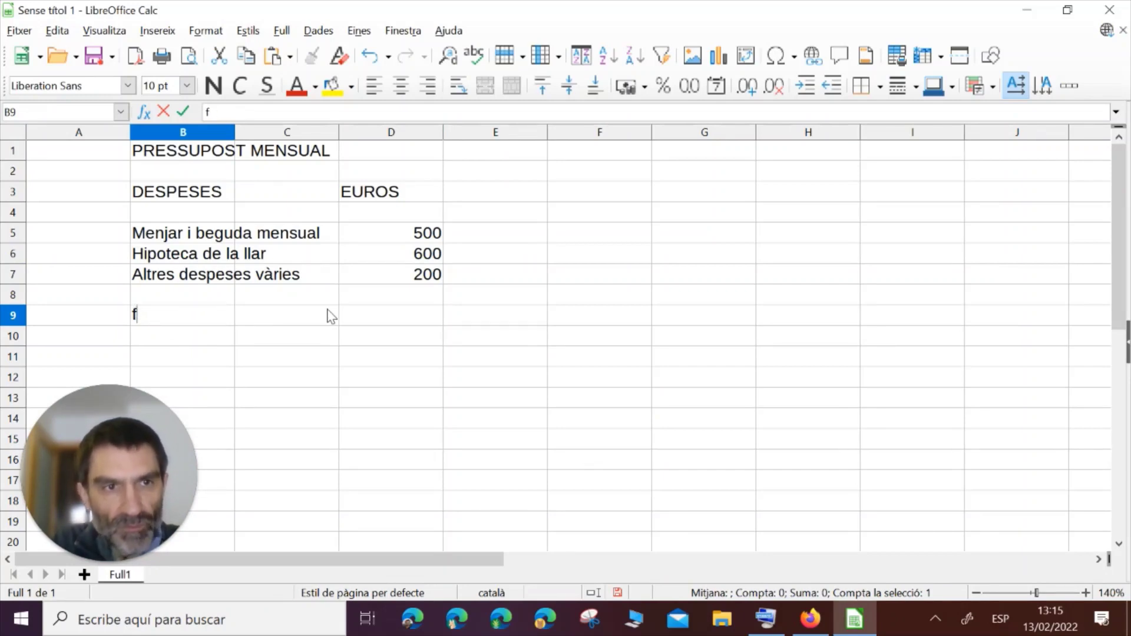
pyautogui.press('BackSpace')
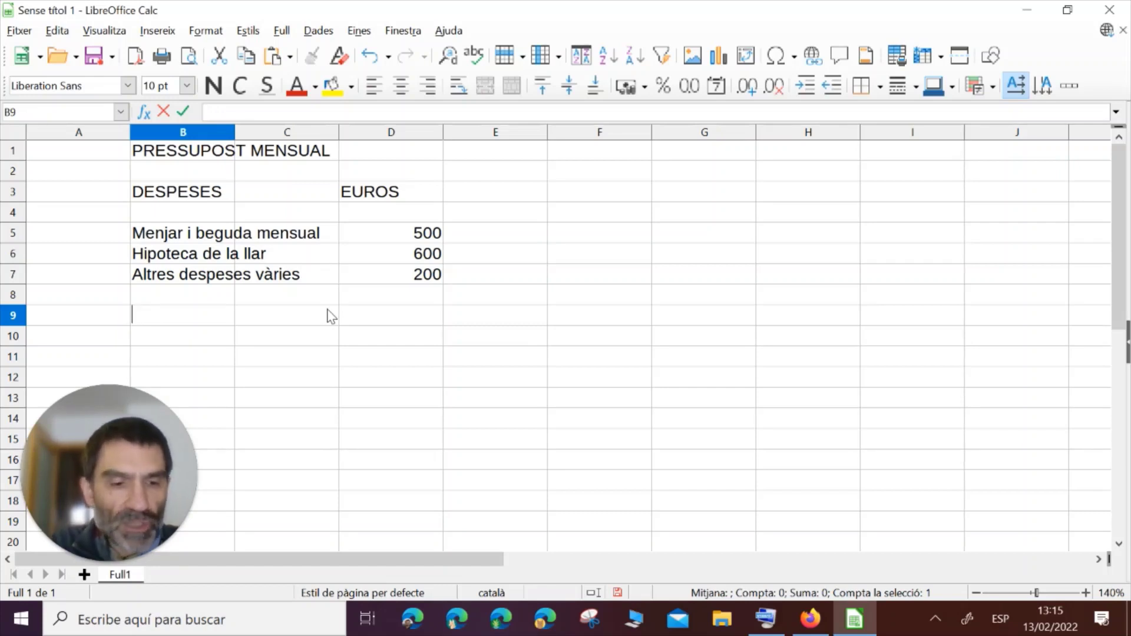
# - Enter the label "TOTAL DESPESES" in capitals in cell B9
pyautogui.write('O')
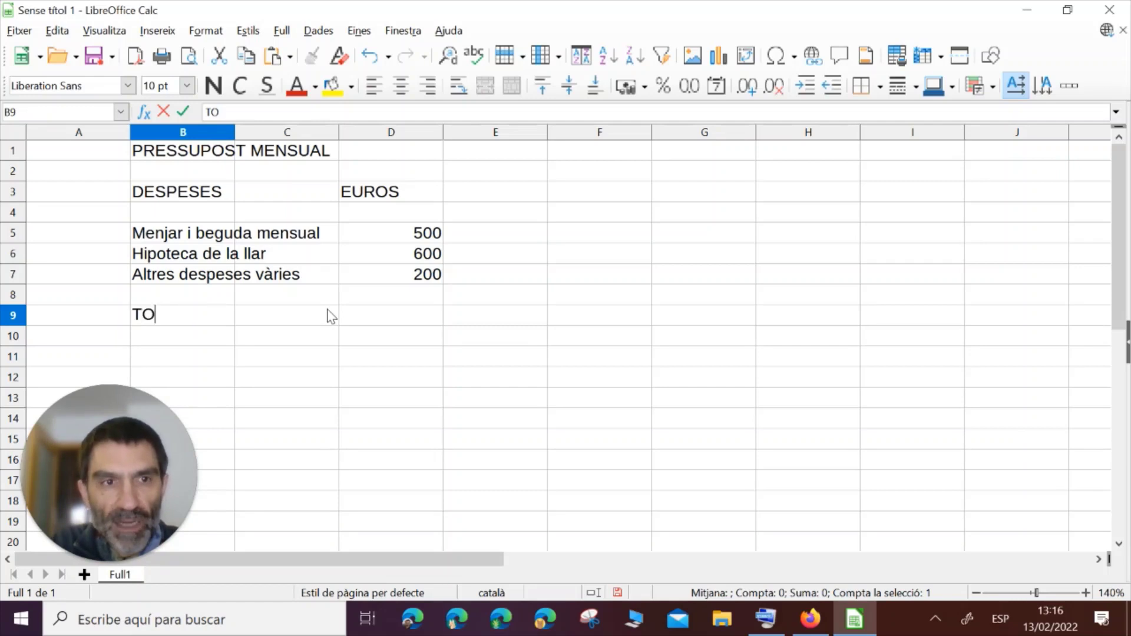
pyautogui.write('TAL DESPESES')
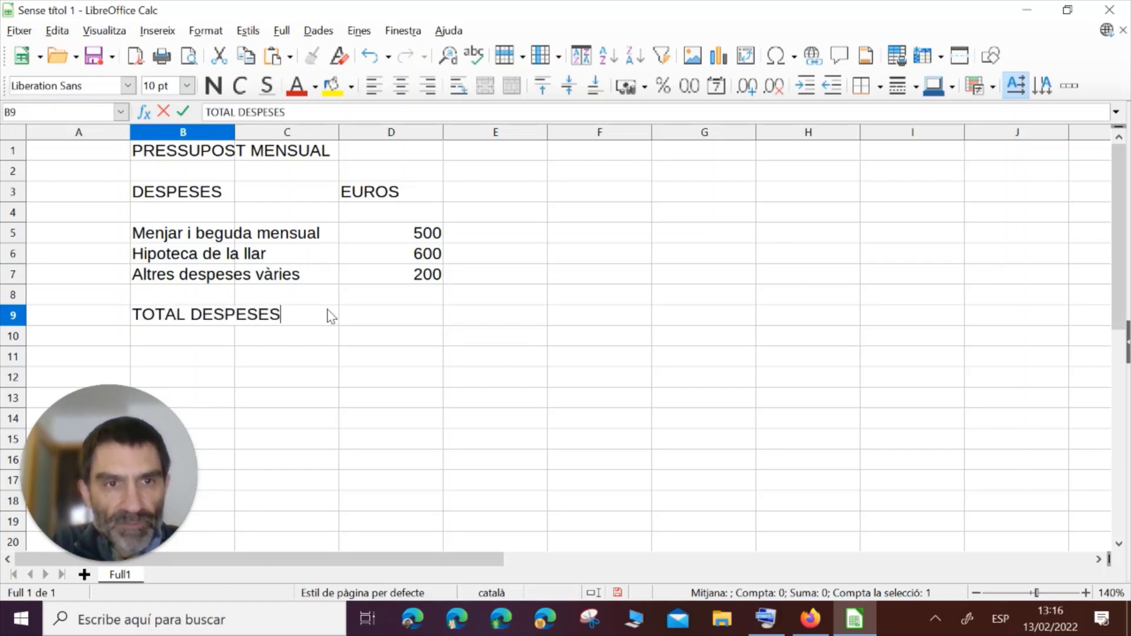
pyautogui.press('Return')
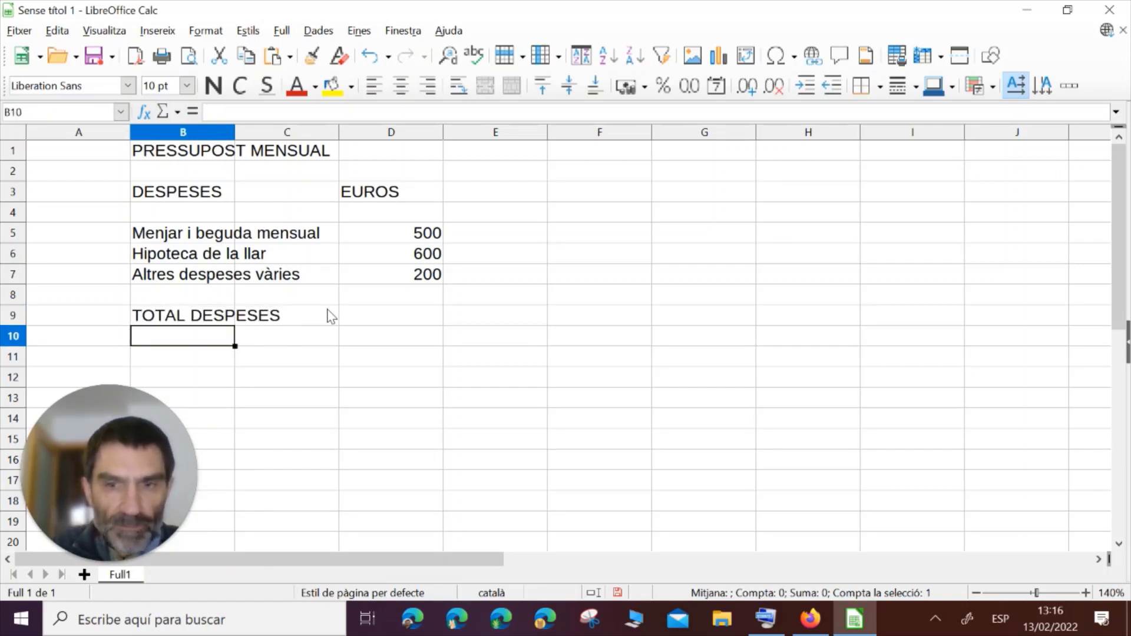
# - Check the example's next heading in the browser, and enter "INGRESOS" in cell B11 of the spreadsheet
pyautogui.moveTo(815, 628)
pyautogui.click(745, 489)
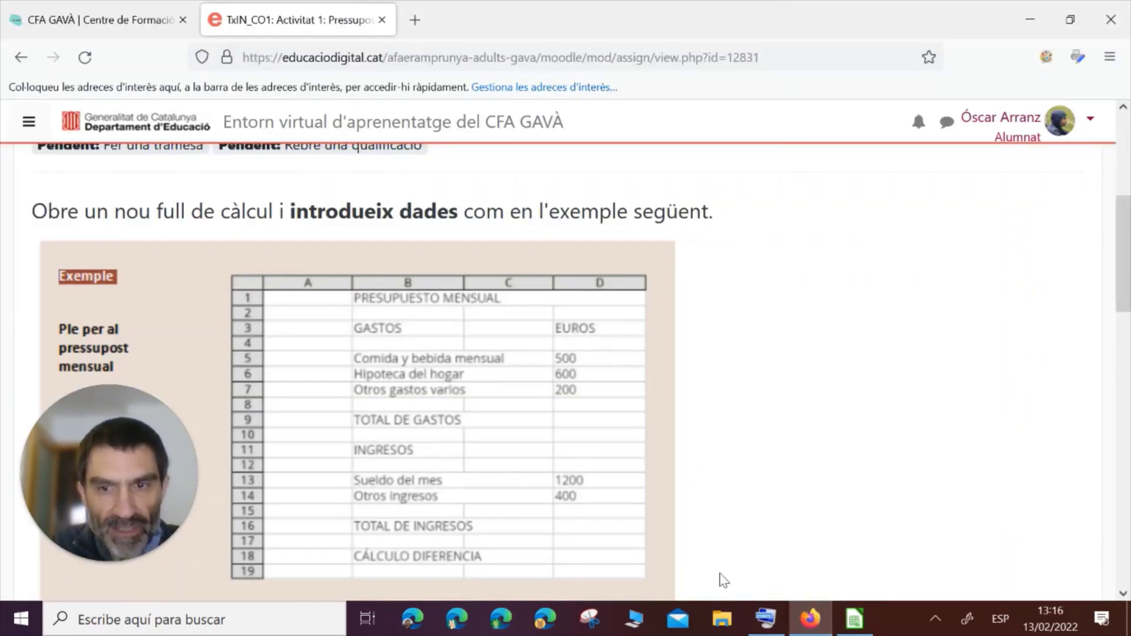
pyautogui.click(854, 618)
pyautogui.click(176, 358)
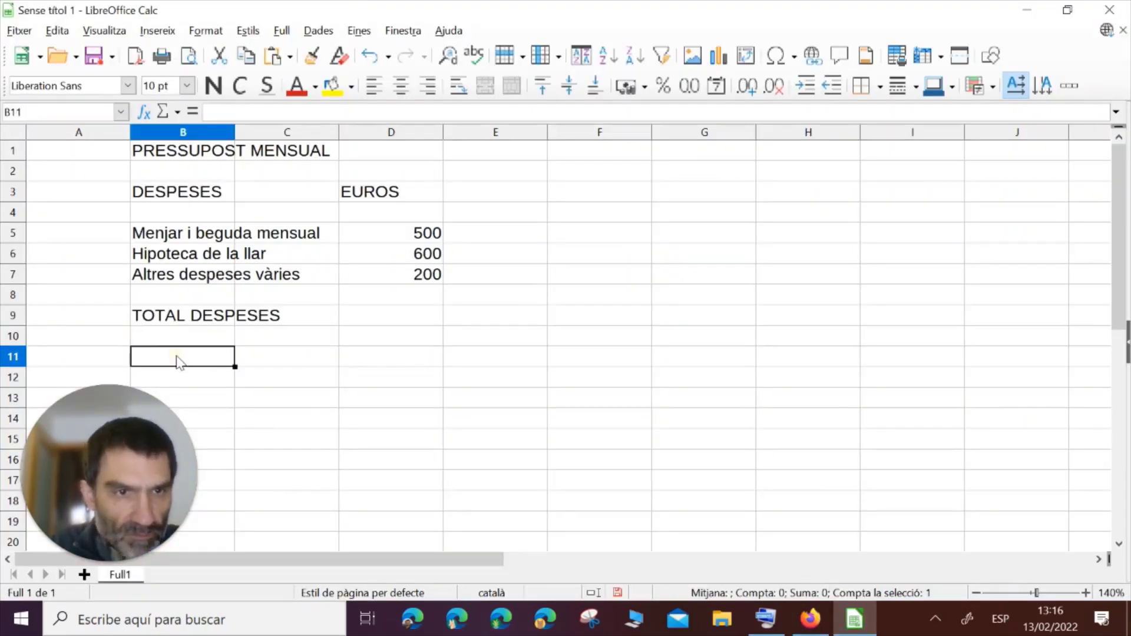
pyautogui.write('INGRESOS')
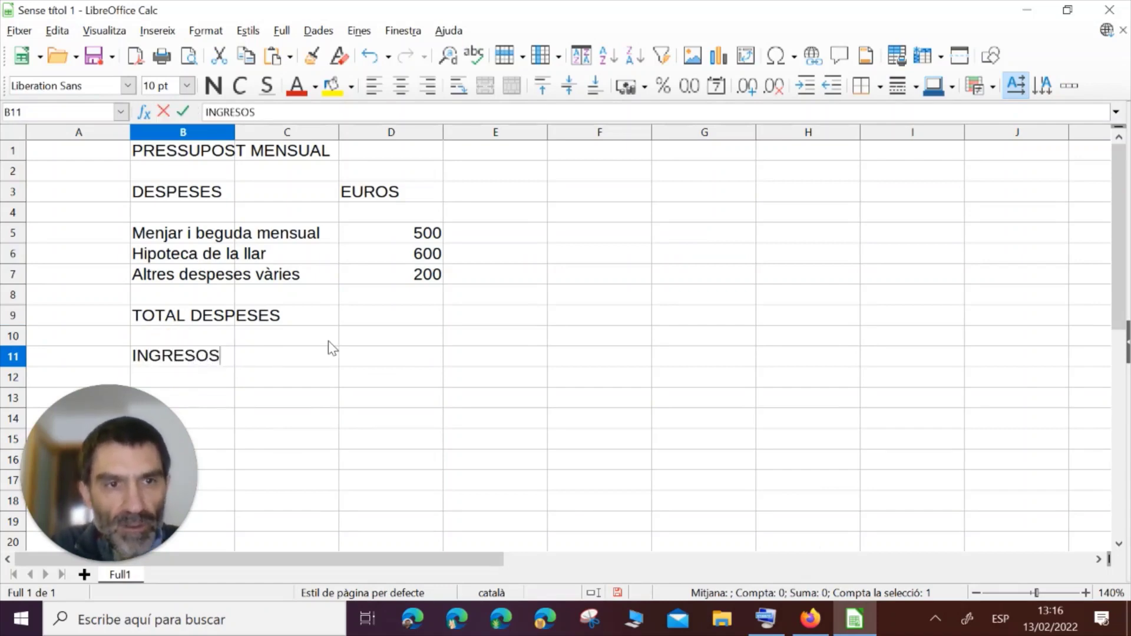
pyautogui.press('Return')
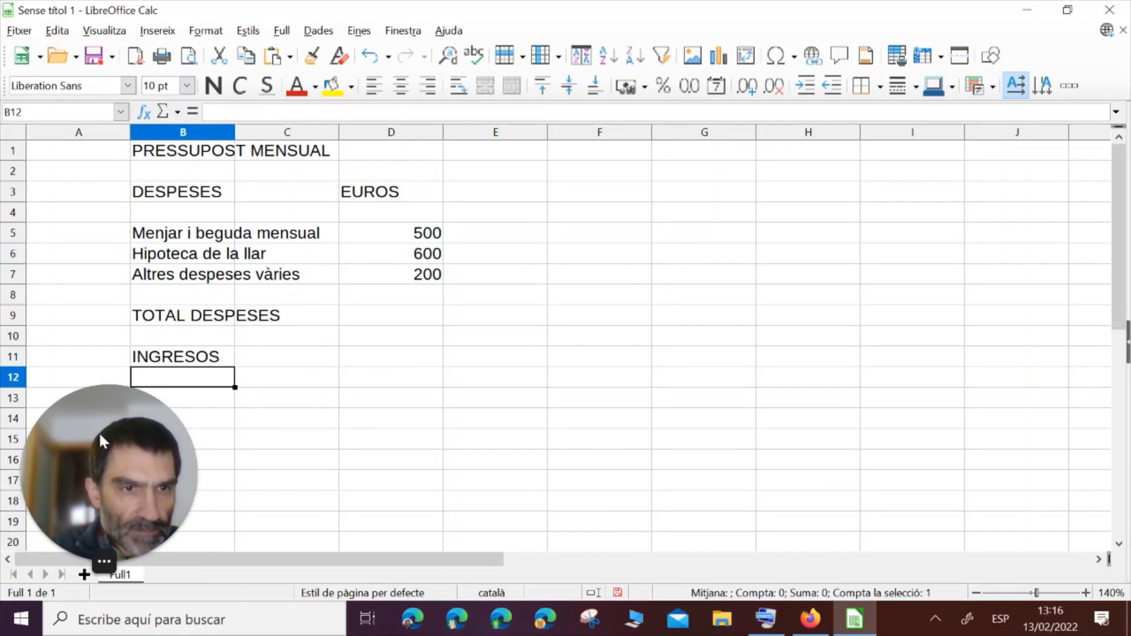
pyautogui.moveTo(100, 432); pyautogui.dragTo(985, 408)
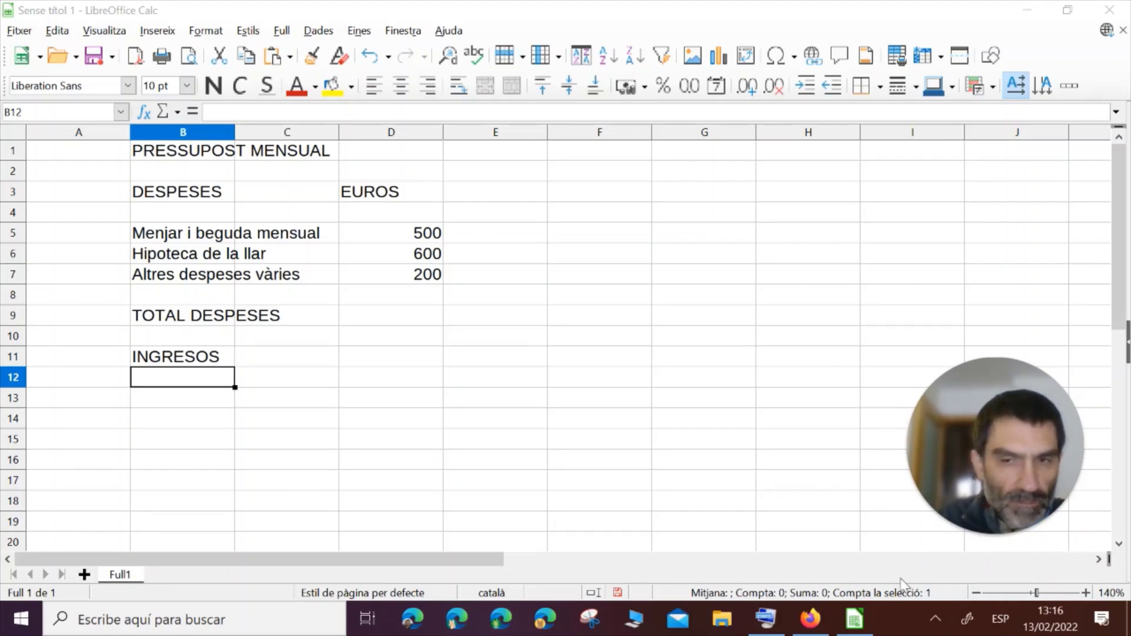
# - Consult the first income row of the browser example, and enter "Nòmina del mes" in cell B13 with 1200 in cell D13
pyautogui.click(819, 625)
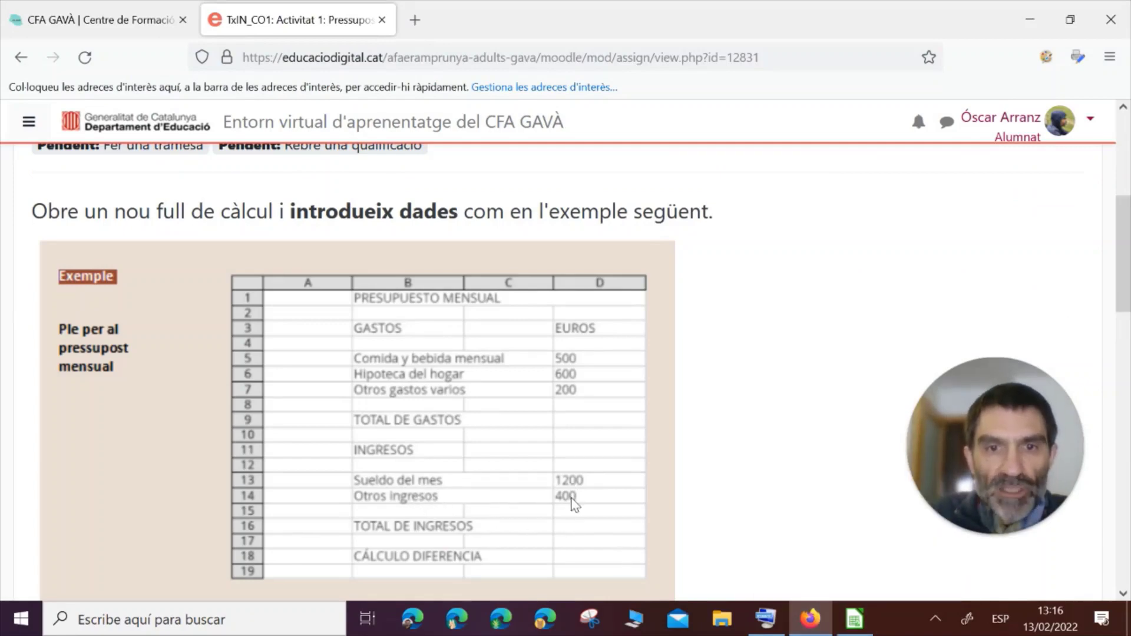
pyautogui.click(854, 619)
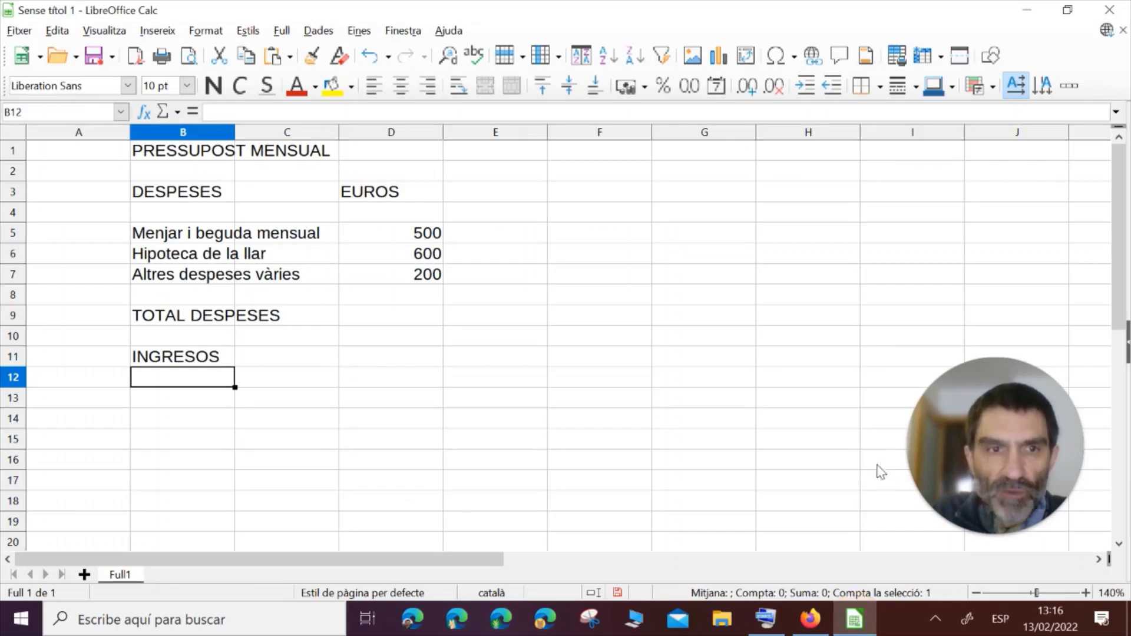
pyautogui.click(191, 402)
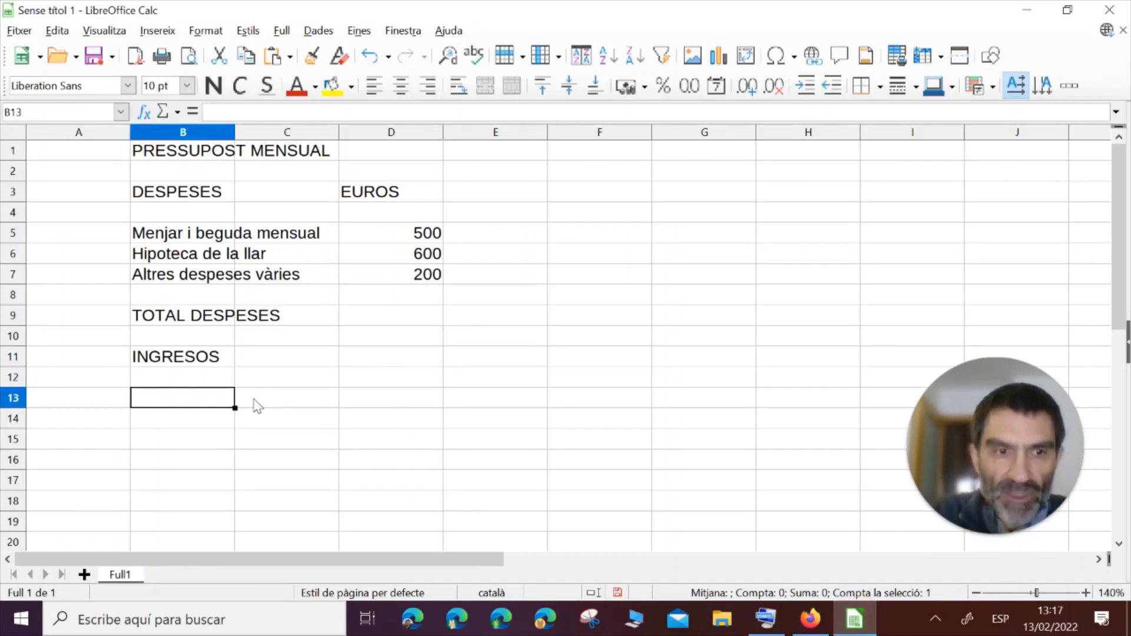
pyautogui.write('Nòmi')
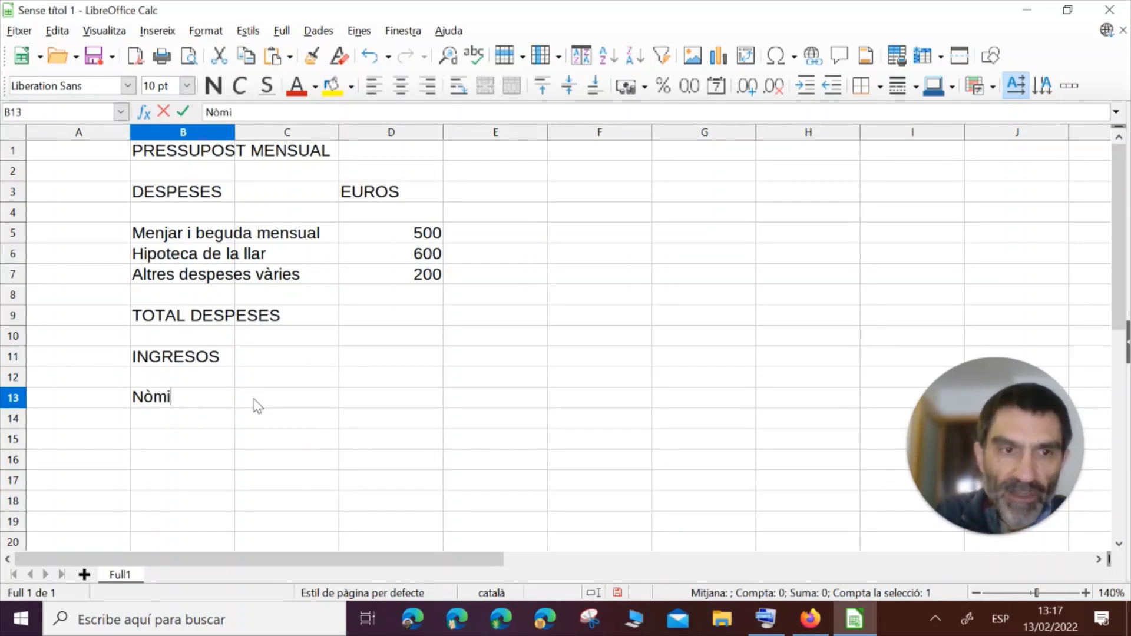
pyautogui.write('na del mess')
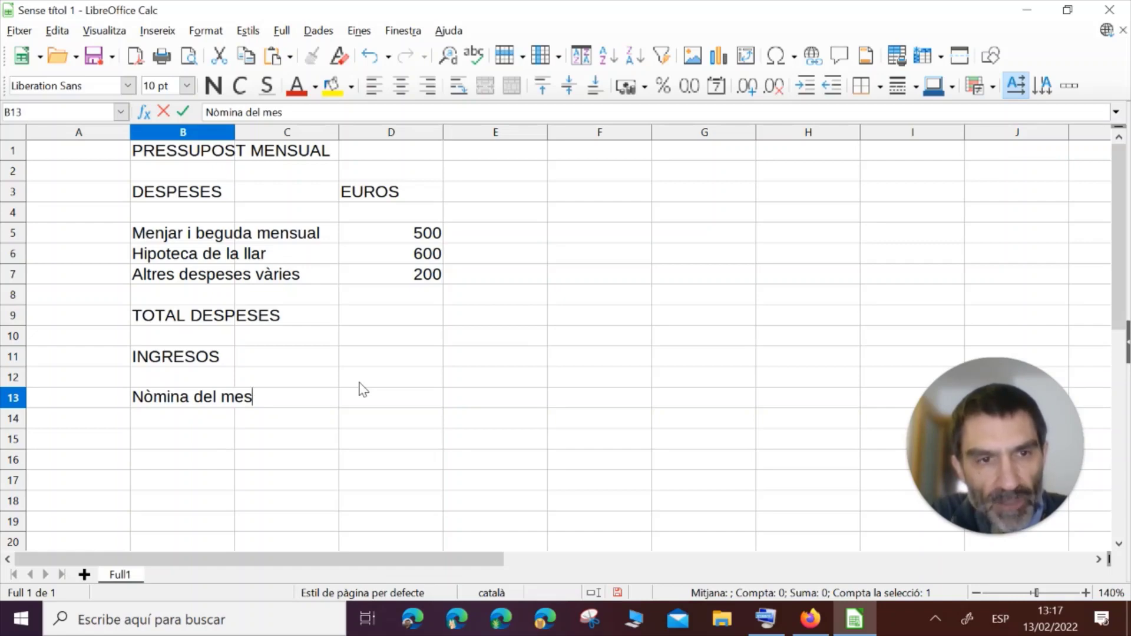
pyautogui.press('Tab')
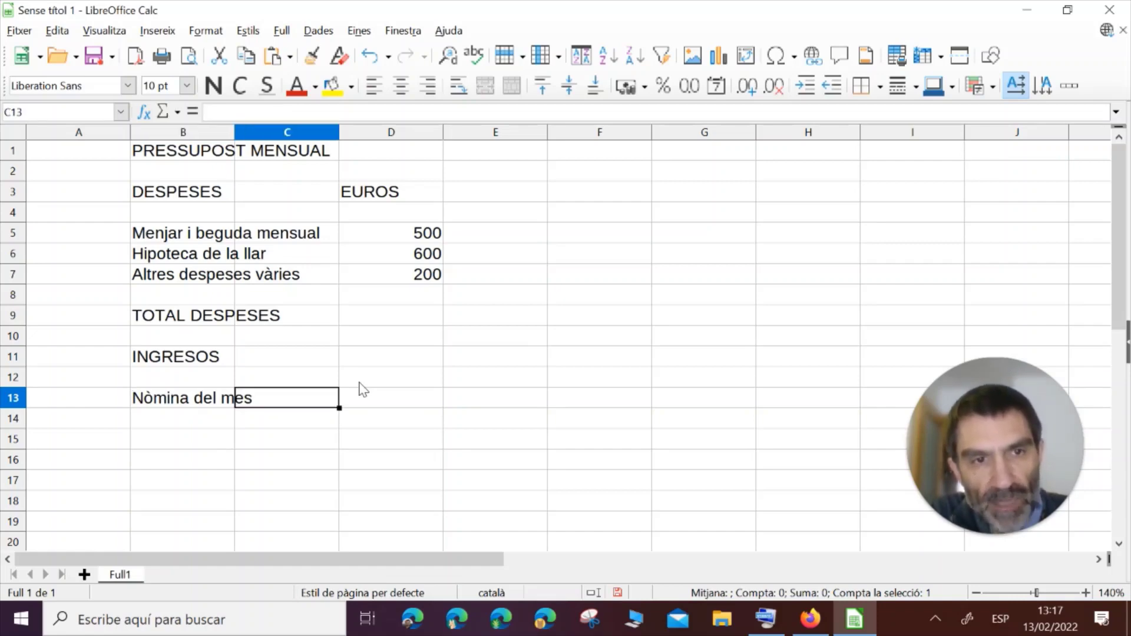
pyautogui.press('Tab')
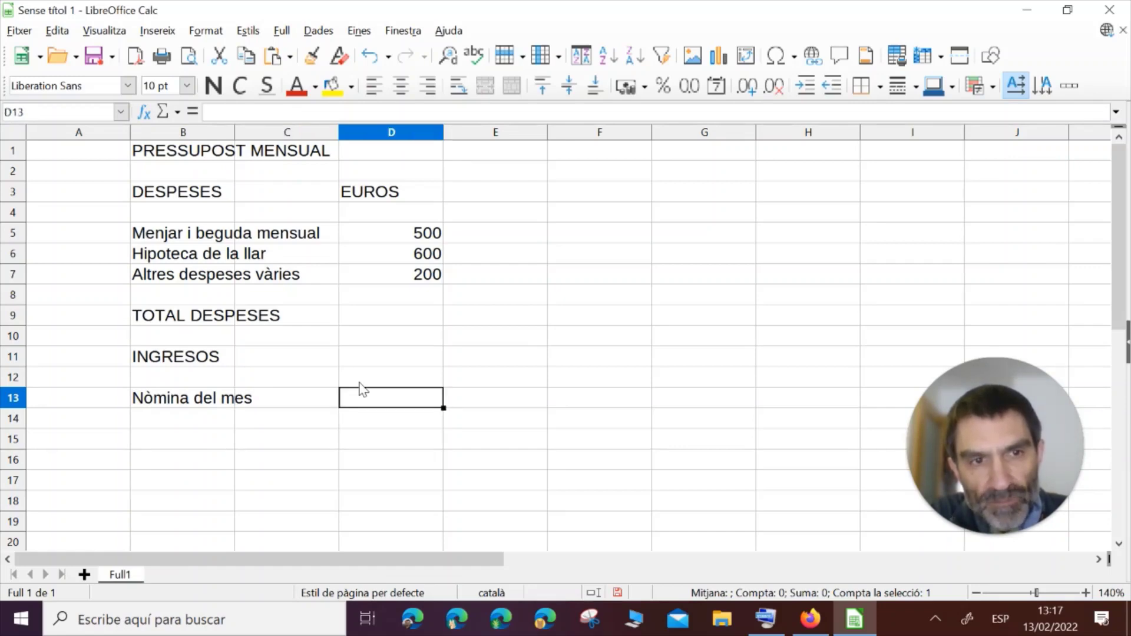
pyautogui.write('1200')
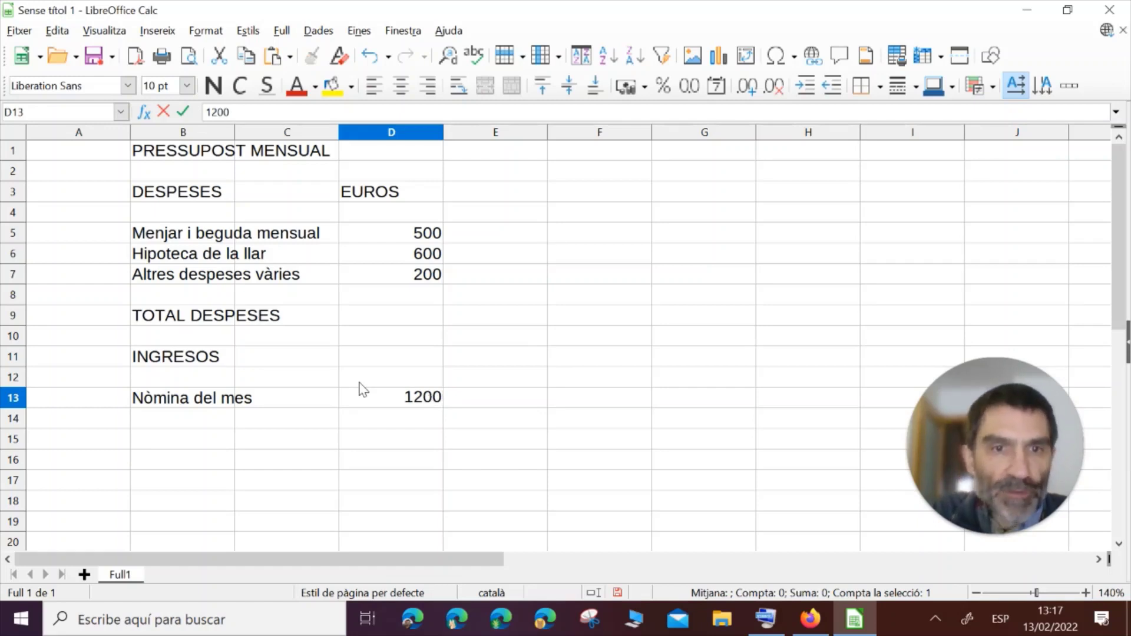
pyautogui.press('Return')
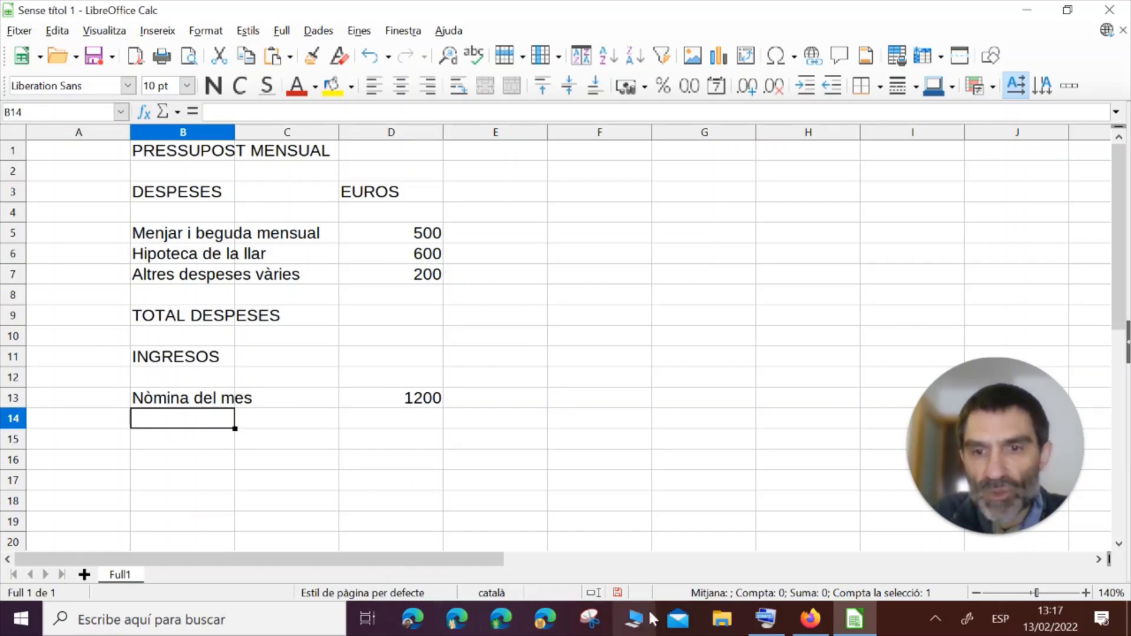
# - Check the second income row in the browser example, and enter "Altres ingressos" in cell B14 with 400 in cell D14
pyautogui.click(811, 619)
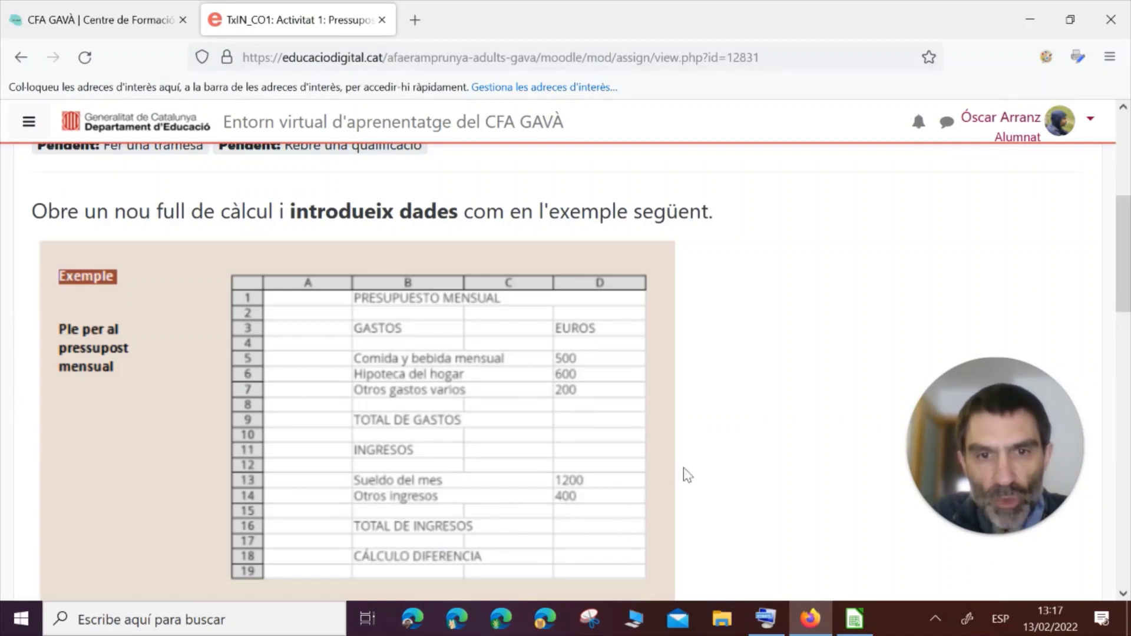
pyautogui.click(855, 624)
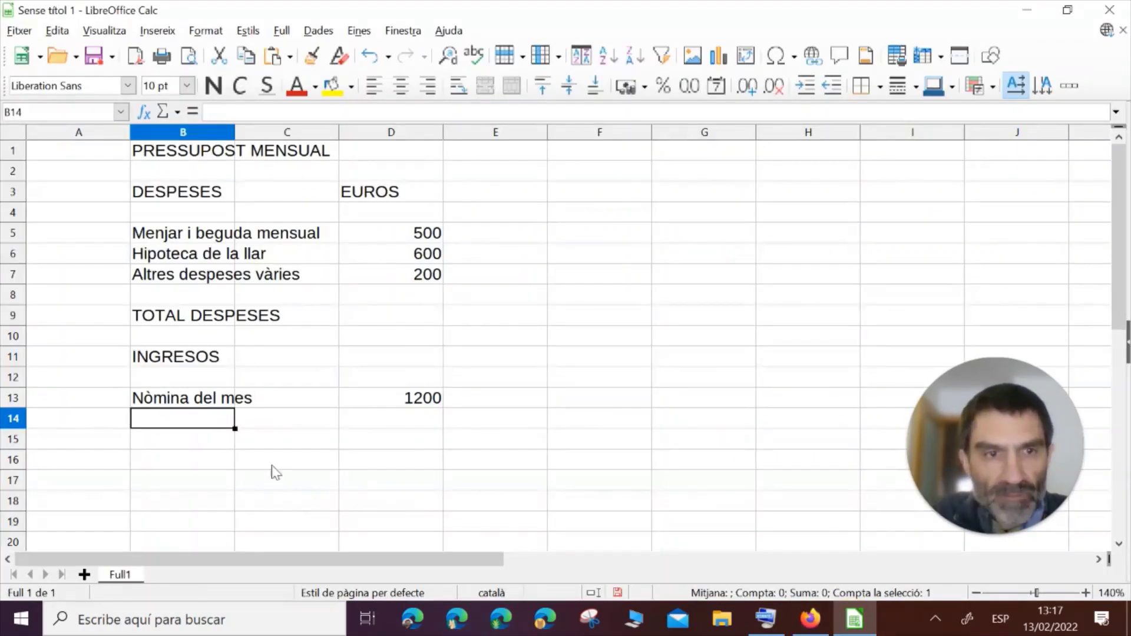
pyautogui.write('Alt')
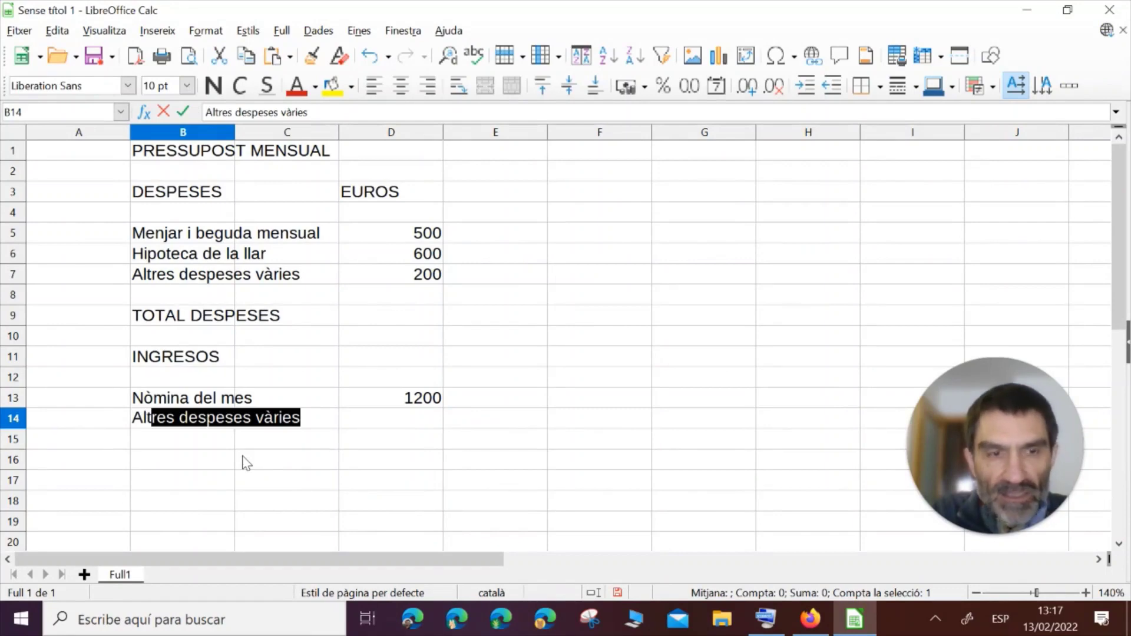
pyautogui.write('res ingressos')
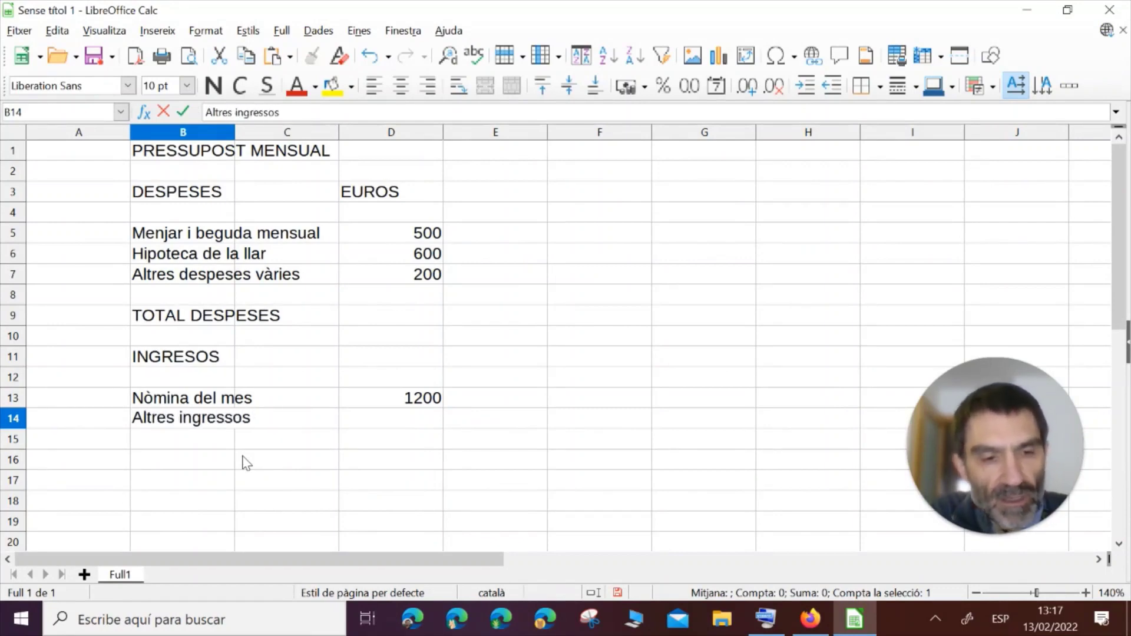
pyautogui.press('Tab')
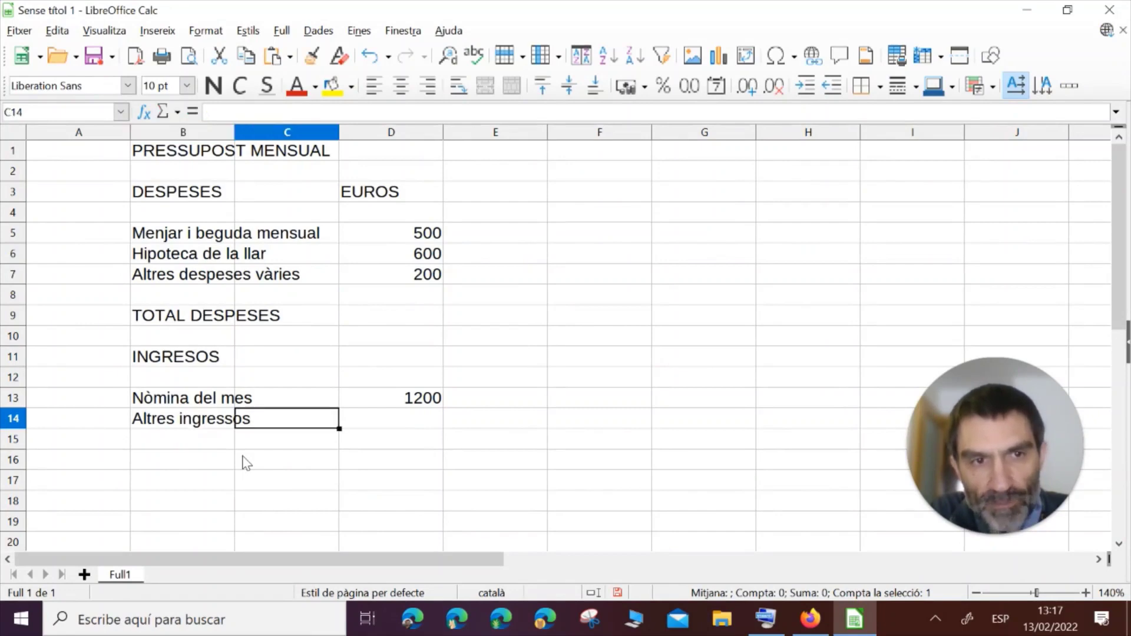
pyautogui.press('Tab')
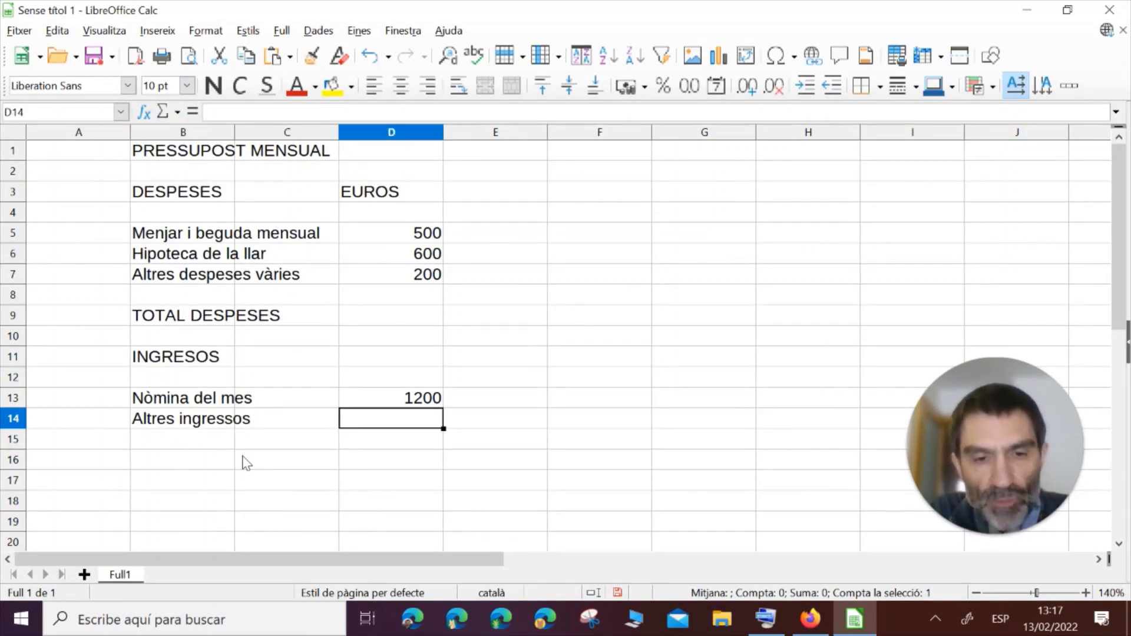
pyautogui.write('4')
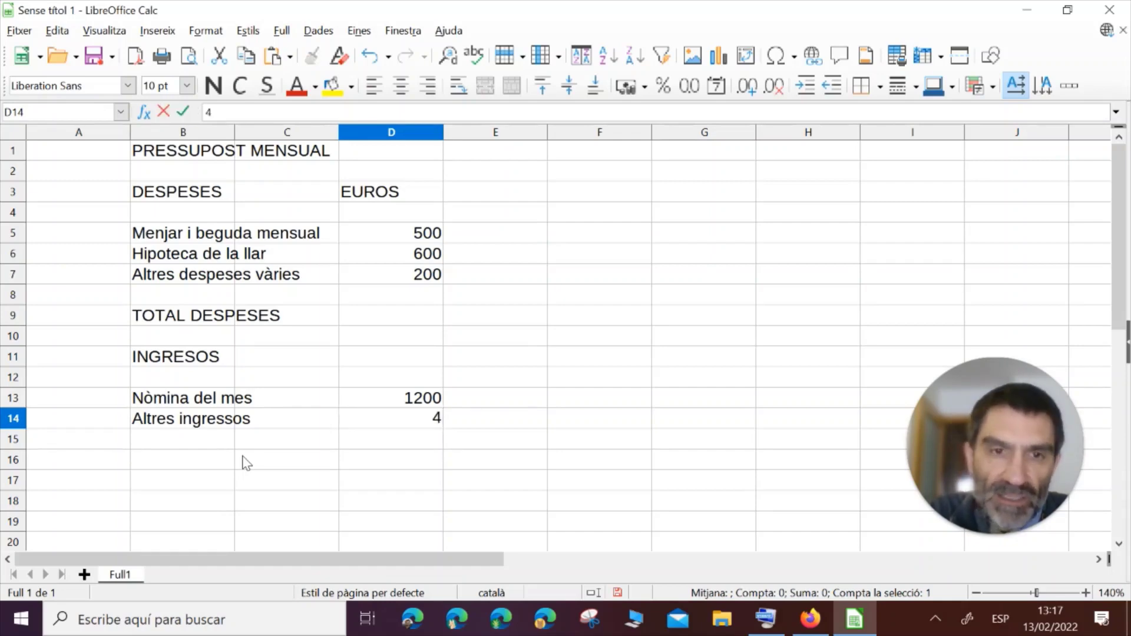
pyautogui.write('00')
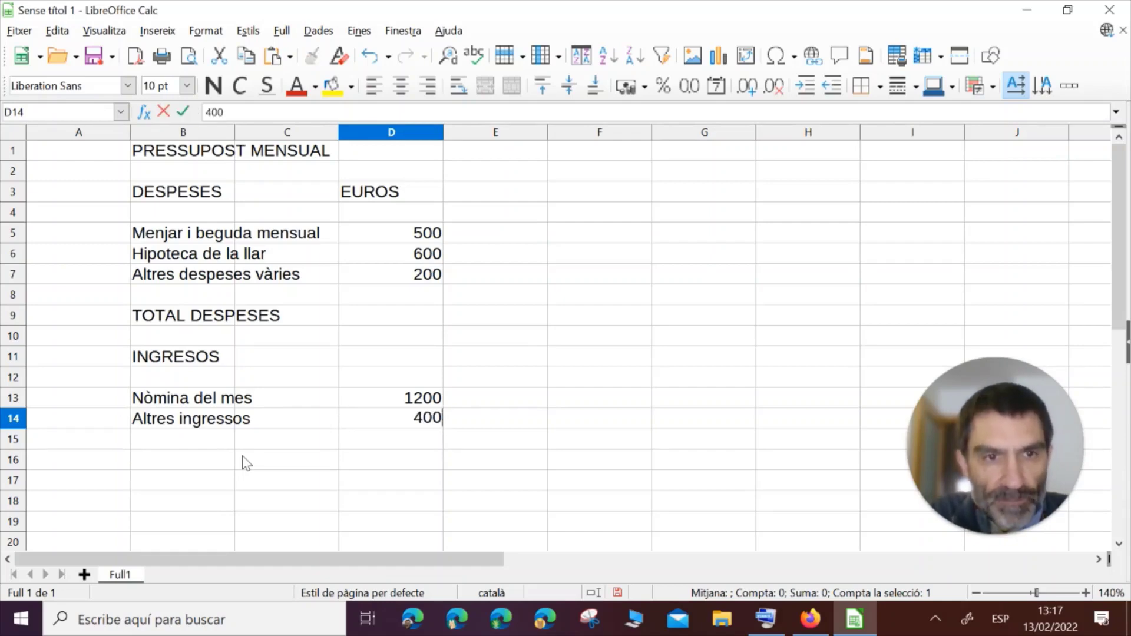
pyautogui.press('Return')
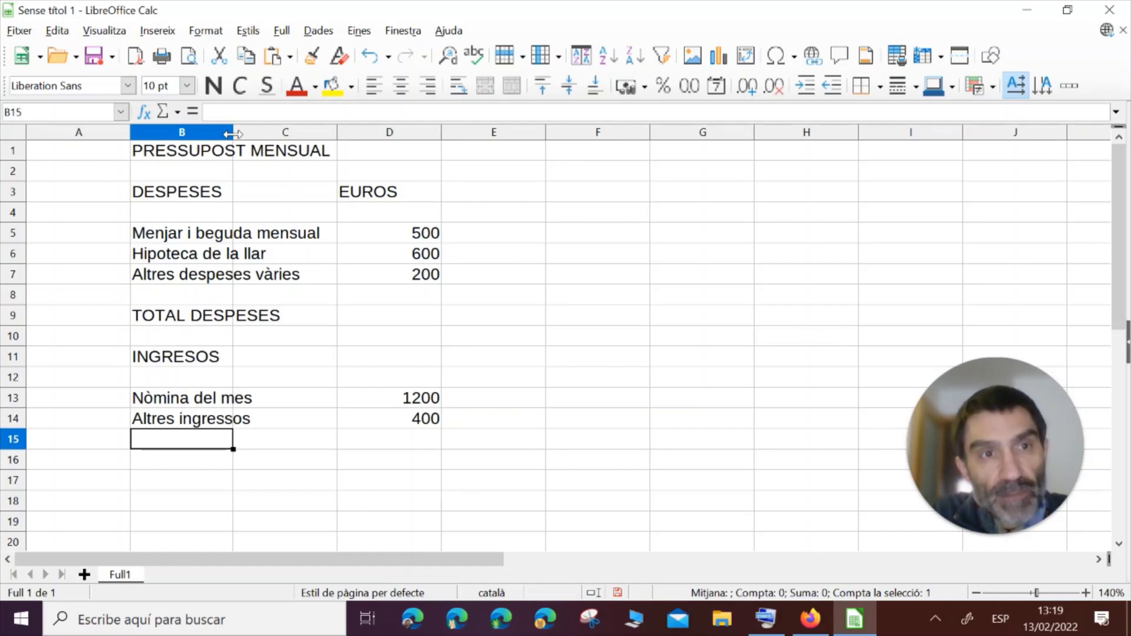
# - Widen column B to about 4.43 cm so its longest labels fit inside the column
pyautogui.moveTo(231, 134); pyautogui.dragTo(334, 135)
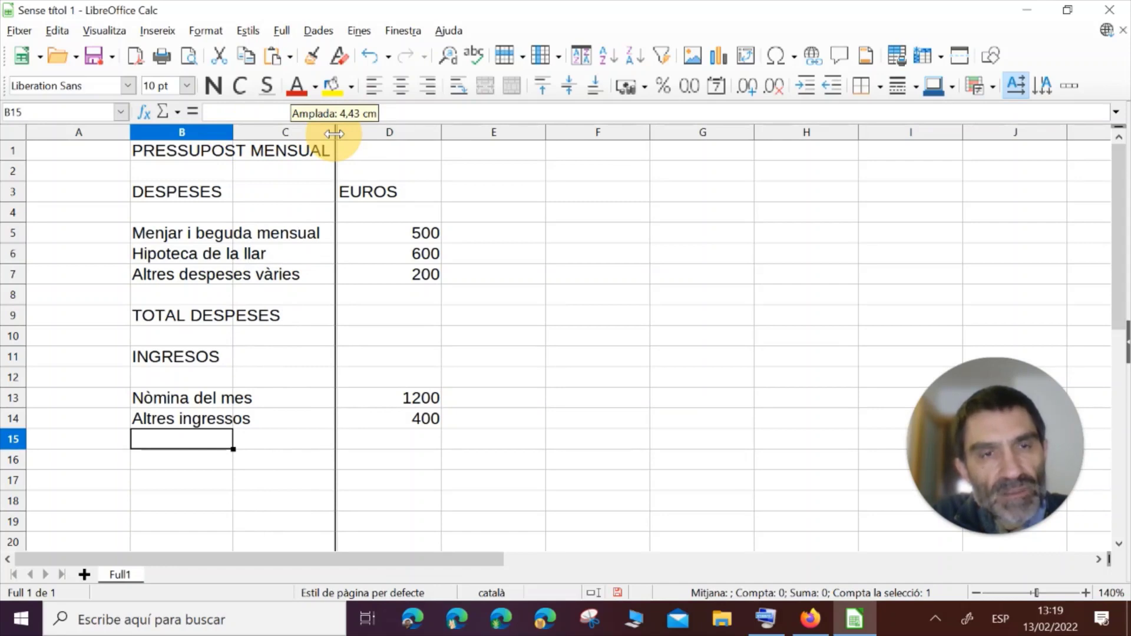
pyautogui.moveTo(335, 135); pyautogui.dragTo(334, 134)
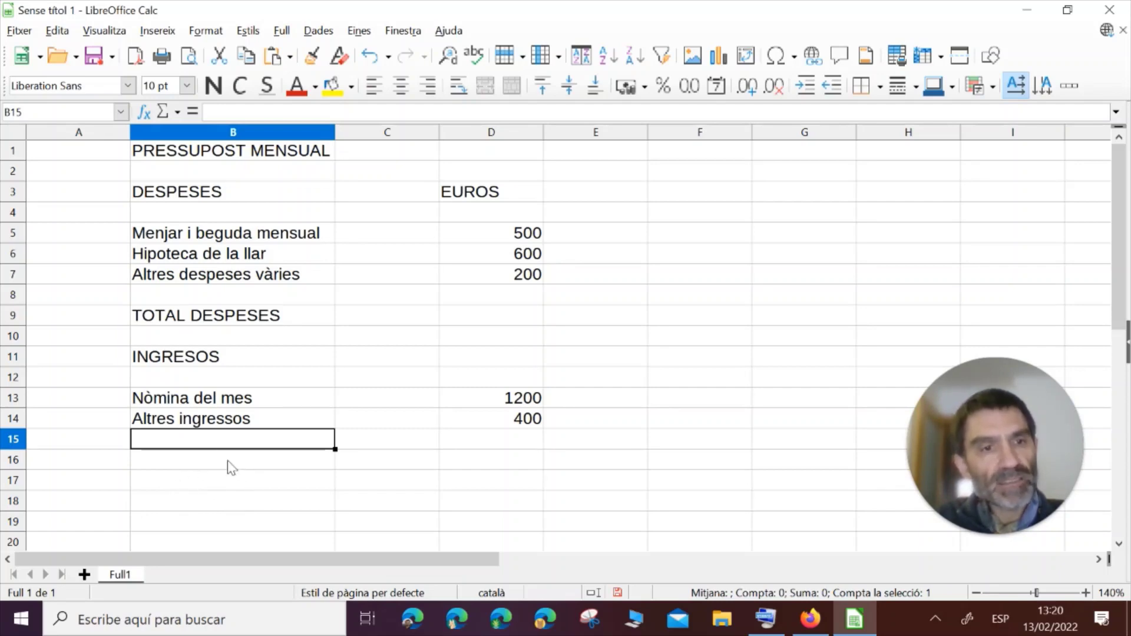
# - Rename the sheet Full1 as "Pressupost"
pyautogui.doubleClick(119, 573)
pyautogui.write('Pressupost')
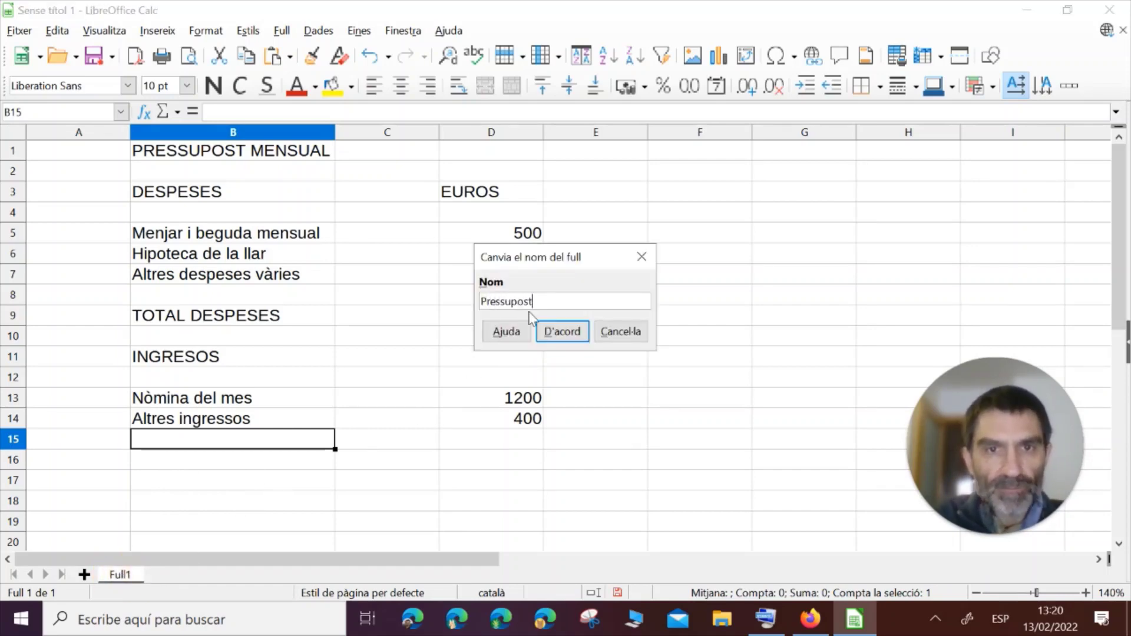
pyautogui.click(562, 331)
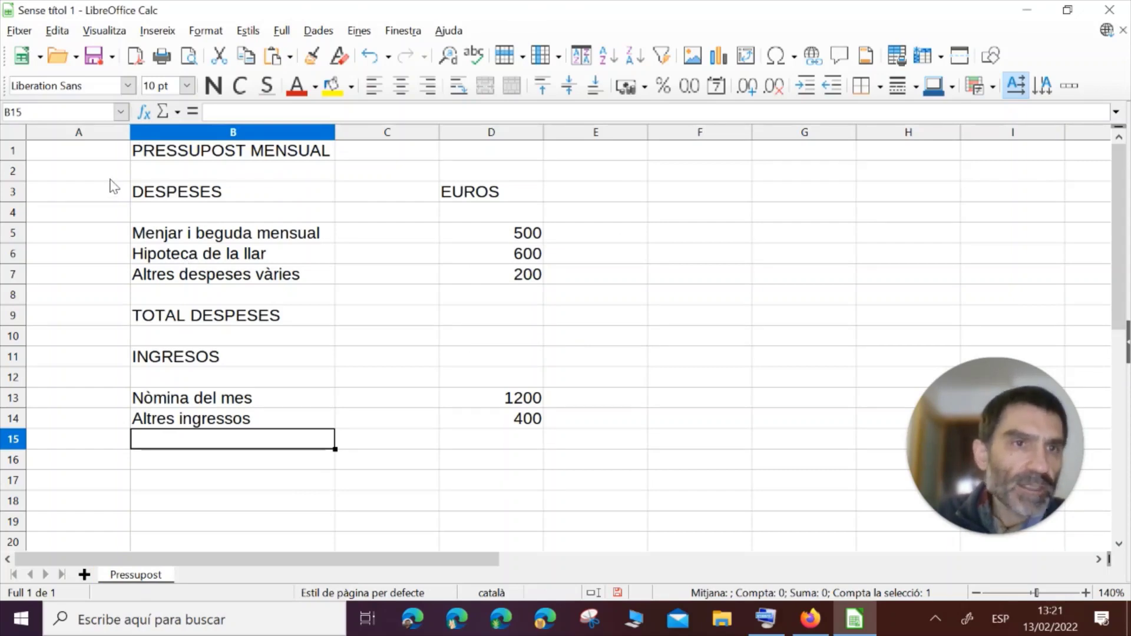
# - Start saving the spreadsheet under a new name, with the USB drive (D:) as the destination
pyautogui.click(19, 31)
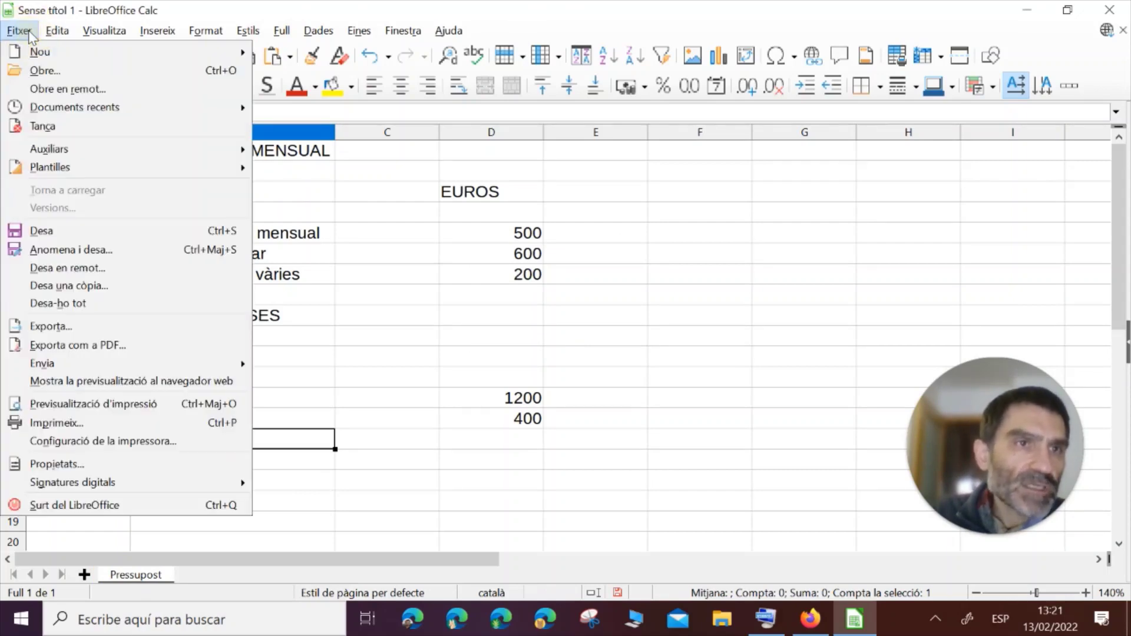
pyautogui.click(77, 249)
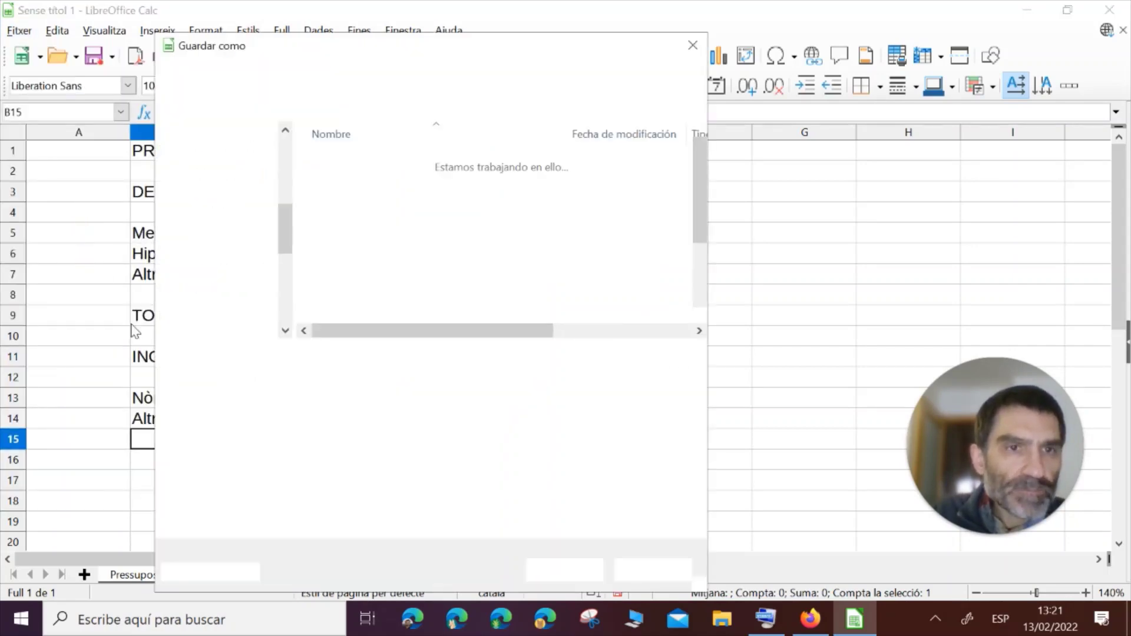
pyautogui.moveTo(288, 228); pyautogui.dragTo(285, 260)
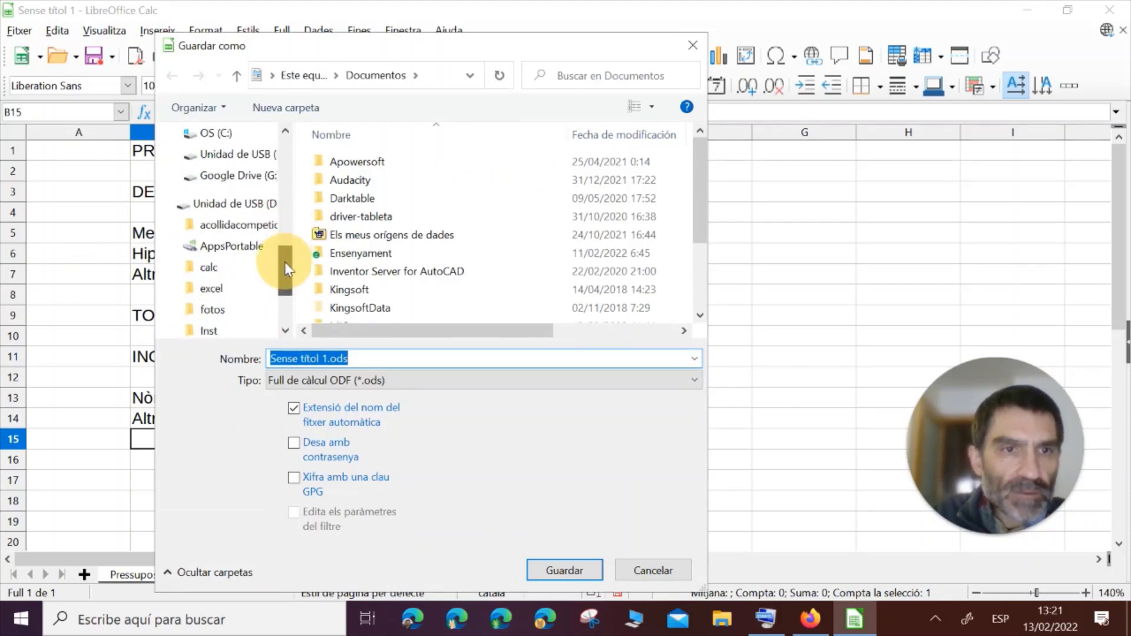
pyautogui.click(223, 206)
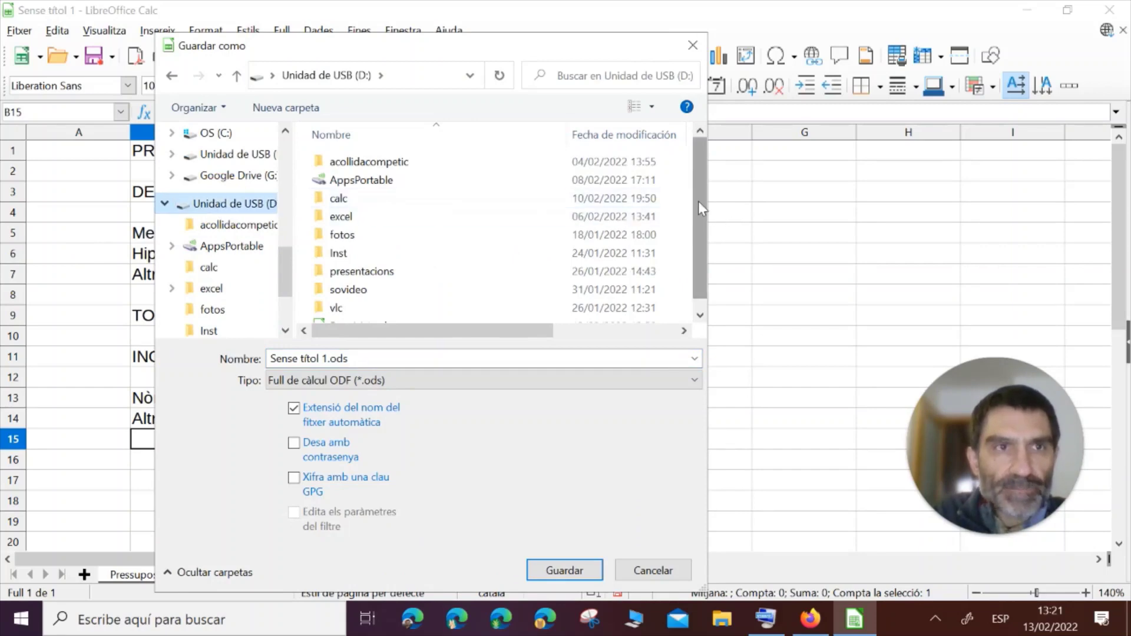
pyautogui.moveTo(698, 200); pyautogui.dragTo(698, 208)
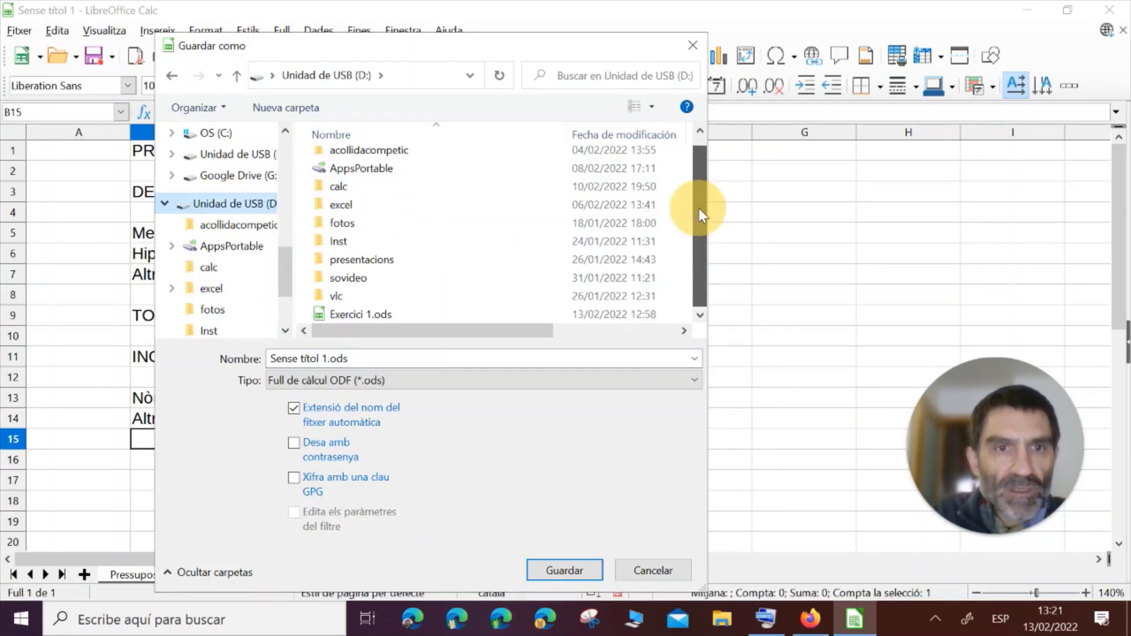
# - Consult the required file name in the browser's activity instructions, and return to the save dialog in LibreOffice Calc
pyautogui.click(811, 622)
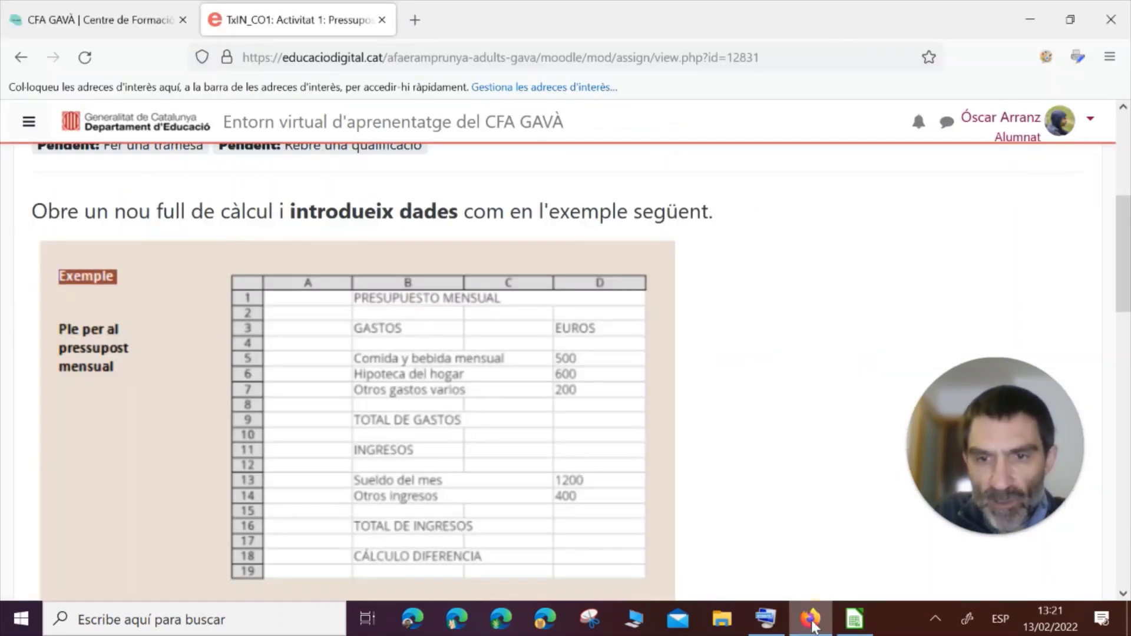
pyautogui.moveTo(1122, 259); pyautogui.dragTo(1124, 310)
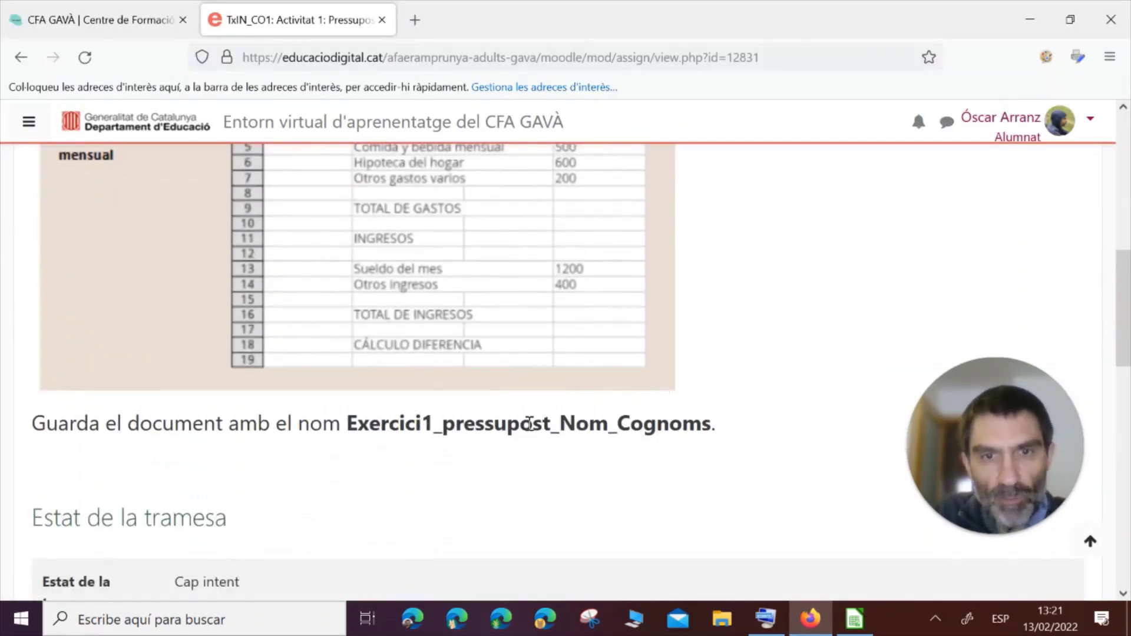
pyautogui.click(854, 621)
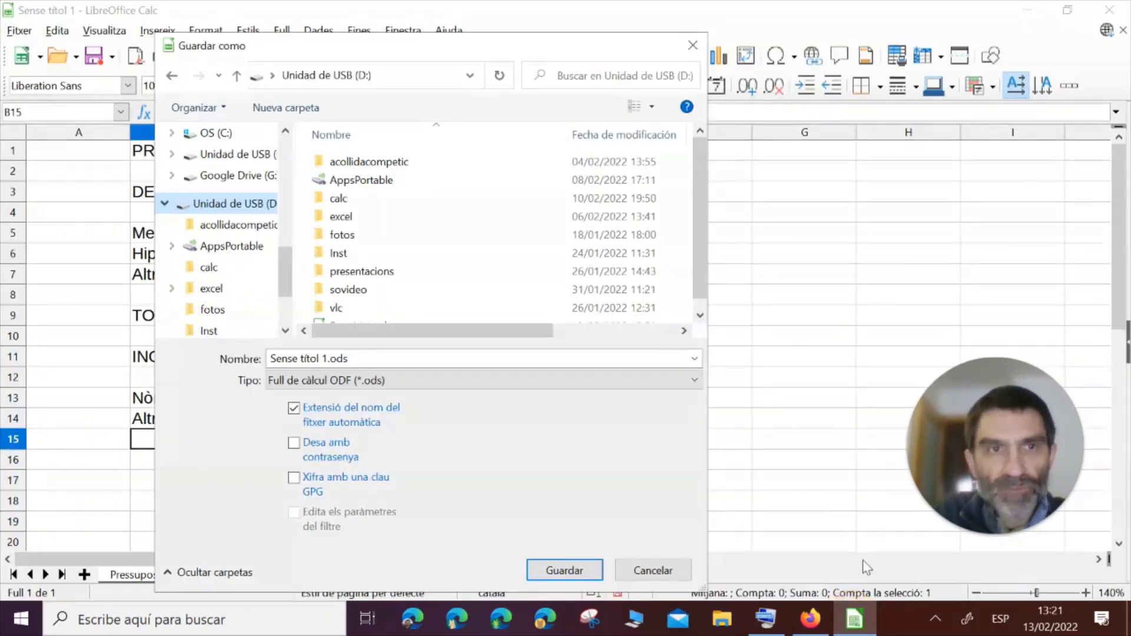
# - Name the file "Exercici1_Pressupost_" followed by the student's first name and surname, and save it in ODS format on the USB drive
pyautogui.click(381, 359)
pyautogui.press('BackSpace')
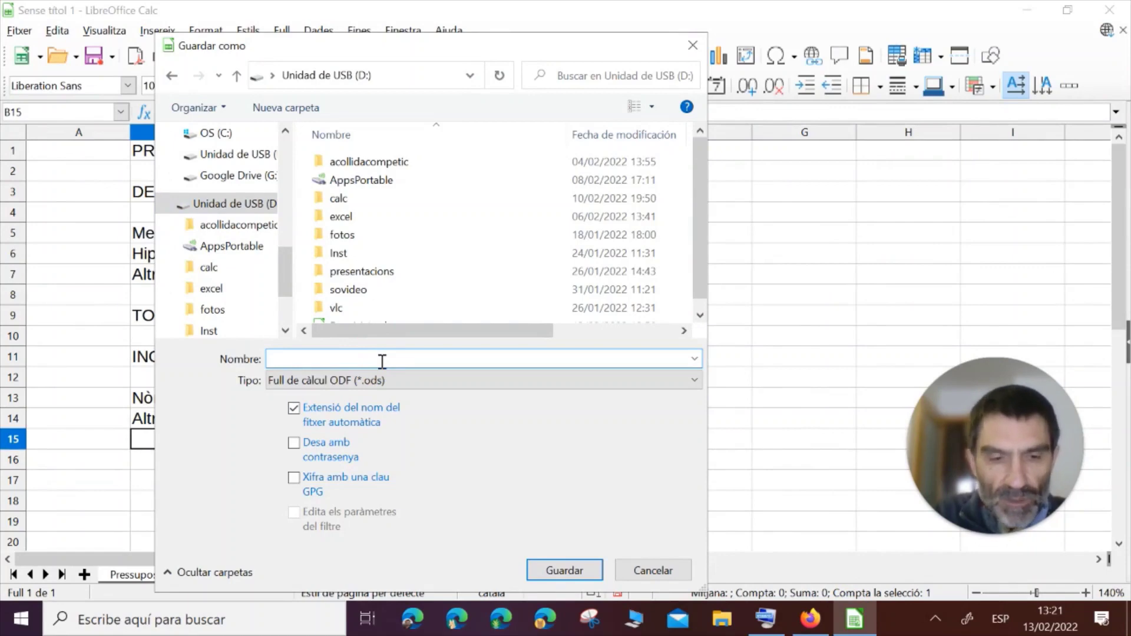
pyautogui.write('Exercici')
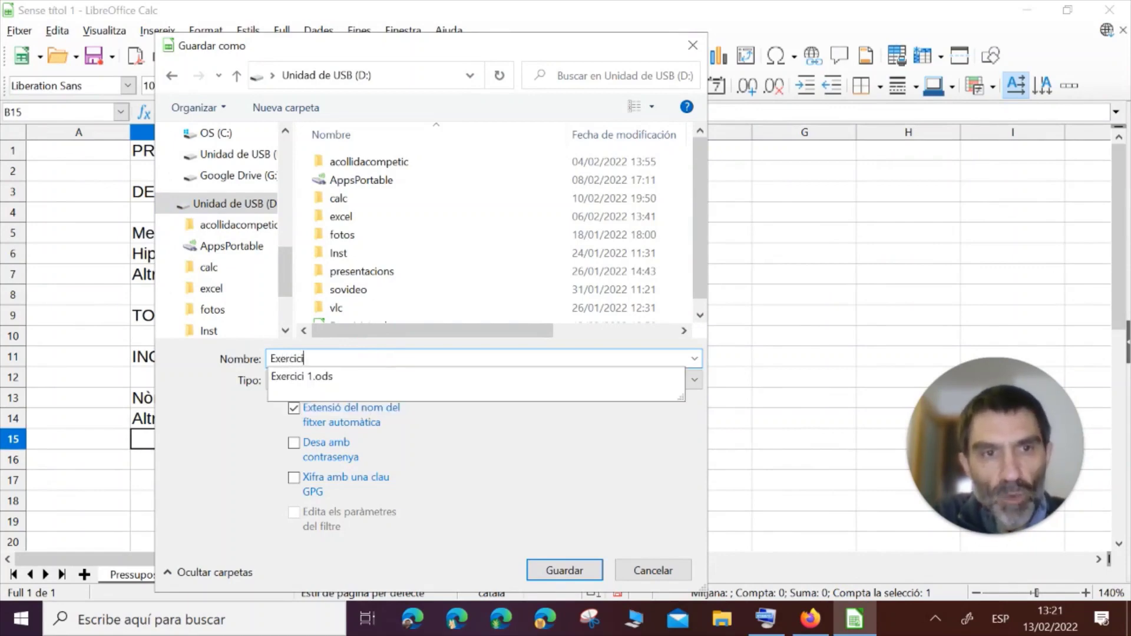
pyautogui.write('1_Pressupost_Oscar_Arranz')
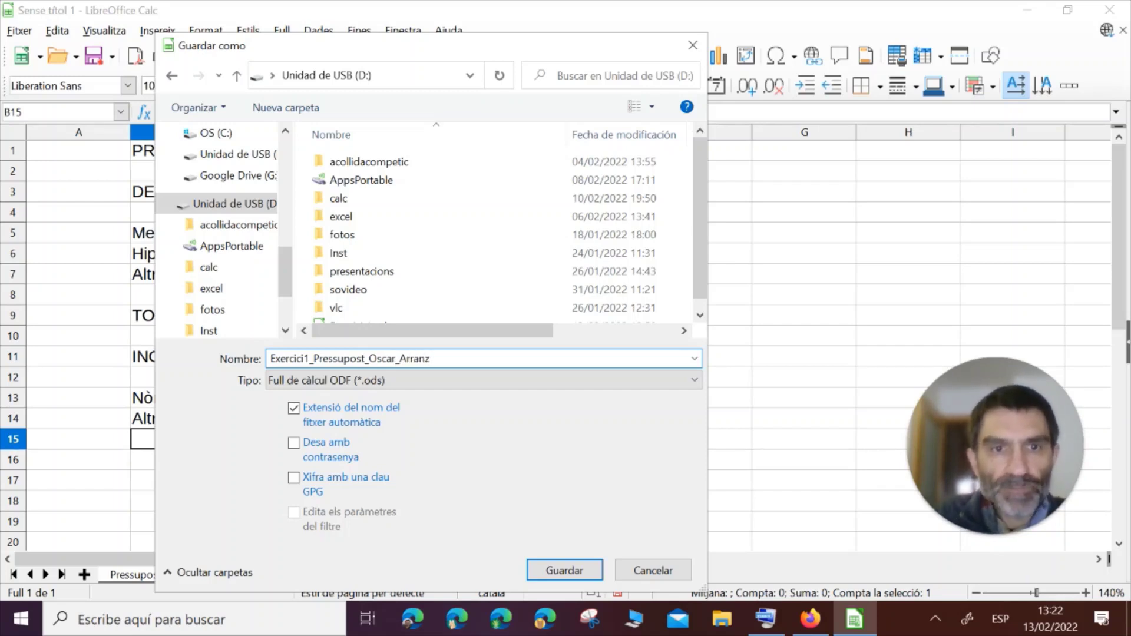
pyautogui.click(564, 574)
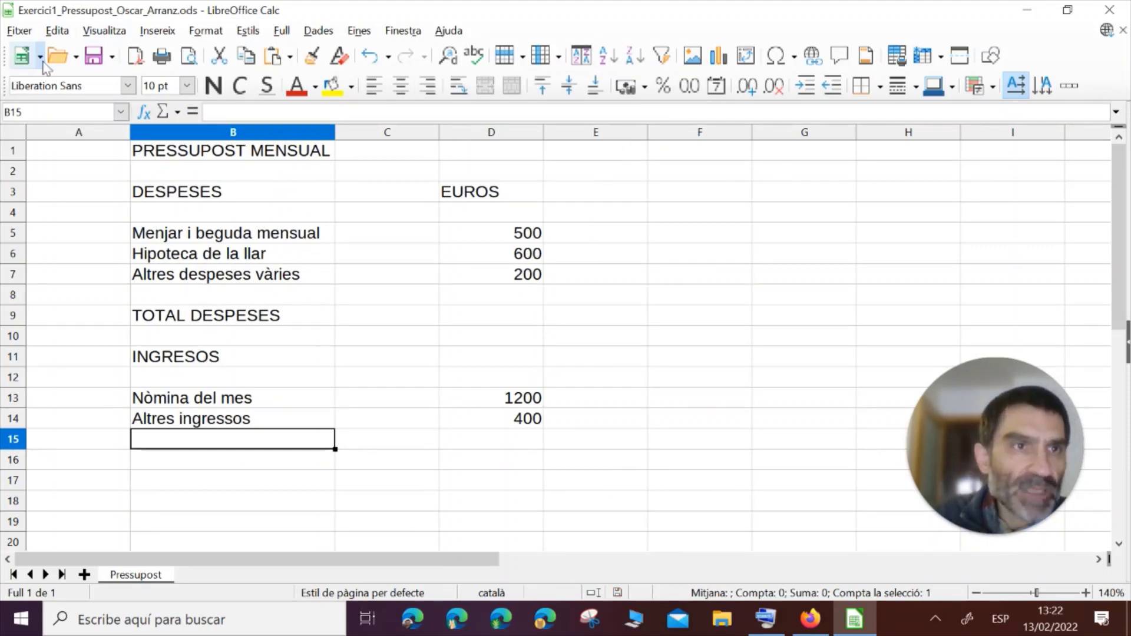
# - Quit LibreOffice and, in the browser, start adding a submission to the Moodle activity "Activitat 1: Pressupost - Calc"
pyautogui.click(29, 30)
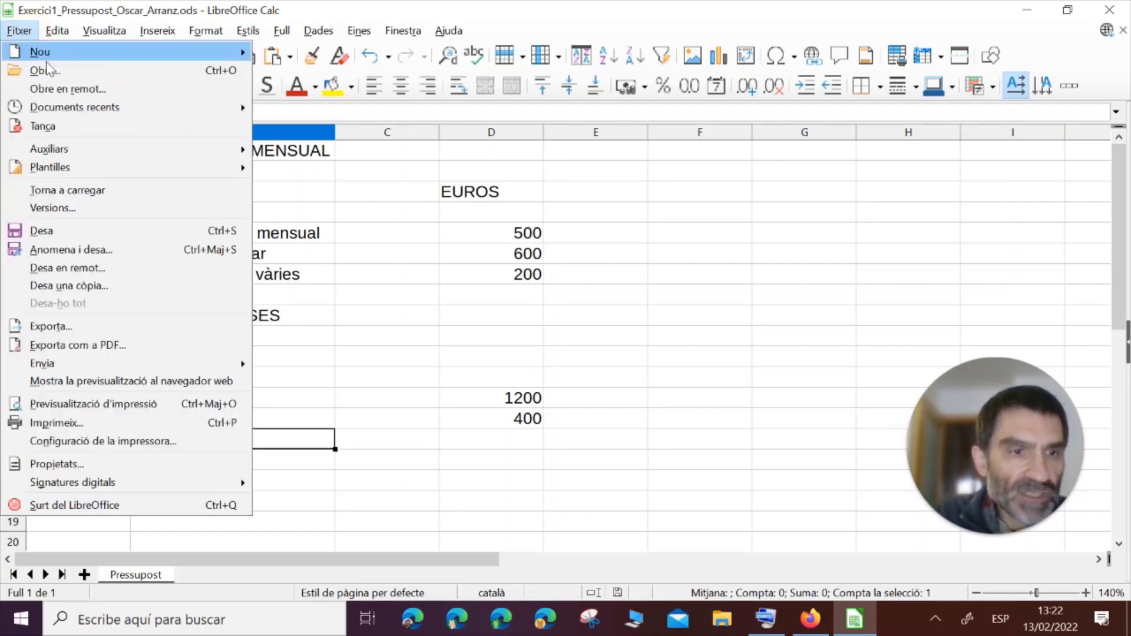
pyautogui.click(87, 506)
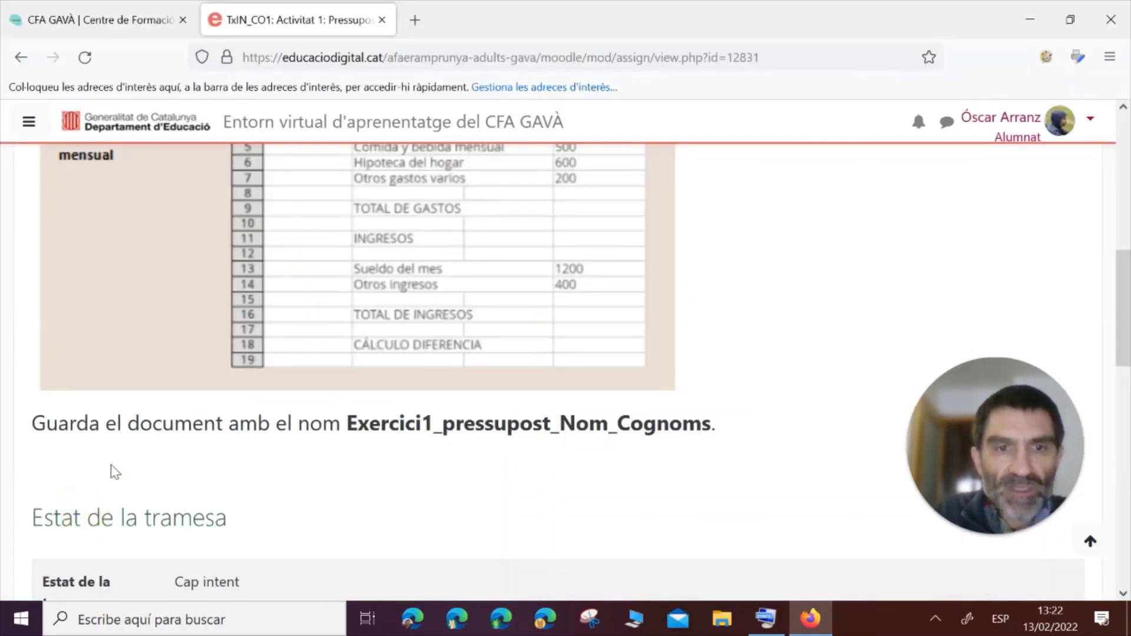
pyautogui.moveTo(1123, 283); pyautogui.dragTo(1126, 392)
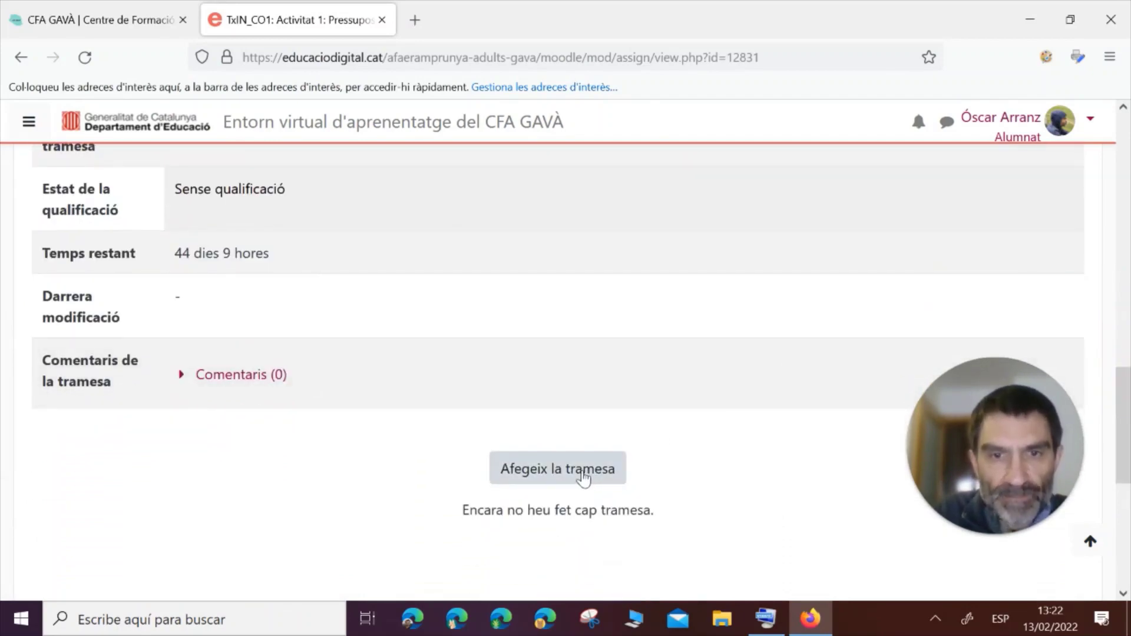
pyautogui.click(583, 477)
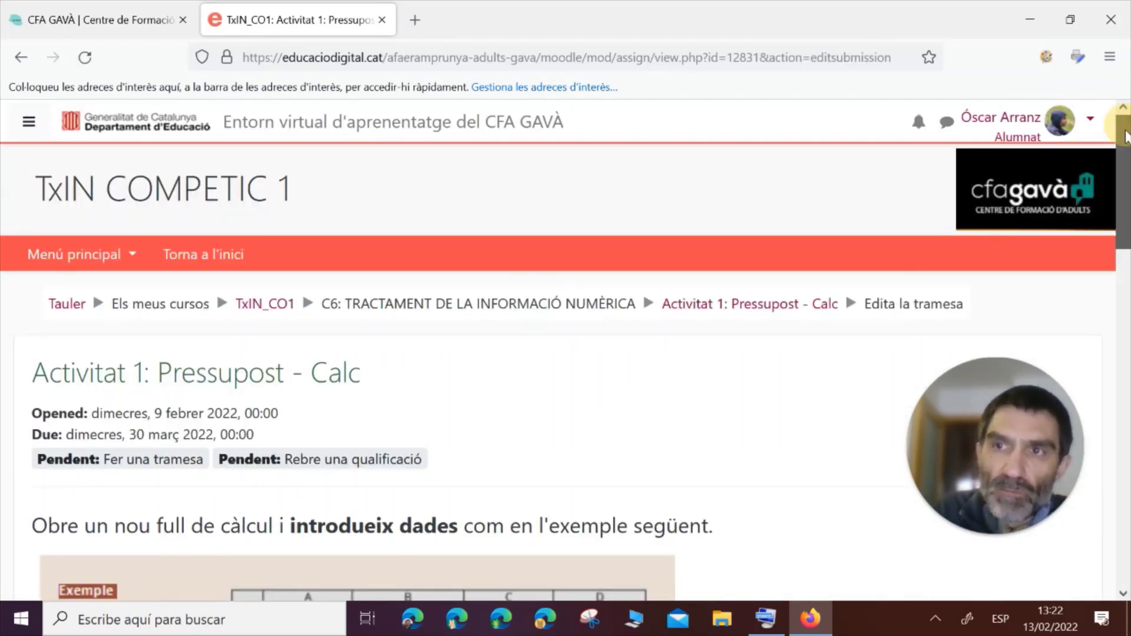
# - Add a file to the submission by upload, choosing the saved Exercici1_Pressupost ODS file with the student's name from the USB drive (D:)
pyautogui.moveTo(1126, 131); pyautogui.dragTo(1124, 325)
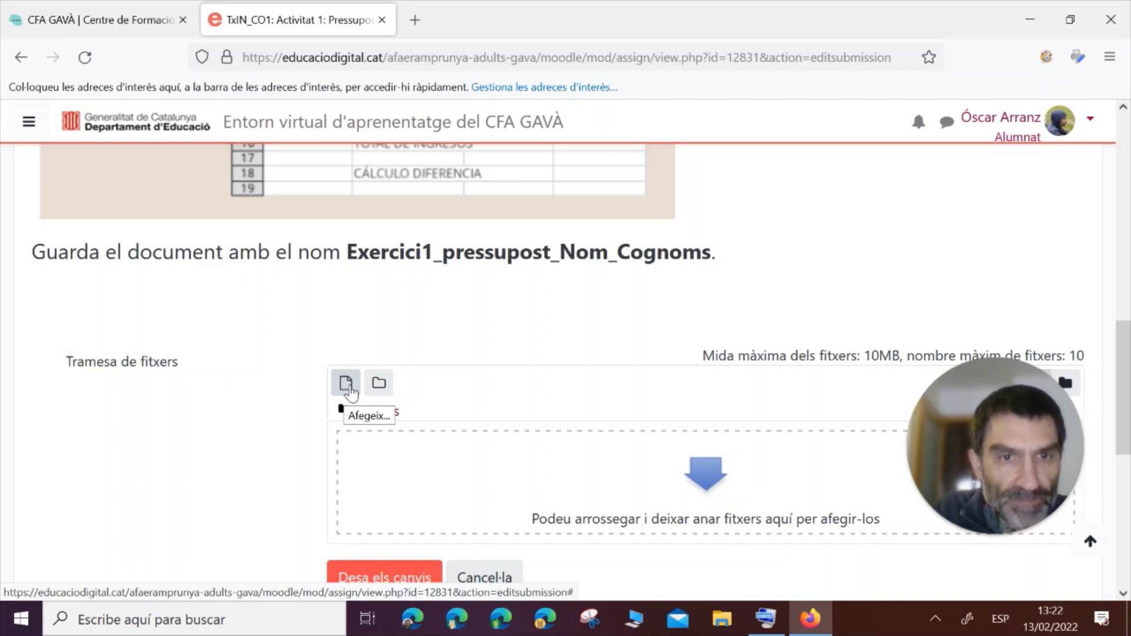
pyautogui.click(348, 385)
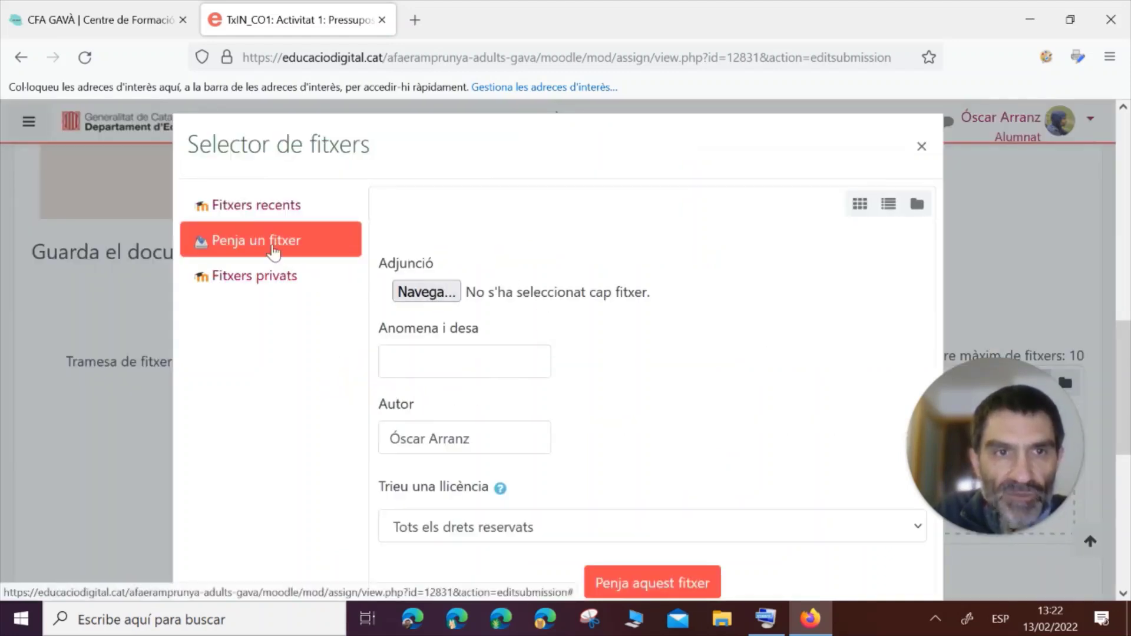
pyautogui.click(422, 292)
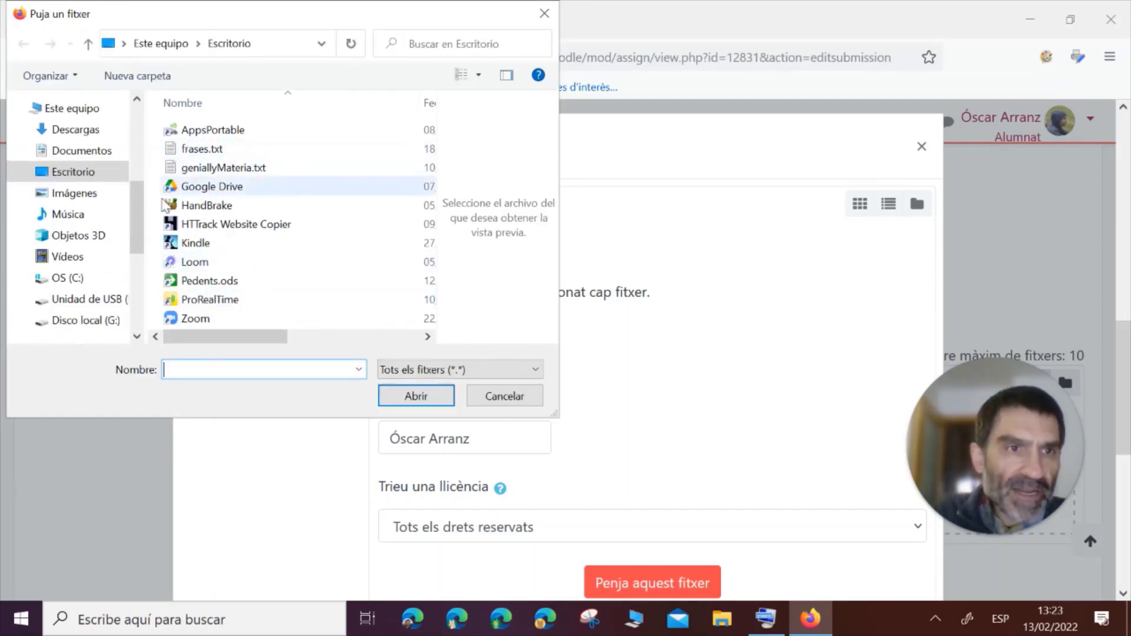
pyautogui.moveTo(136, 198); pyautogui.dragTo(135, 214)
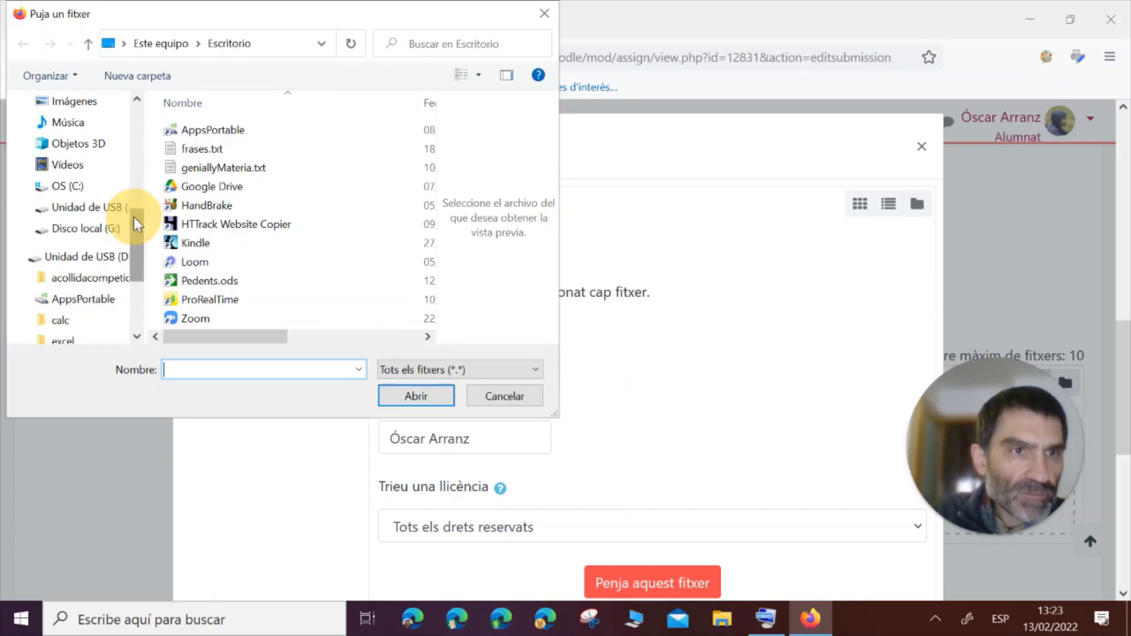
pyautogui.click(72, 209)
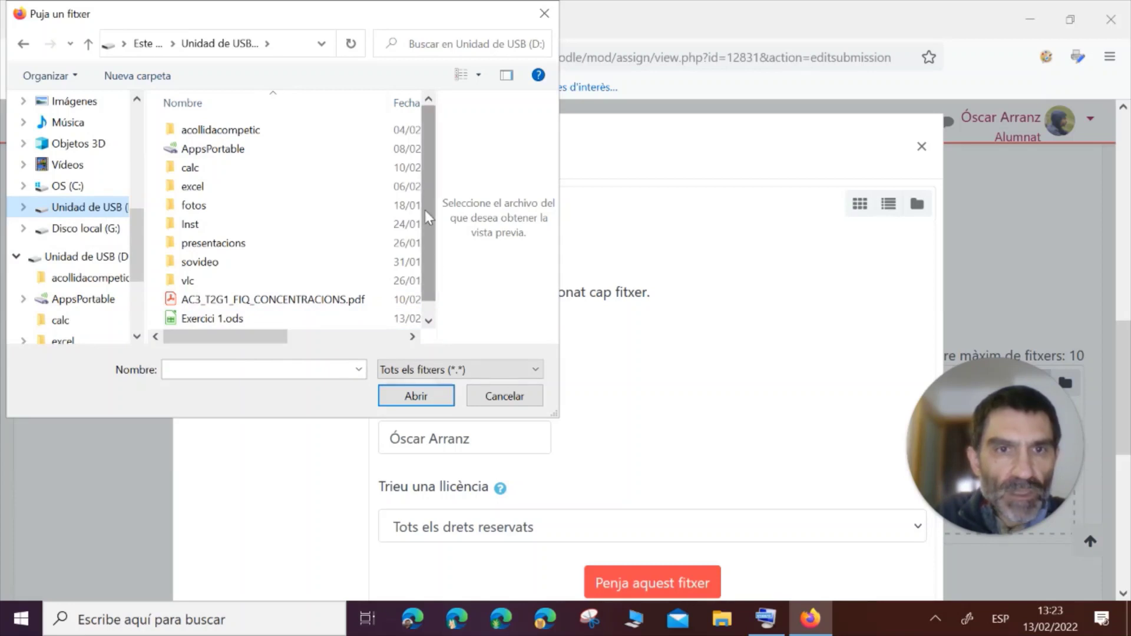
pyautogui.scroll(-1, 425, 210)
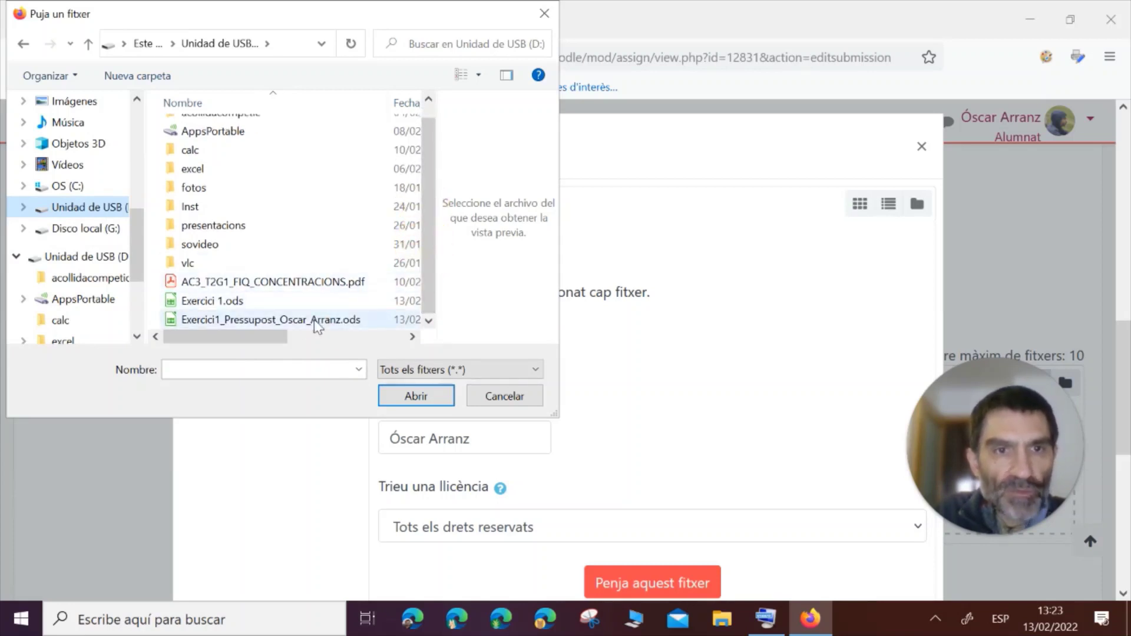
pyautogui.click(256, 321)
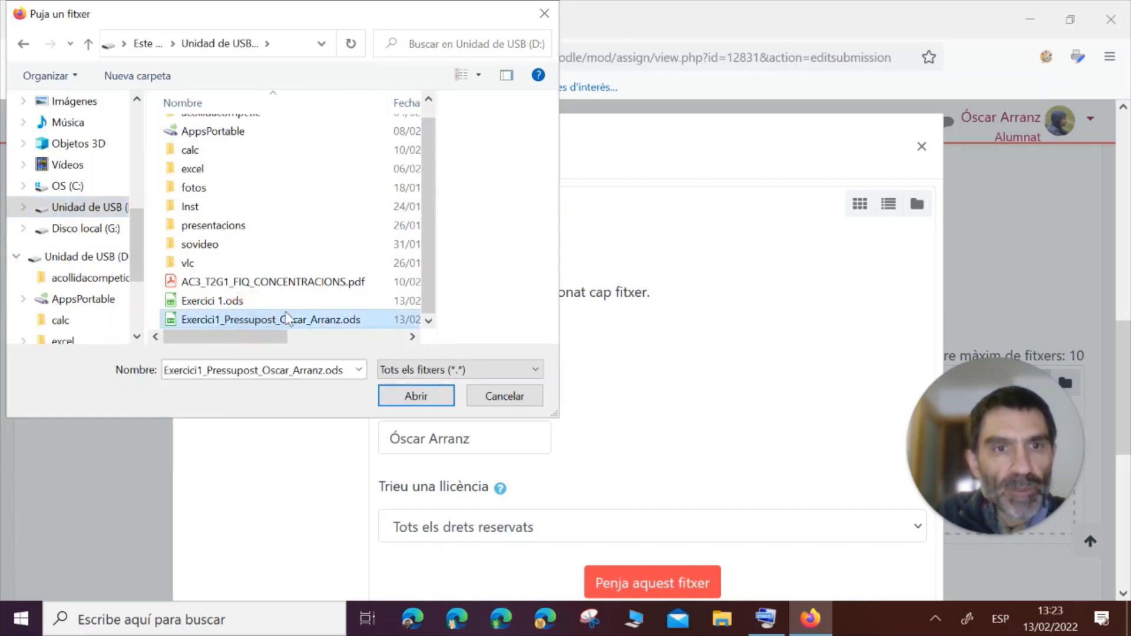
pyautogui.click(407, 404)
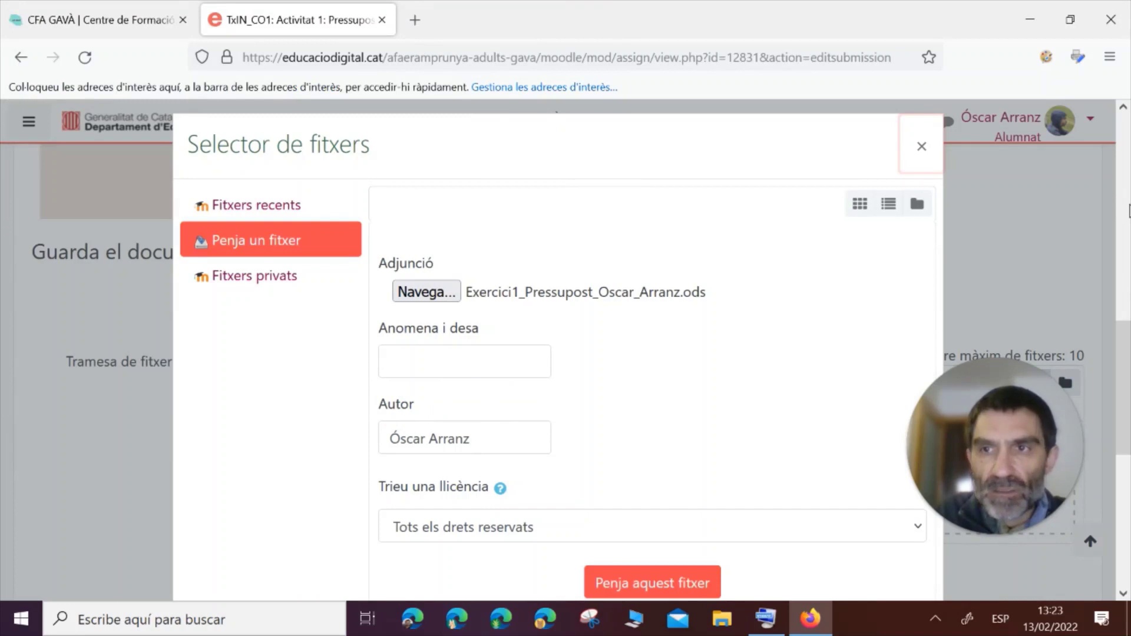
# - Upload the chosen spreadsheet to the submission, save the changes and check the submission status on the activity page
pyautogui.moveTo(1120, 348); pyautogui.dragTo(1116, 387)
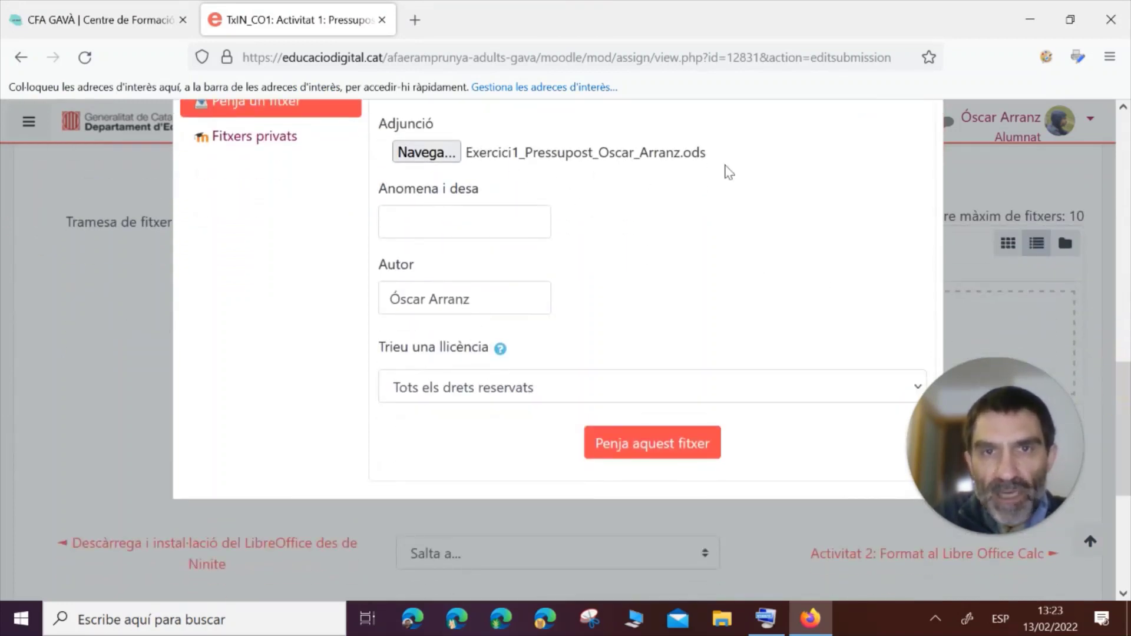
pyautogui.click(640, 452)
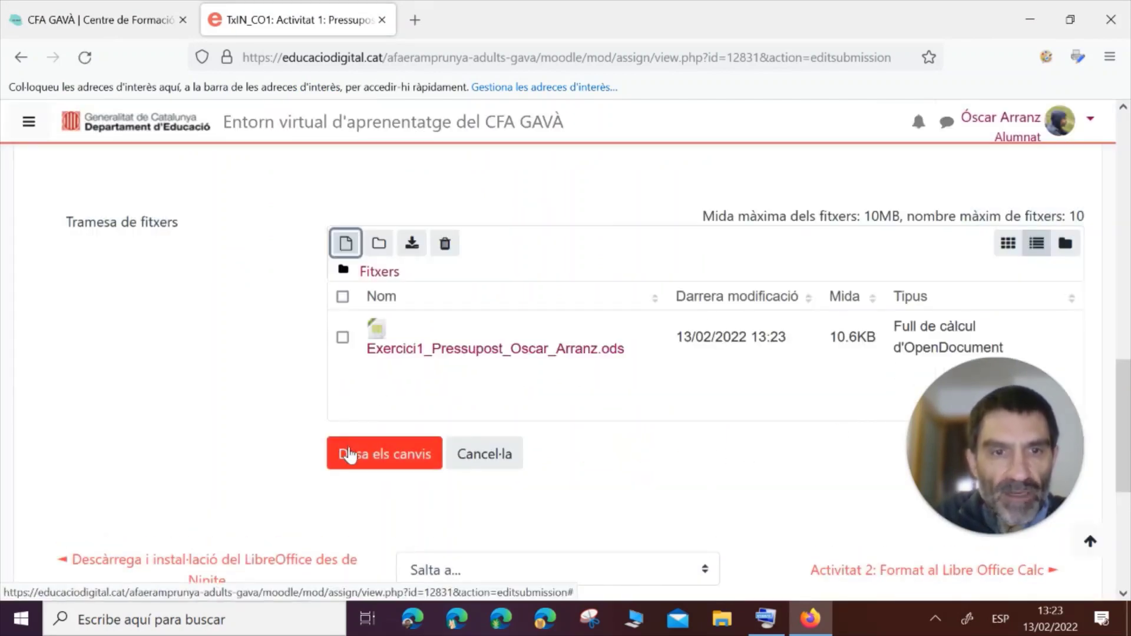
pyautogui.click(350, 457)
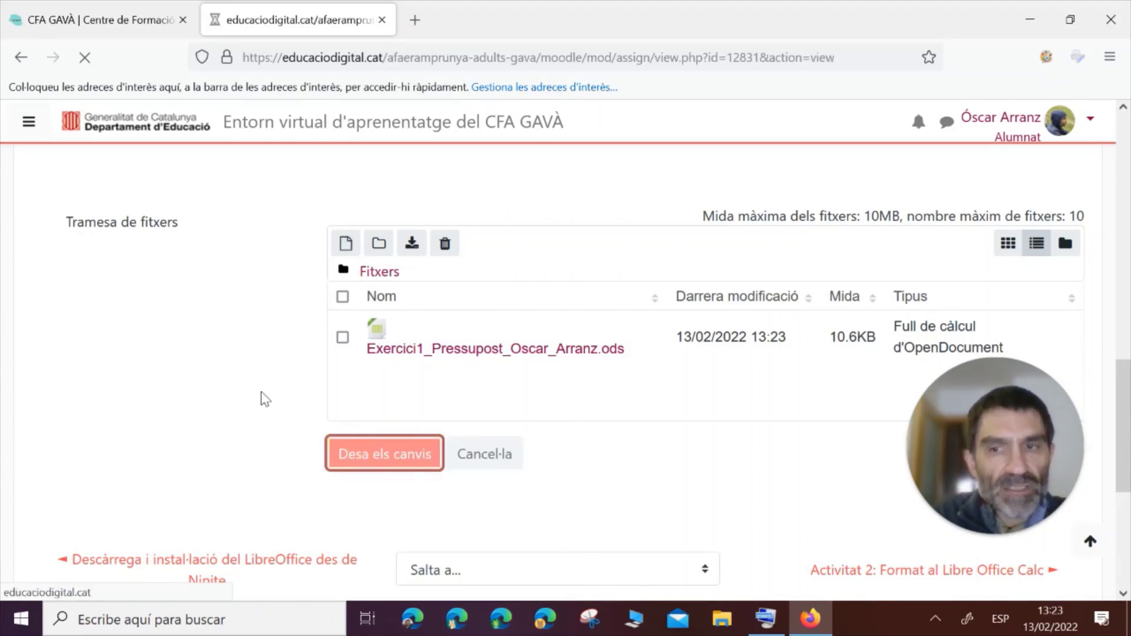
pyautogui.scroll(-5, 264, 399)
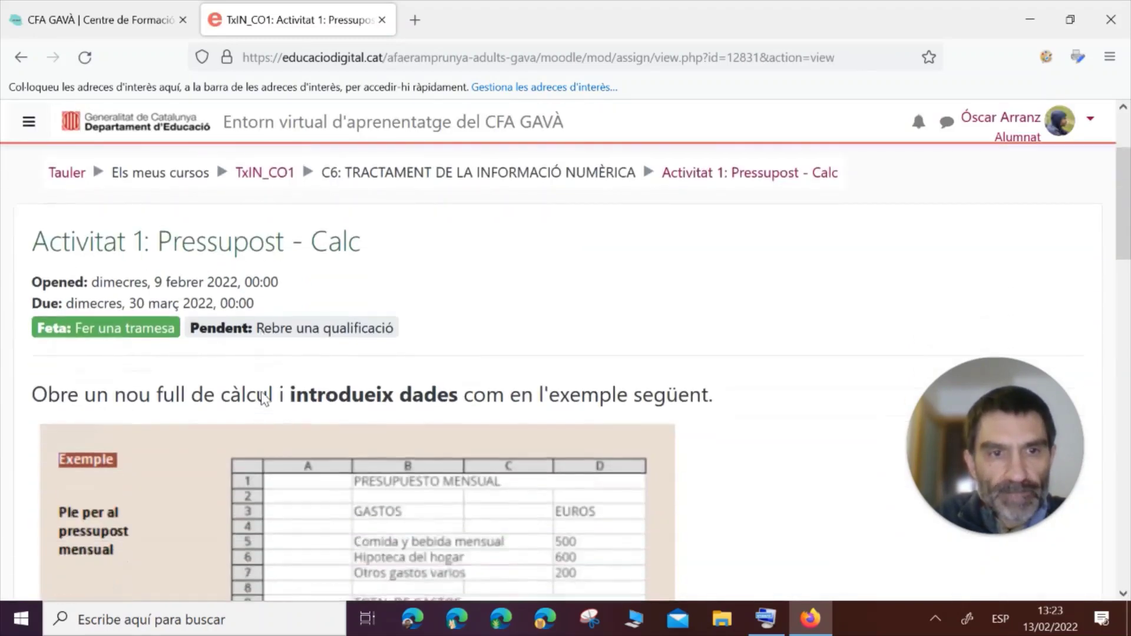
pyautogui.scroll(-9, 262, 399)
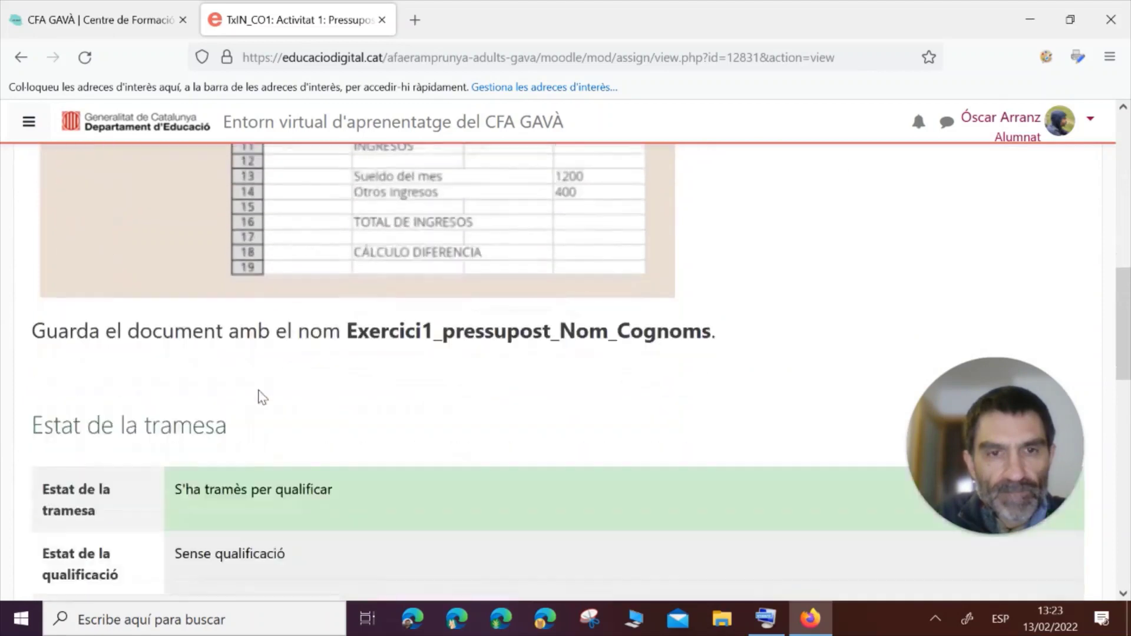